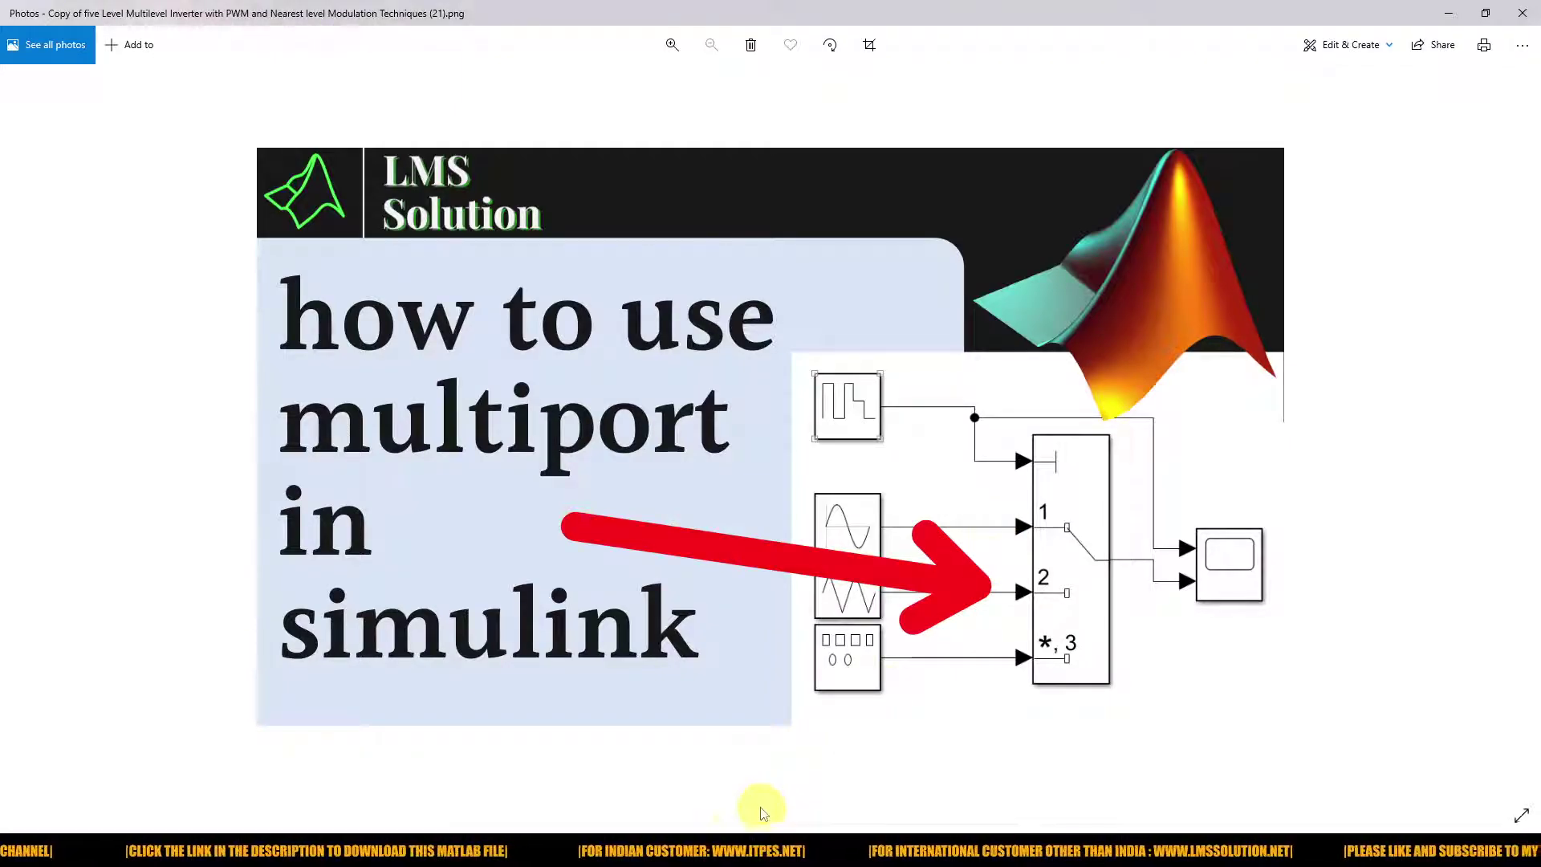
- Switch to MATLAB, create a blank Simulink model and maximize its window
mouse_move(688, 850)
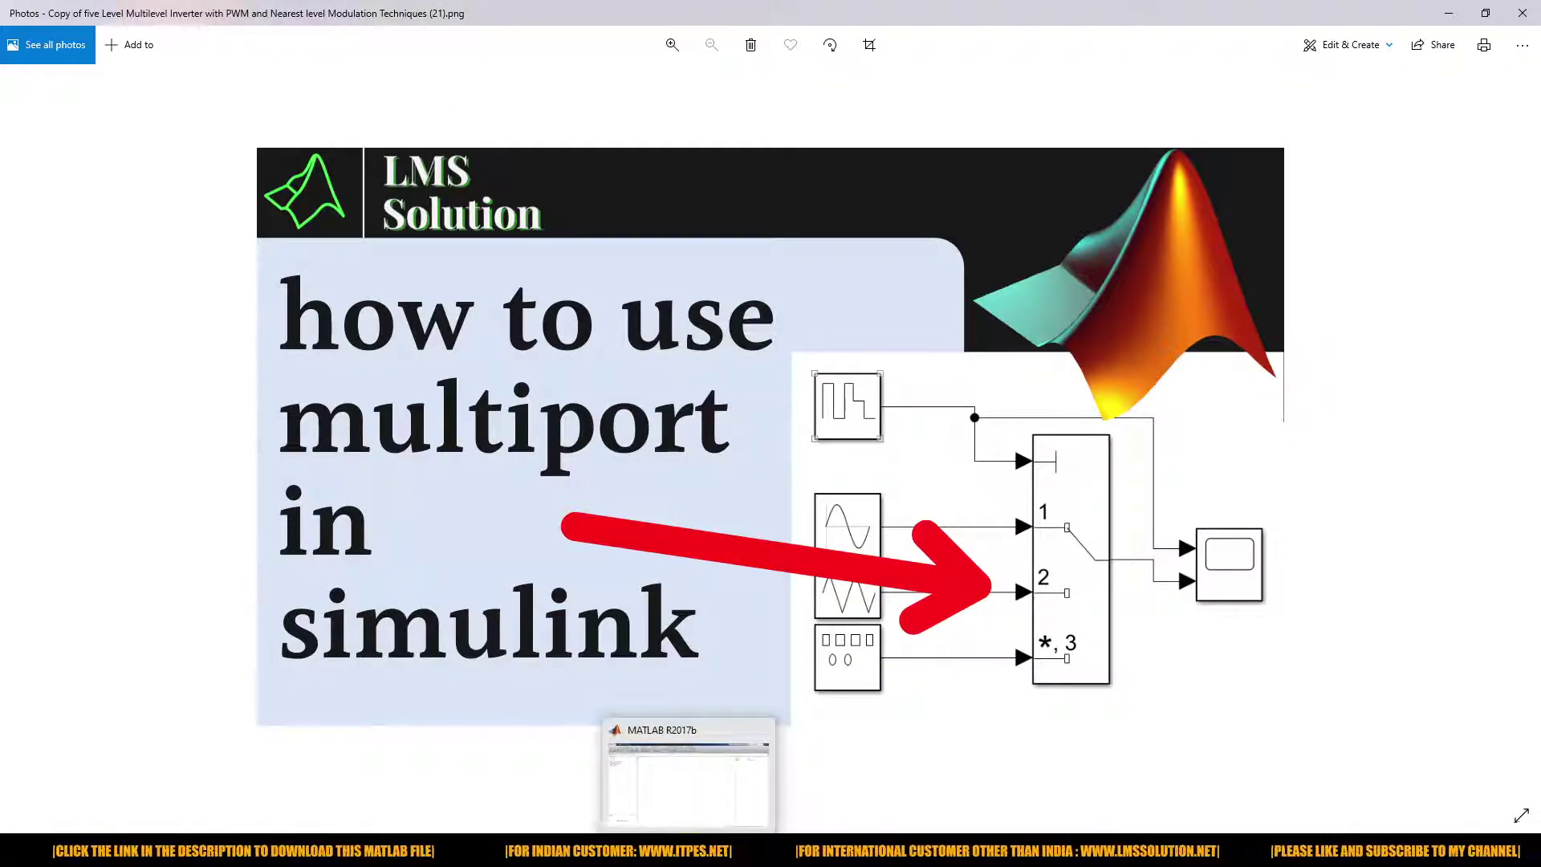
left_click(684, 795)
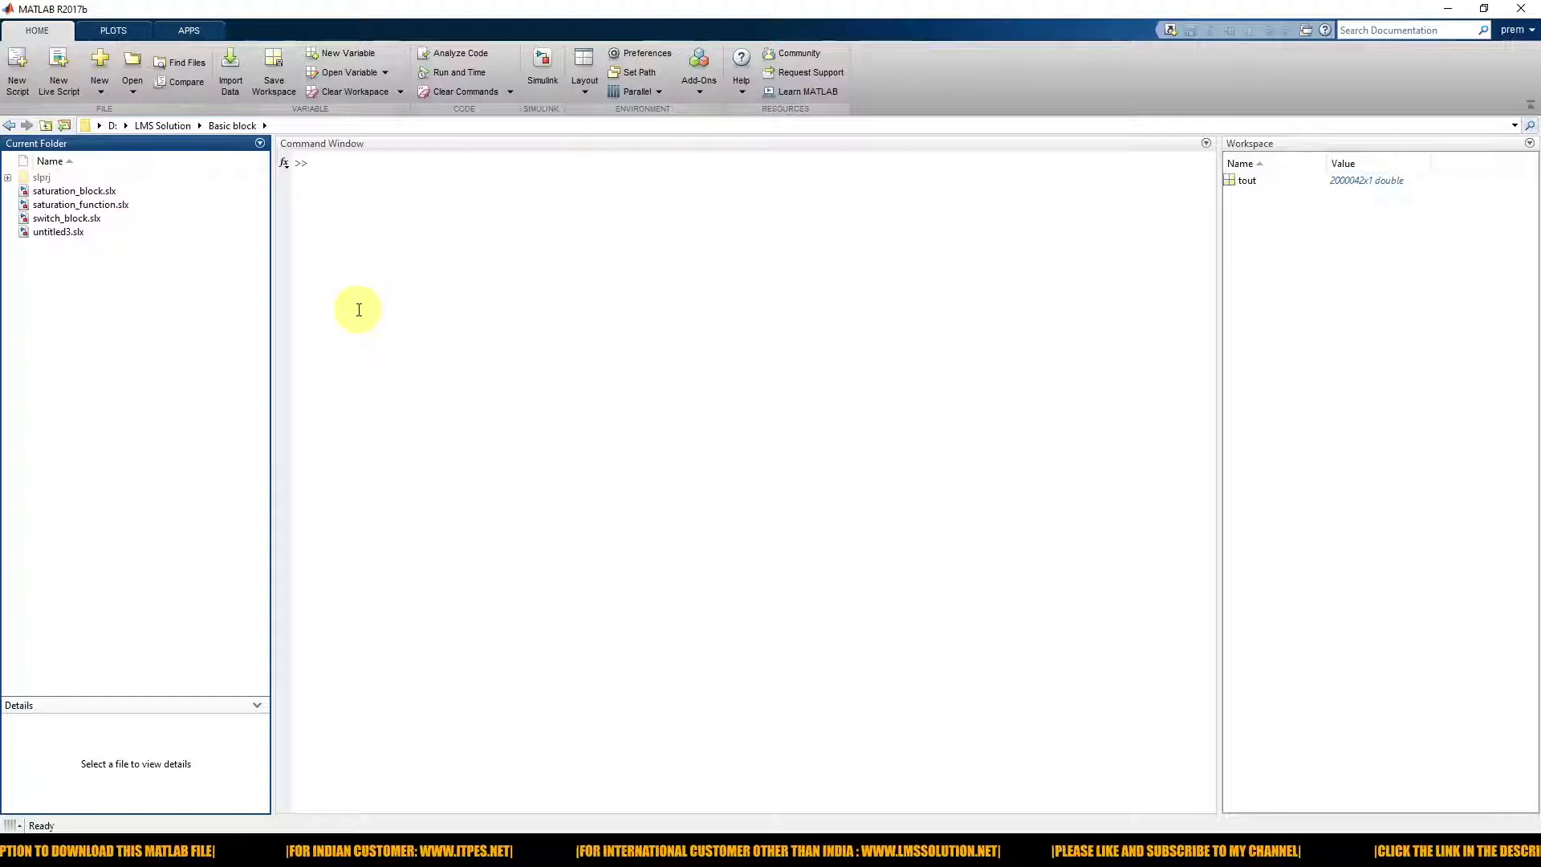
left_click(546, 84)
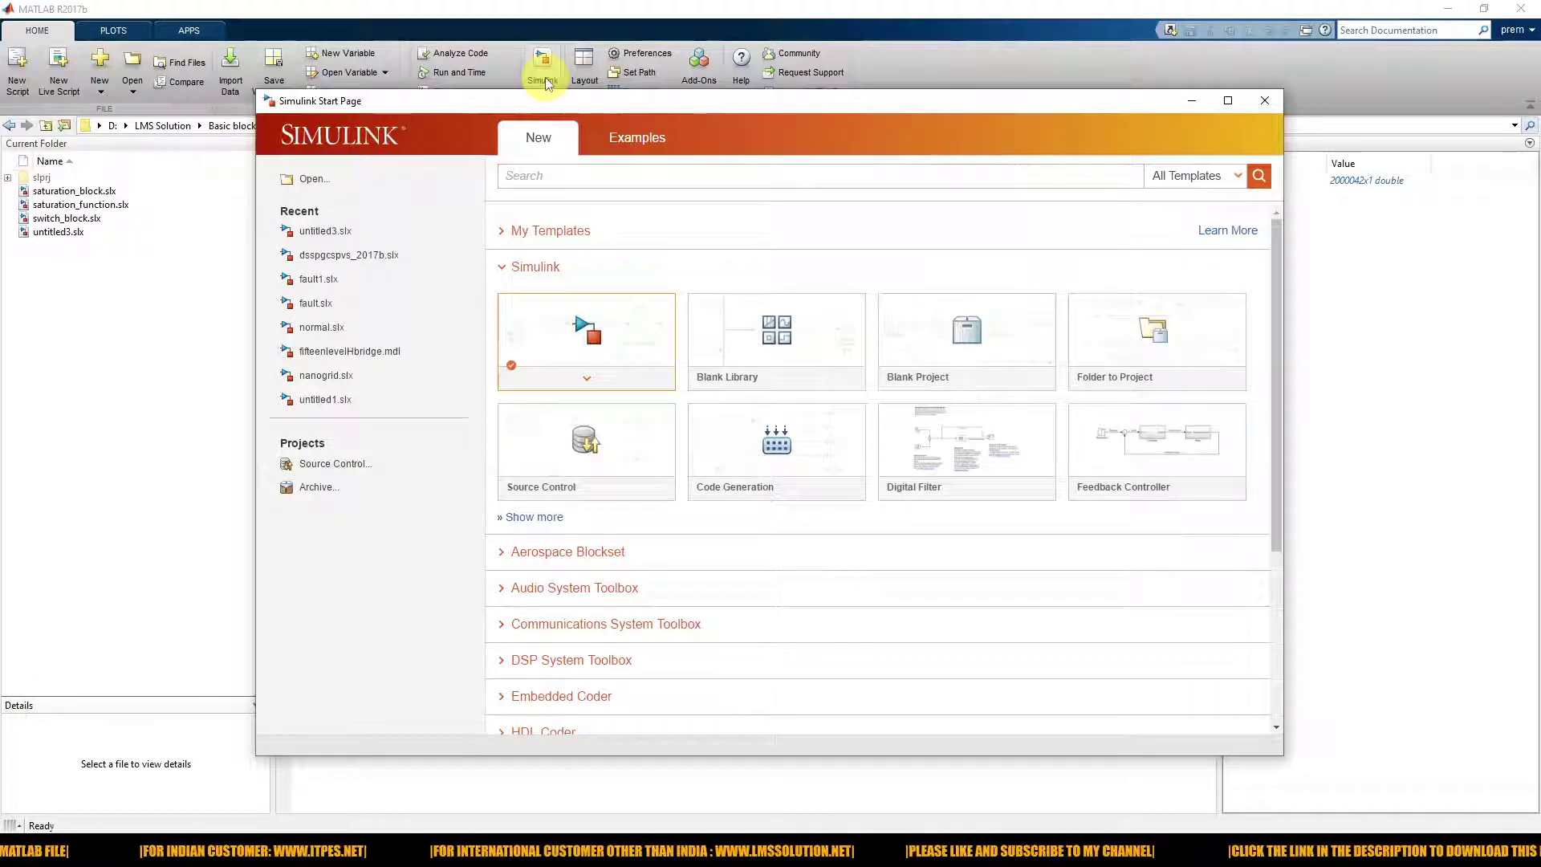
left_click_drag(553, 108, 582, 106)
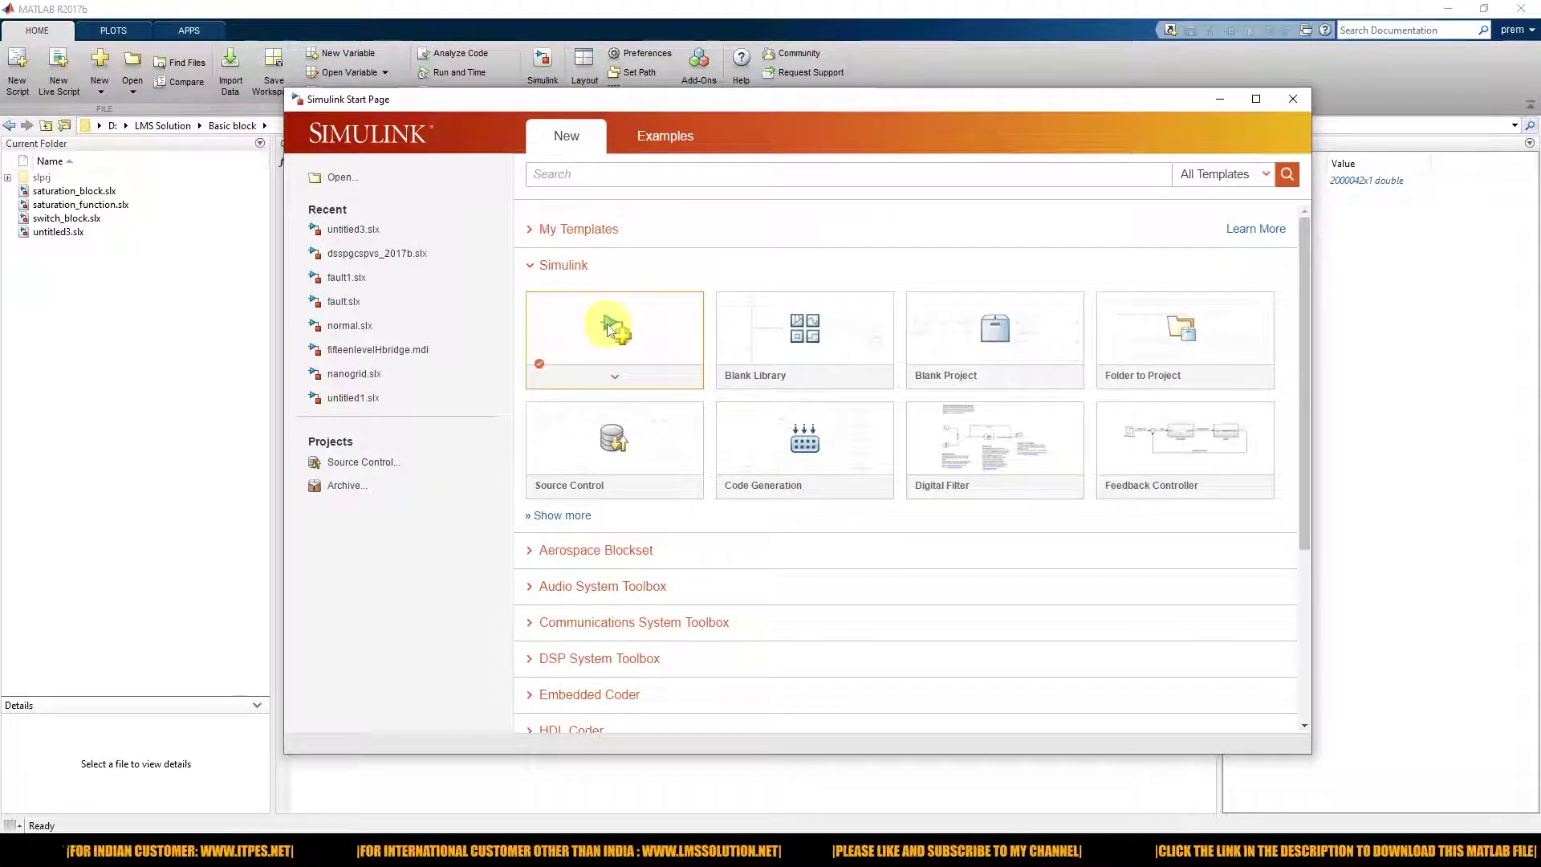
left_click(608, 328)
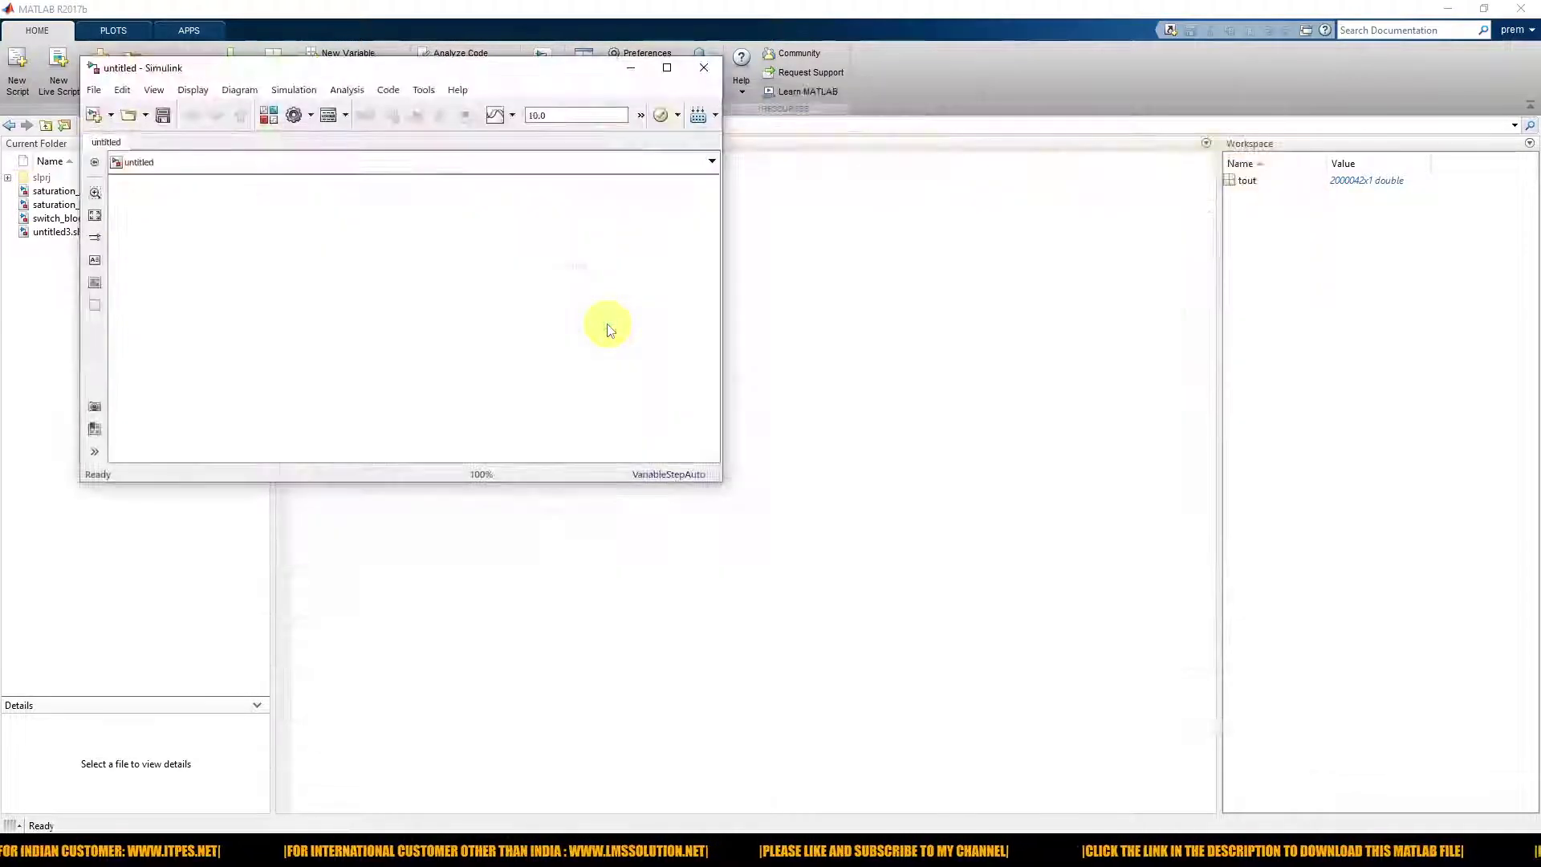
left_click_drag(350, 66, 658, 111)
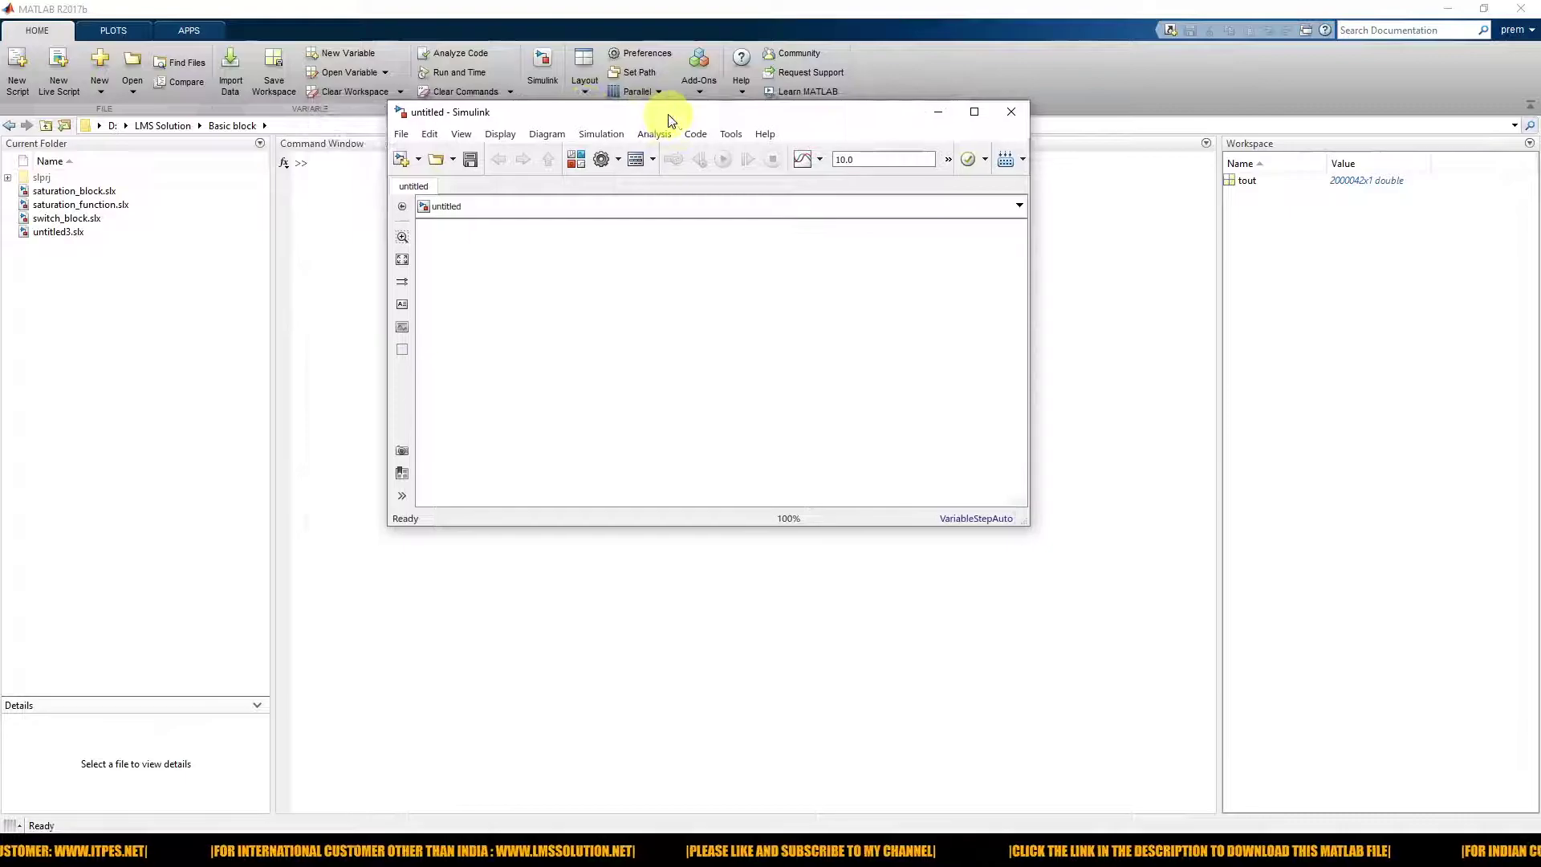
left_click(974, 111)
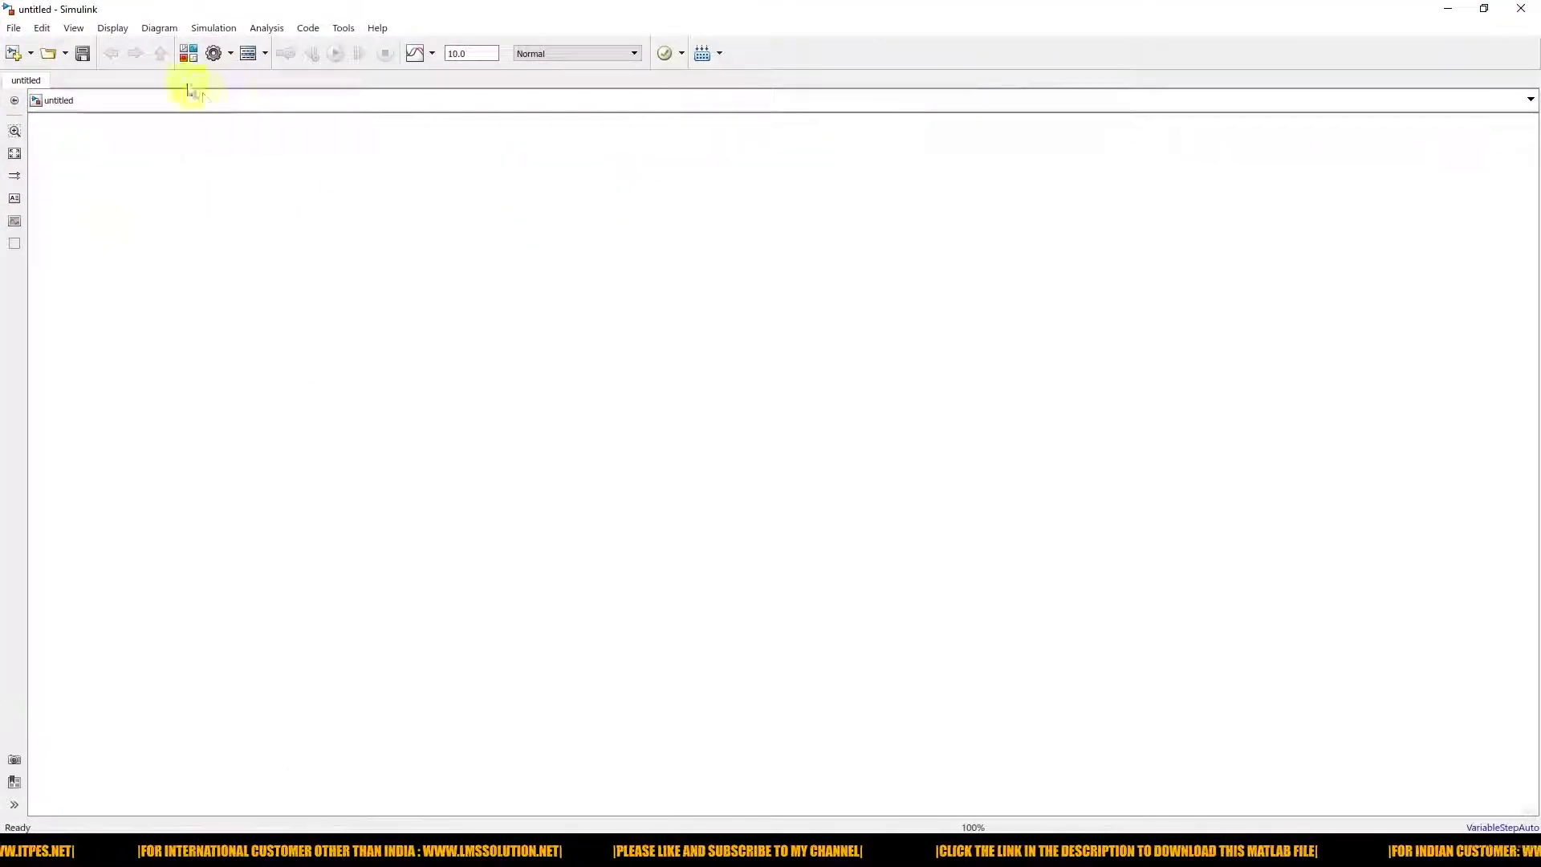
- Add a Multiport Switch block from the Simulink Signal Routing library to the middle of the model and enlarge it
left_click(189, 57)
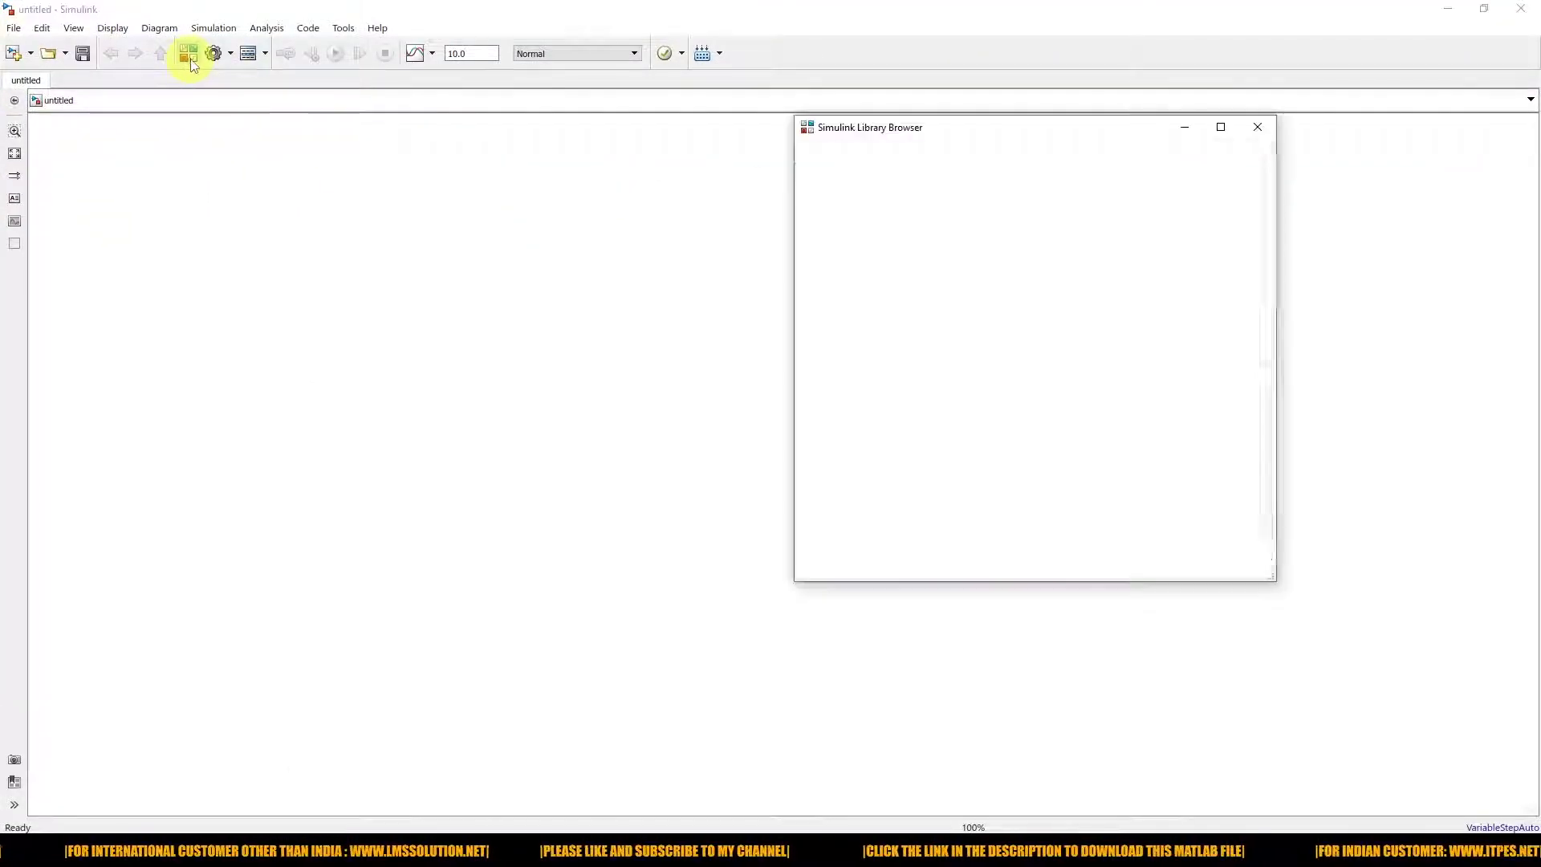
left_click(850, 350)
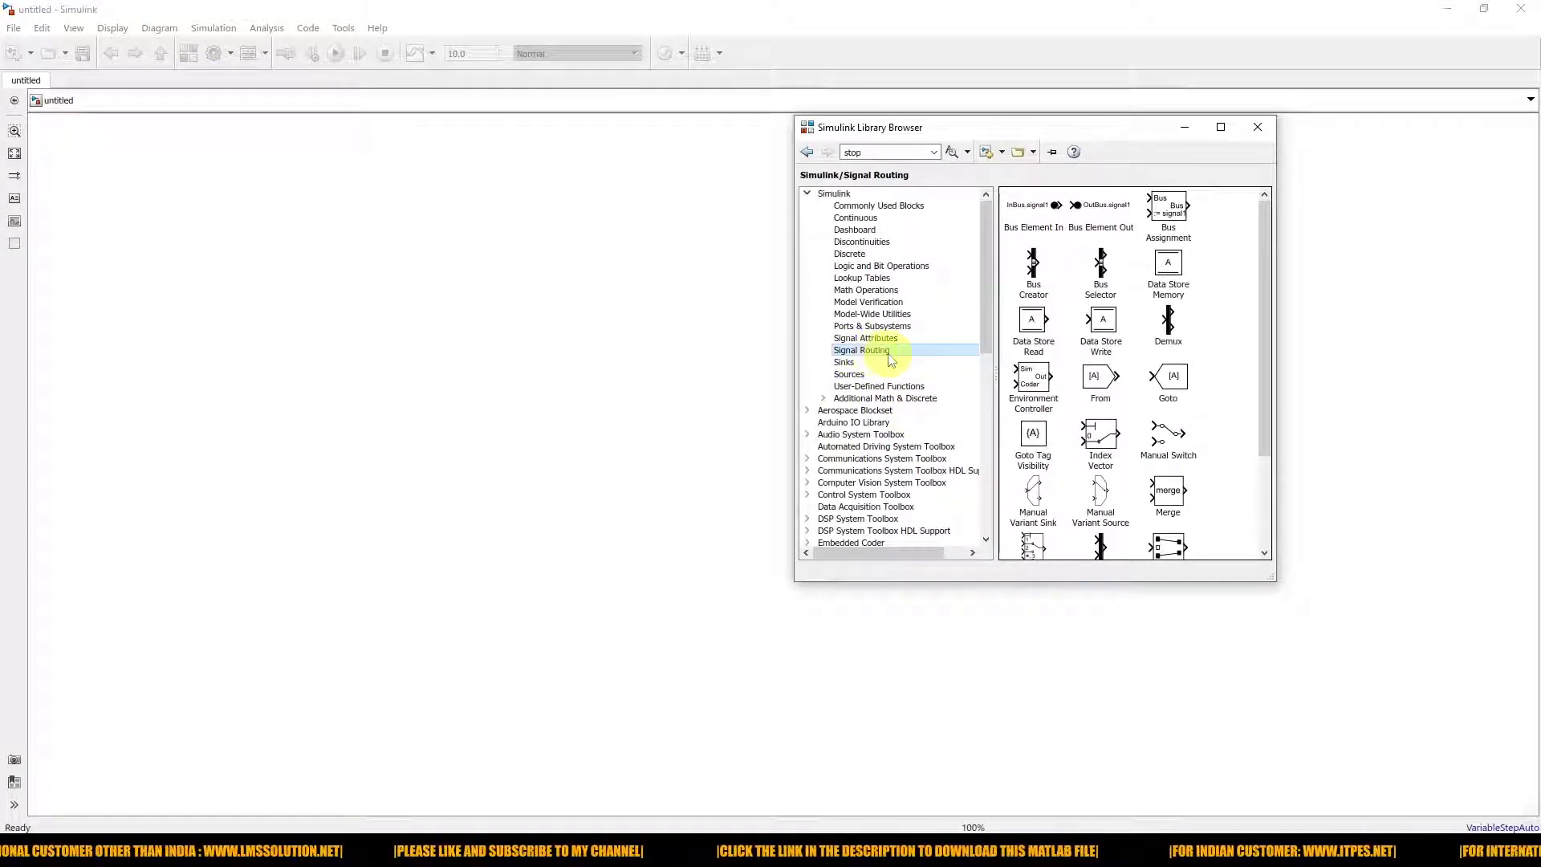
scroll(1137, 409, "down", 3)
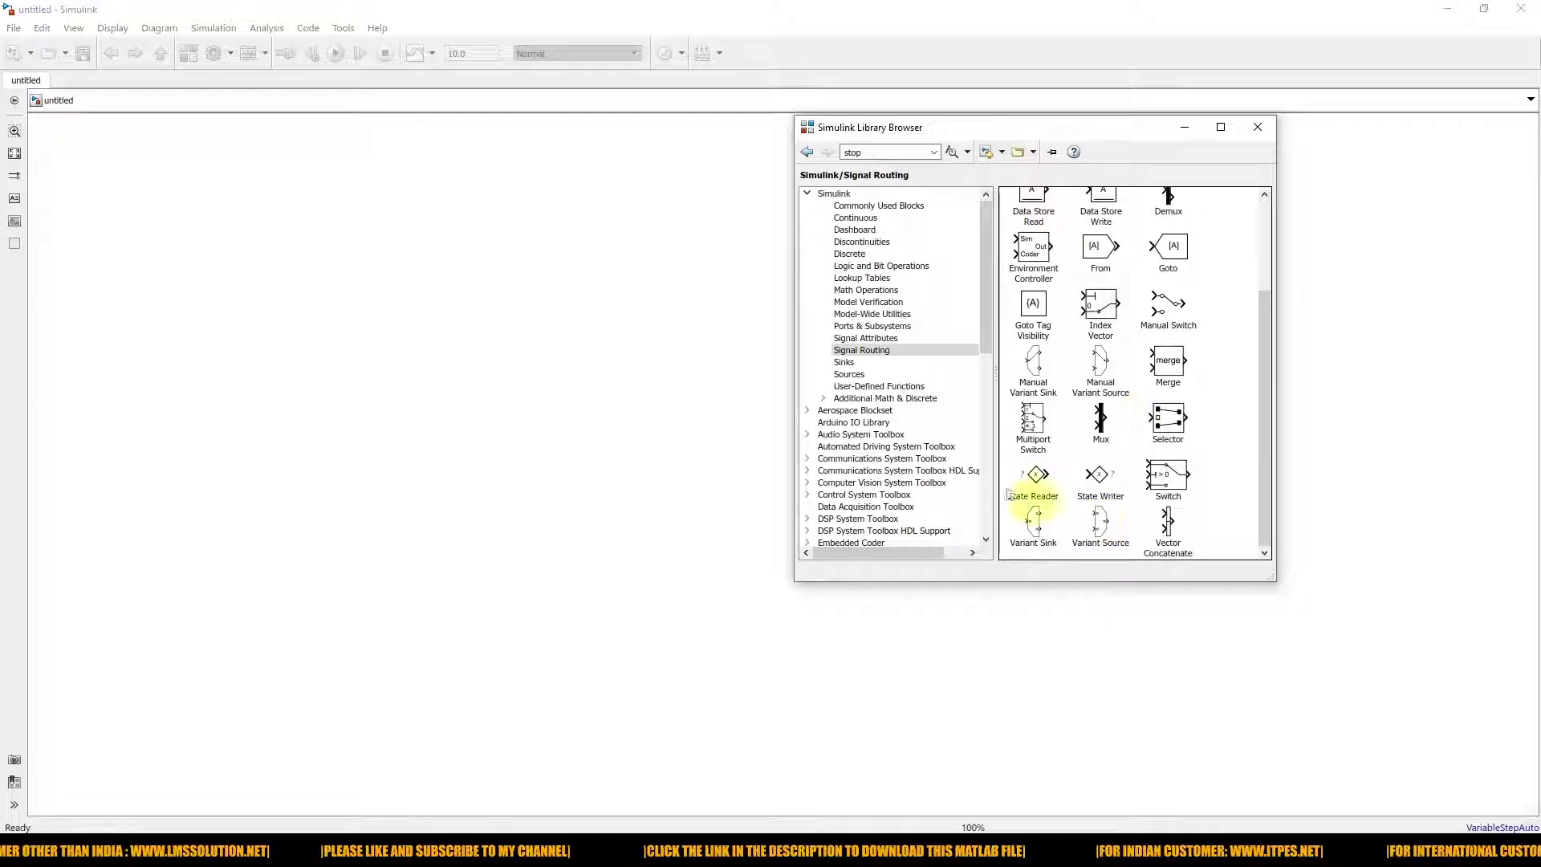
left_click(1032, 433)
left_click_drag(1035, 447, 738, 544)
left_click_drag(690, 462, 715, 463)
left_click(921, 399)
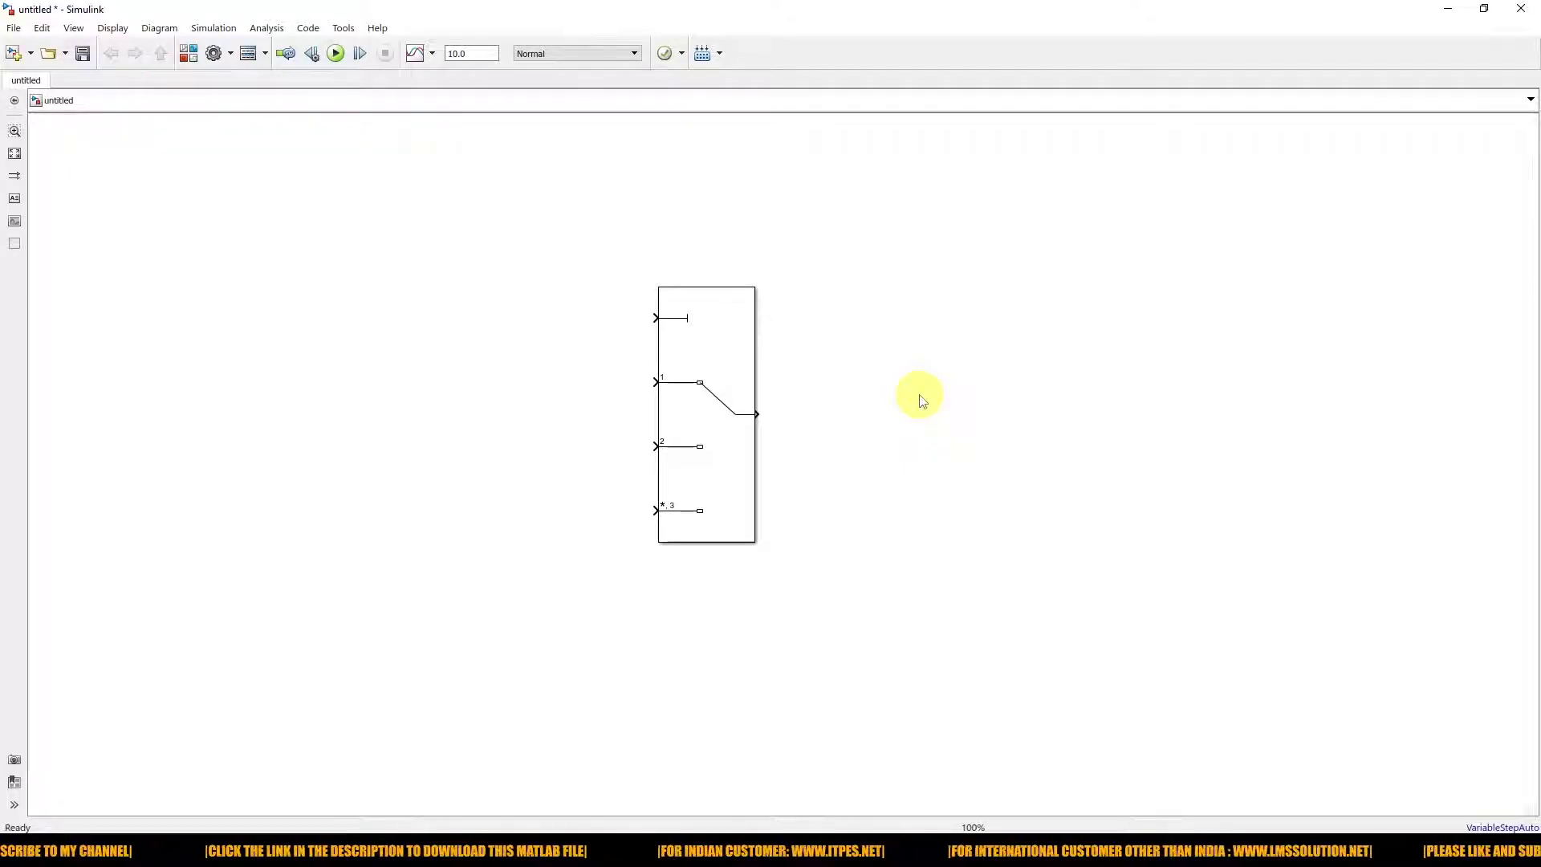
key("ctrl+shift+d")
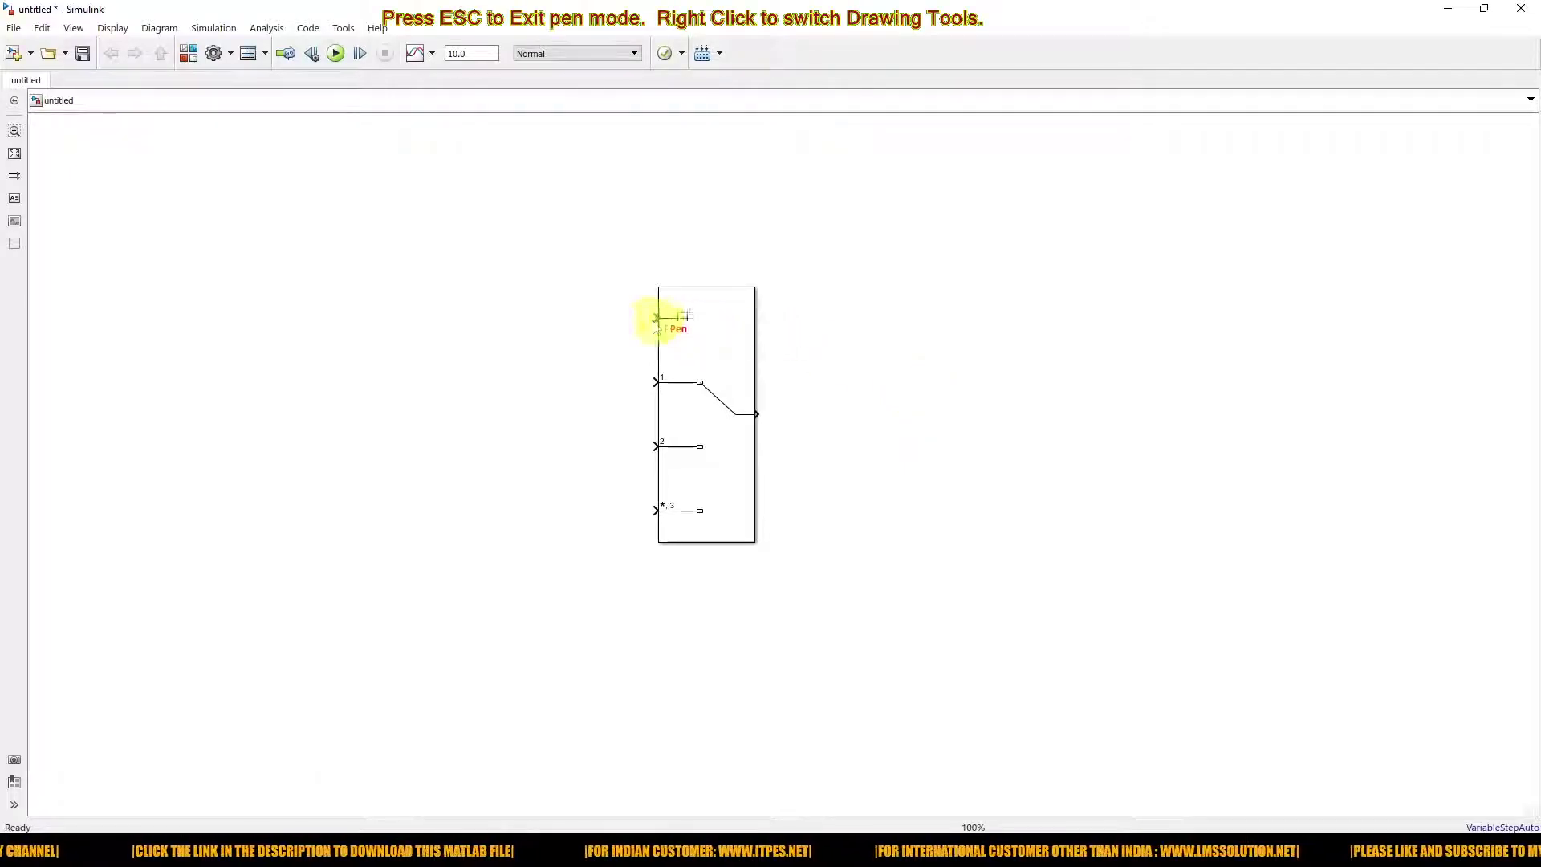
left_click_drag(645, 316, 674, 316)
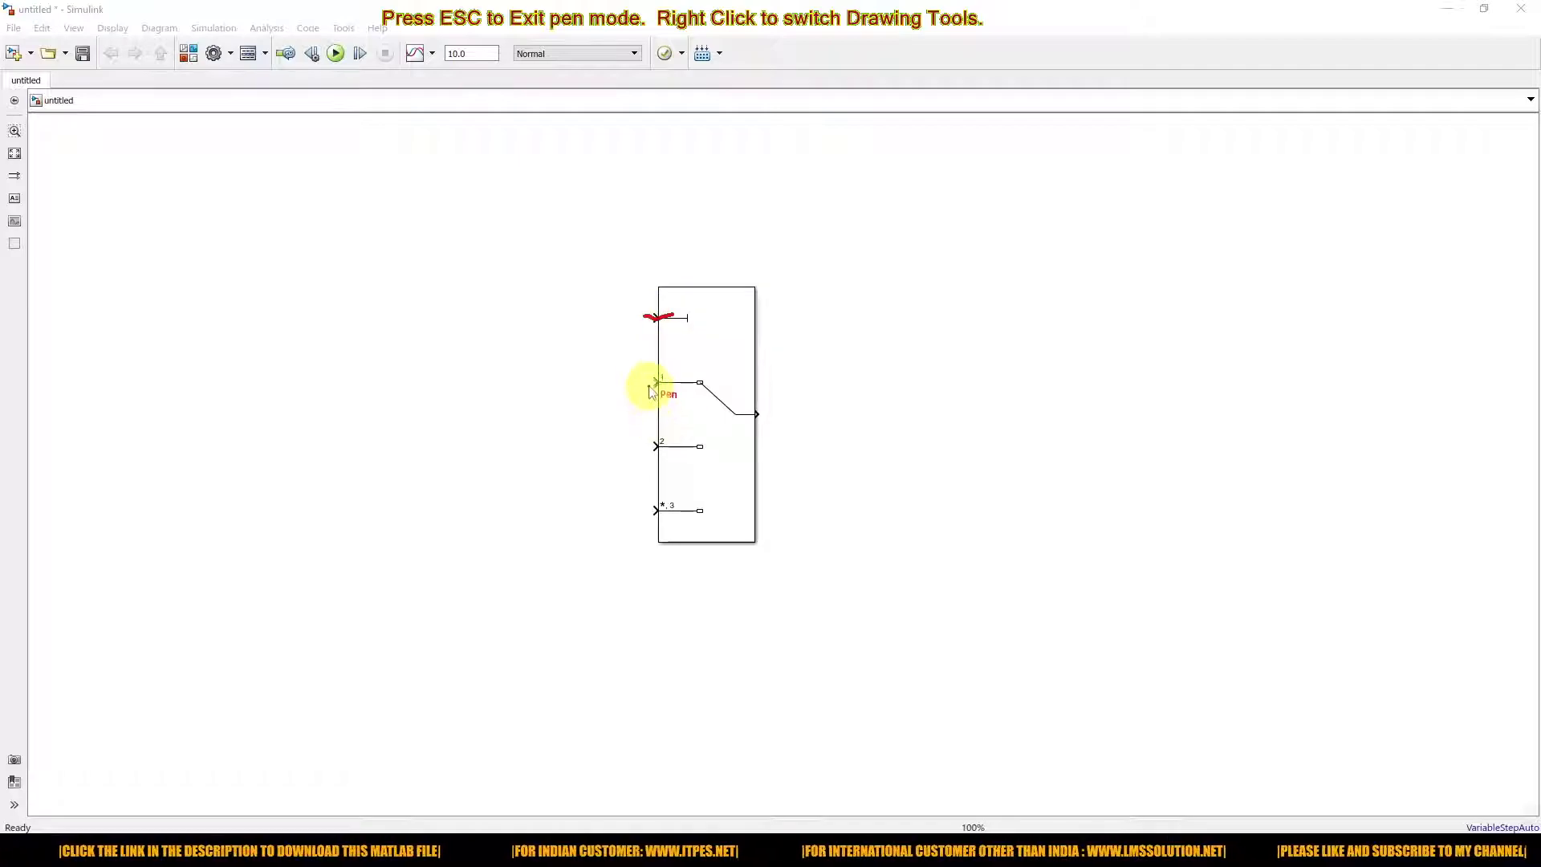
left_click_drag(650, 387, 672, 378)
left_click_drag(649, 446, 672, 440)
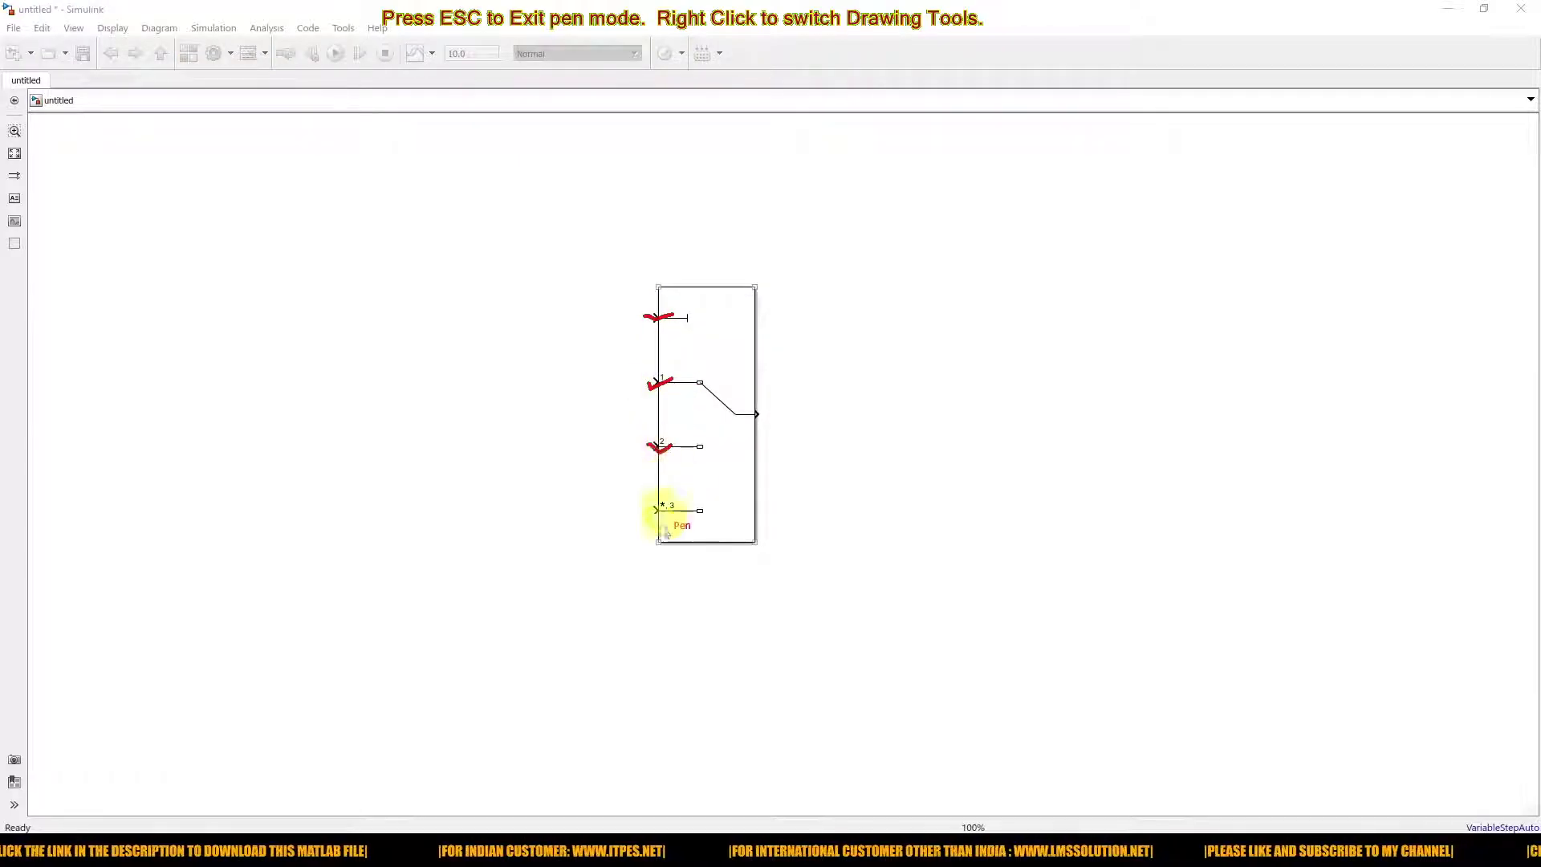
left_click_drag(649, 505, 678, 496)
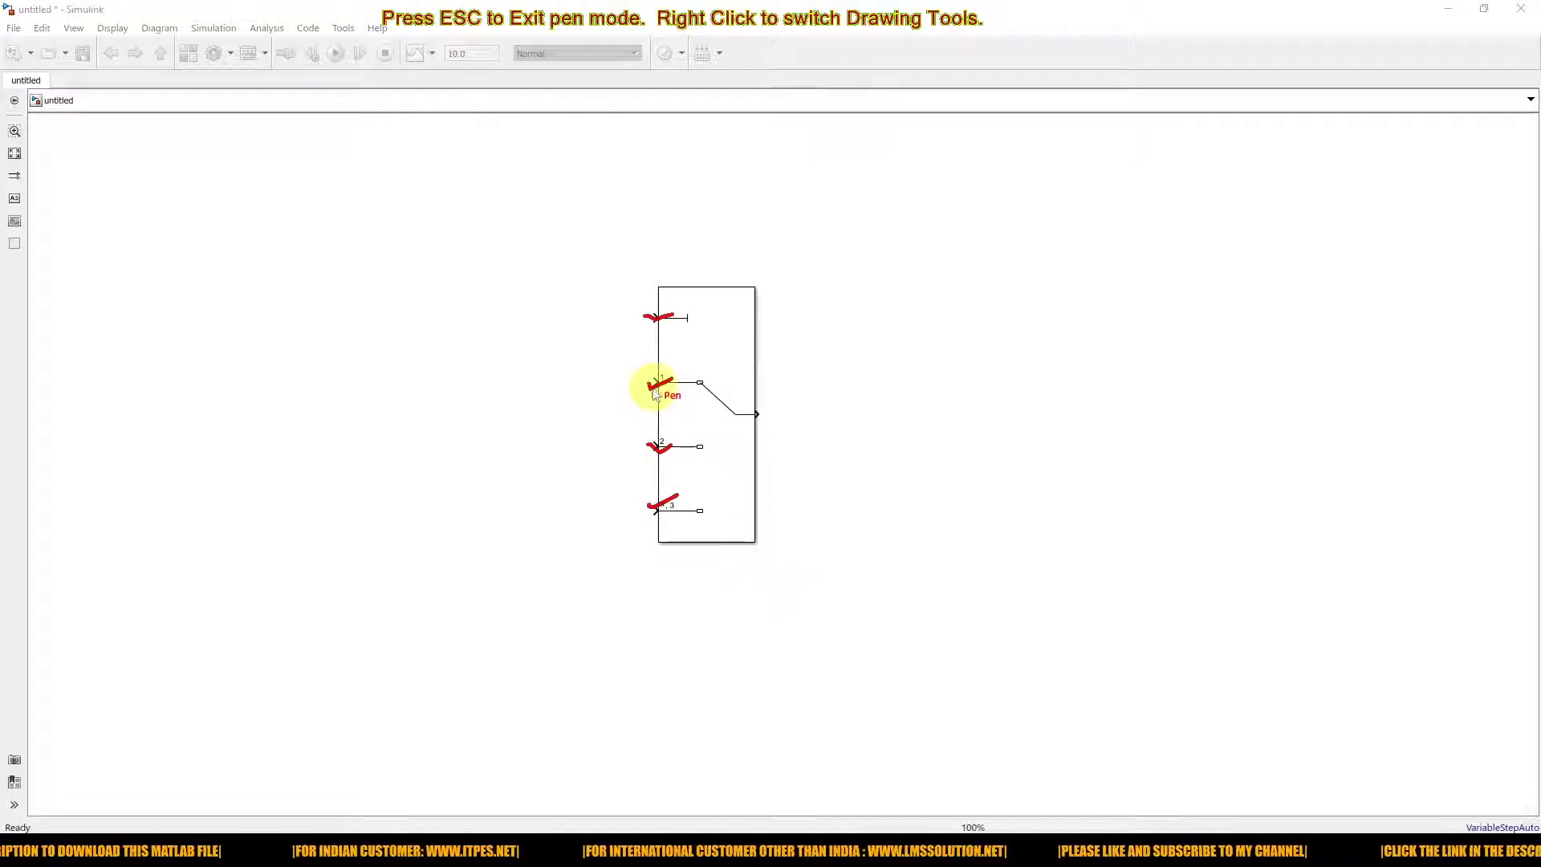
mouse_move(648, 371)
left_mouse_down()
mouse_move(625, 412)
mouse_move(622, 503)
mouse_move(640, 543)
mouse_move(685, 509)
mouse_move(710, 420)
mouse_move(653, 378)
left_mouse_up()
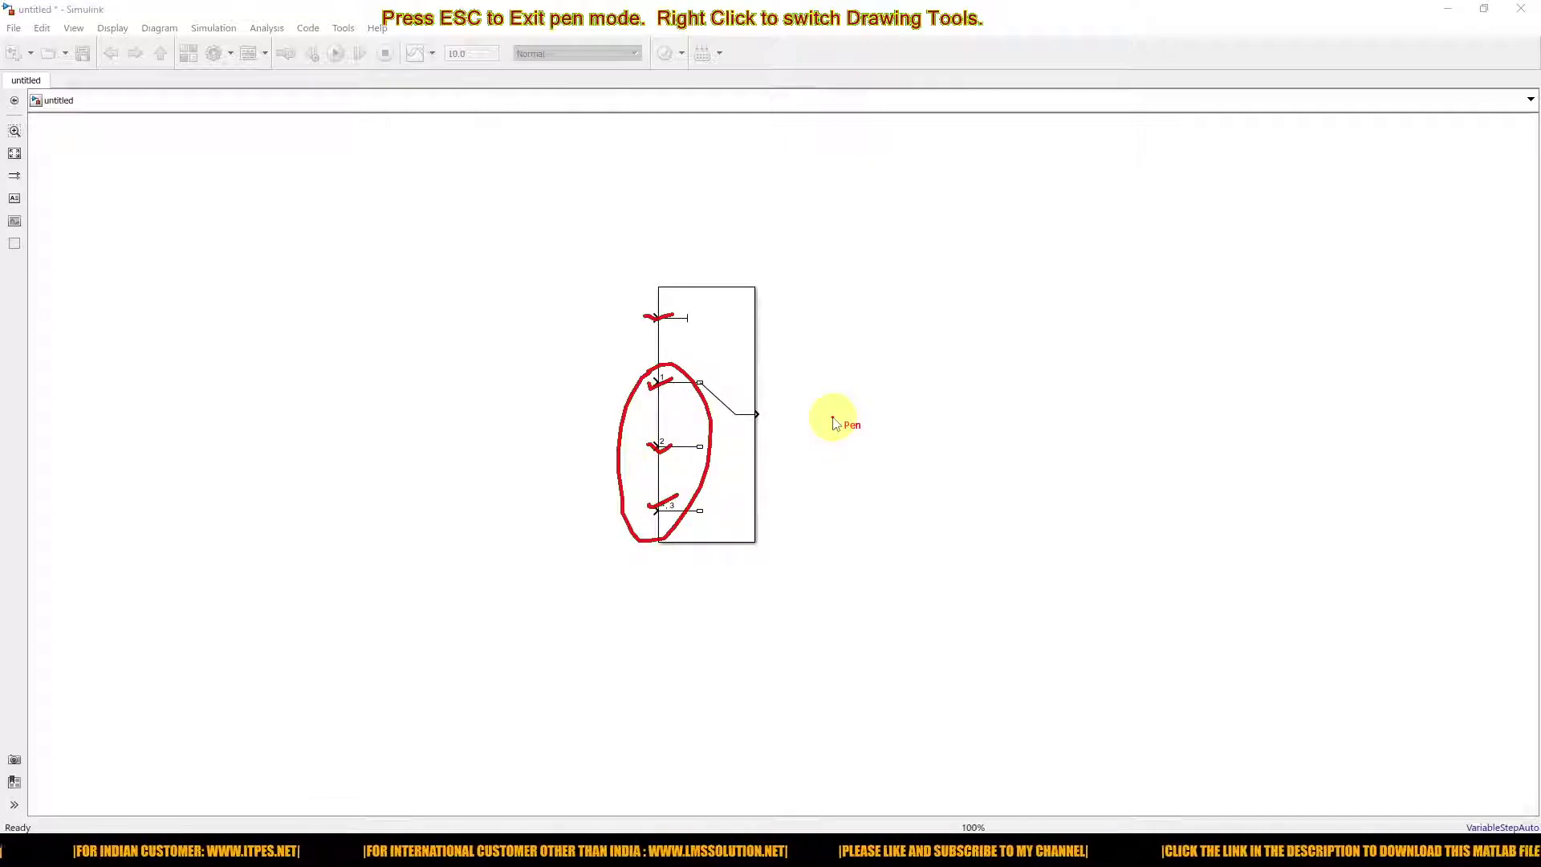
mouse_move(679, 304)
left_mouse_down()
mouse_move(619, 299)
mouse_move(613, 322)
mouse_move(656, 337)
mouse_move(684, 301)
left_mouse_up()
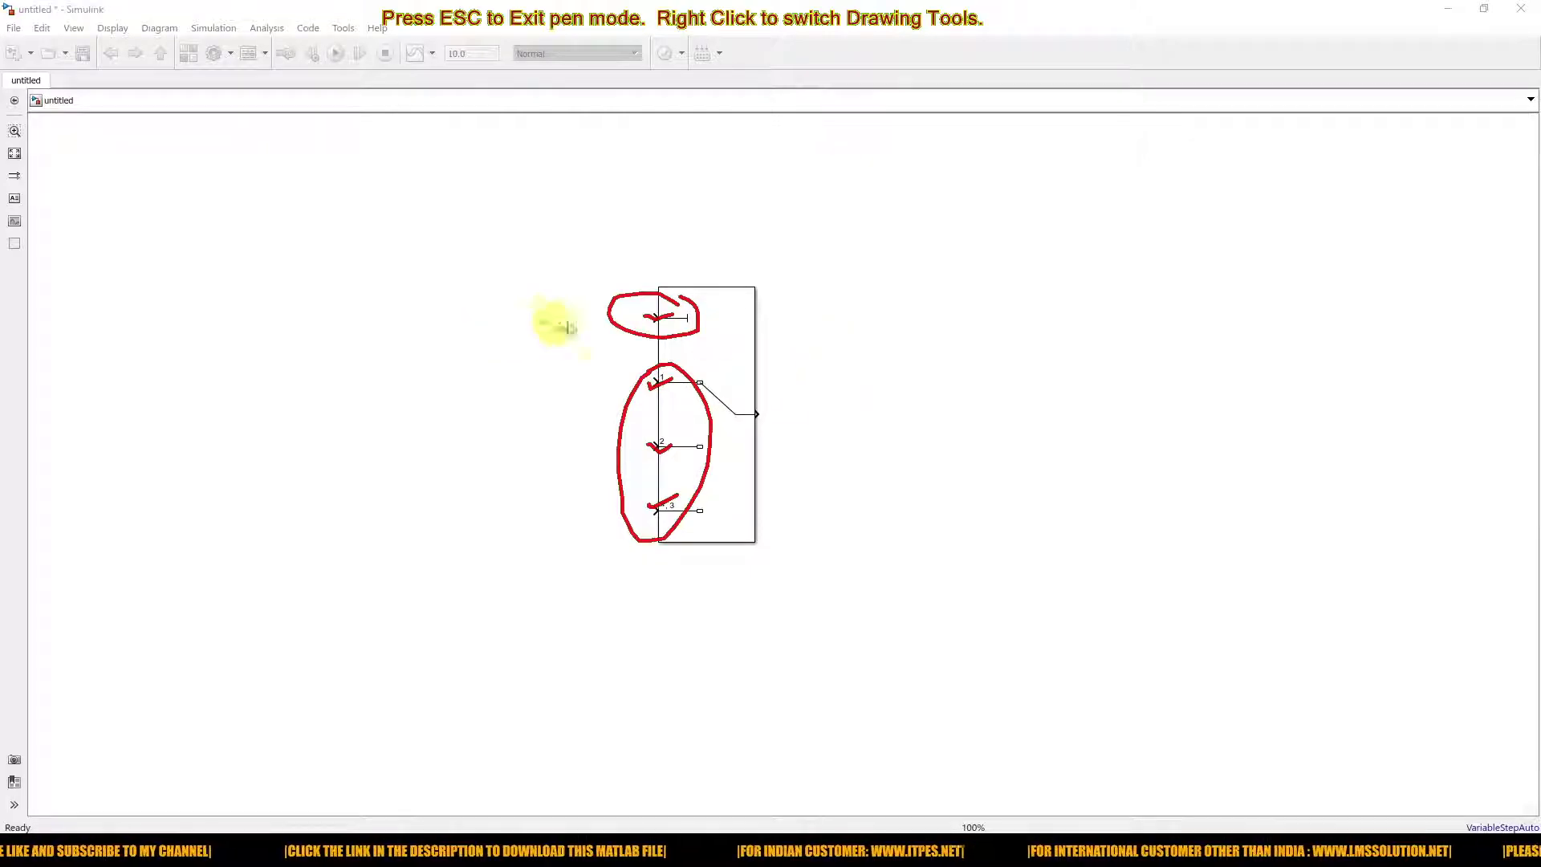
left_click_drag(592, 299, 593, 321)
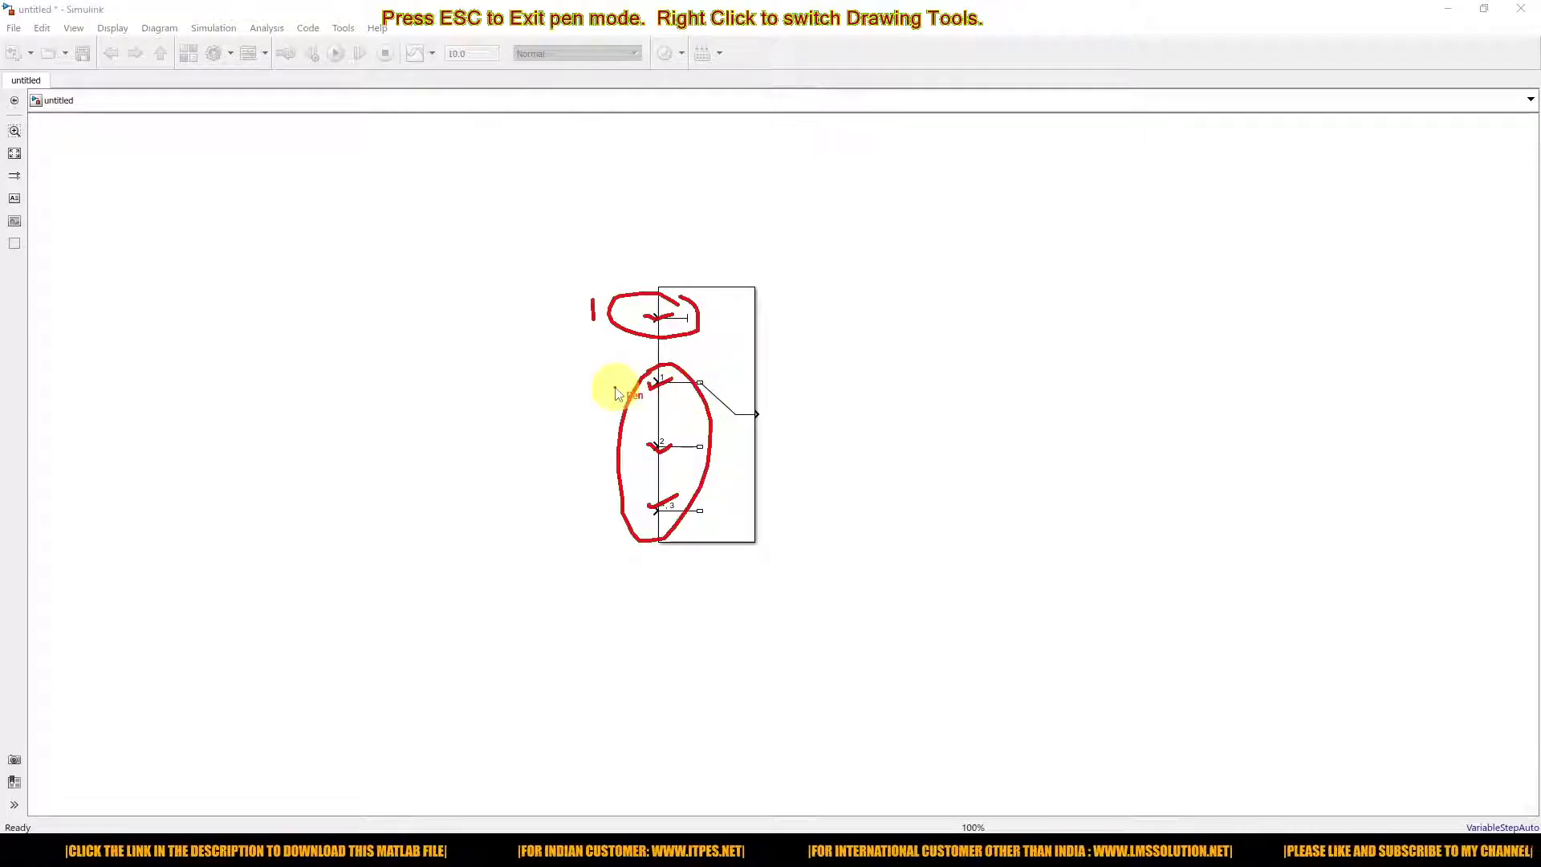
mouse_move(595, 383)
left_mouse_down()
mouse_move(693, 385)
mouse_move(716, 412)
mouse_move(791, 413)
left_mouse_up()
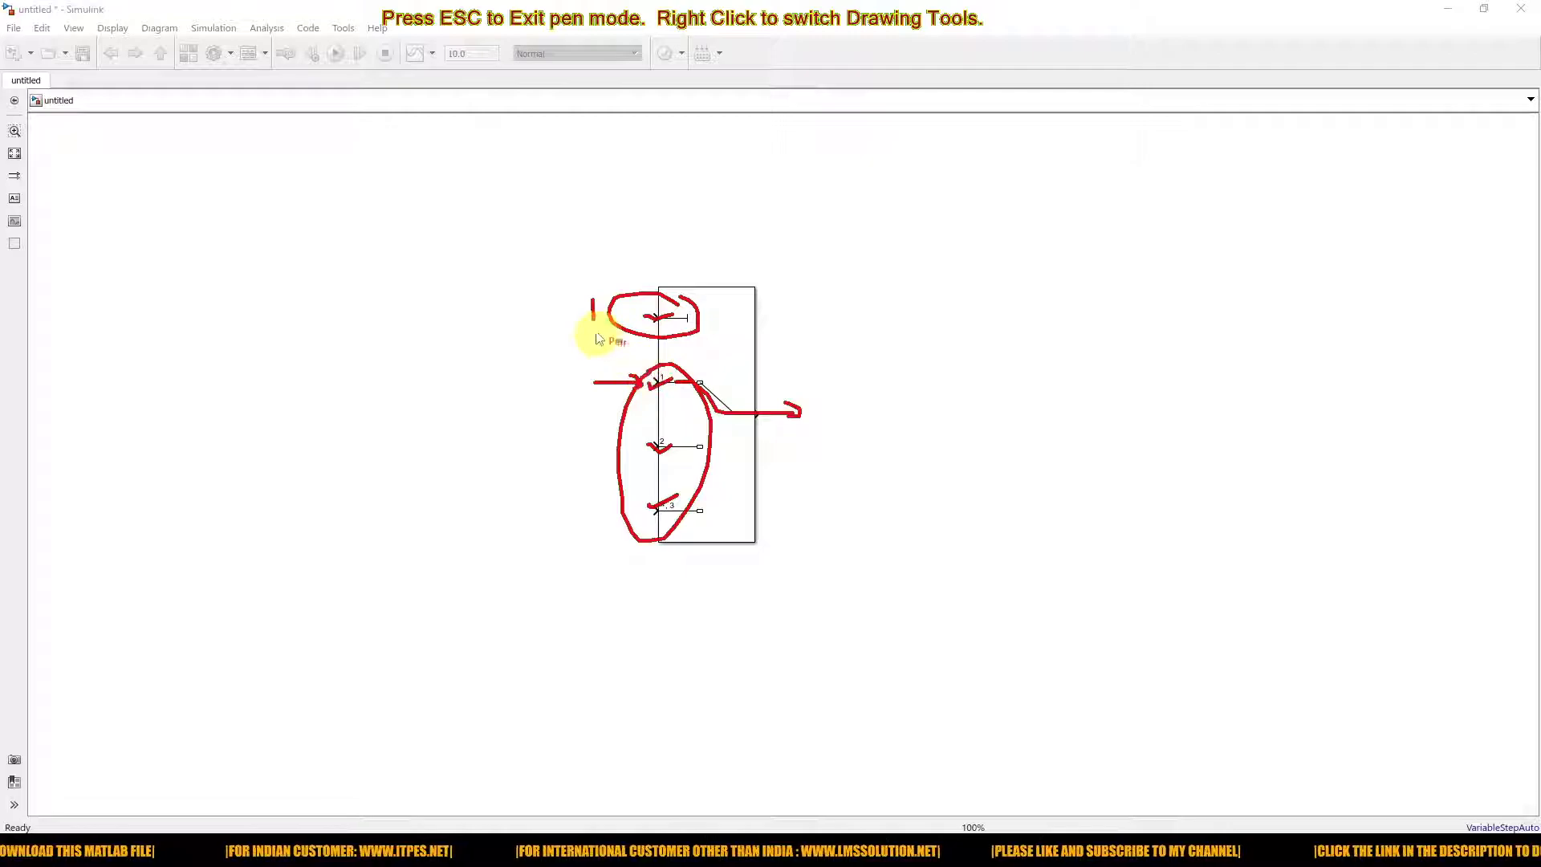
left_click_drag(539, 307, 583, 318)
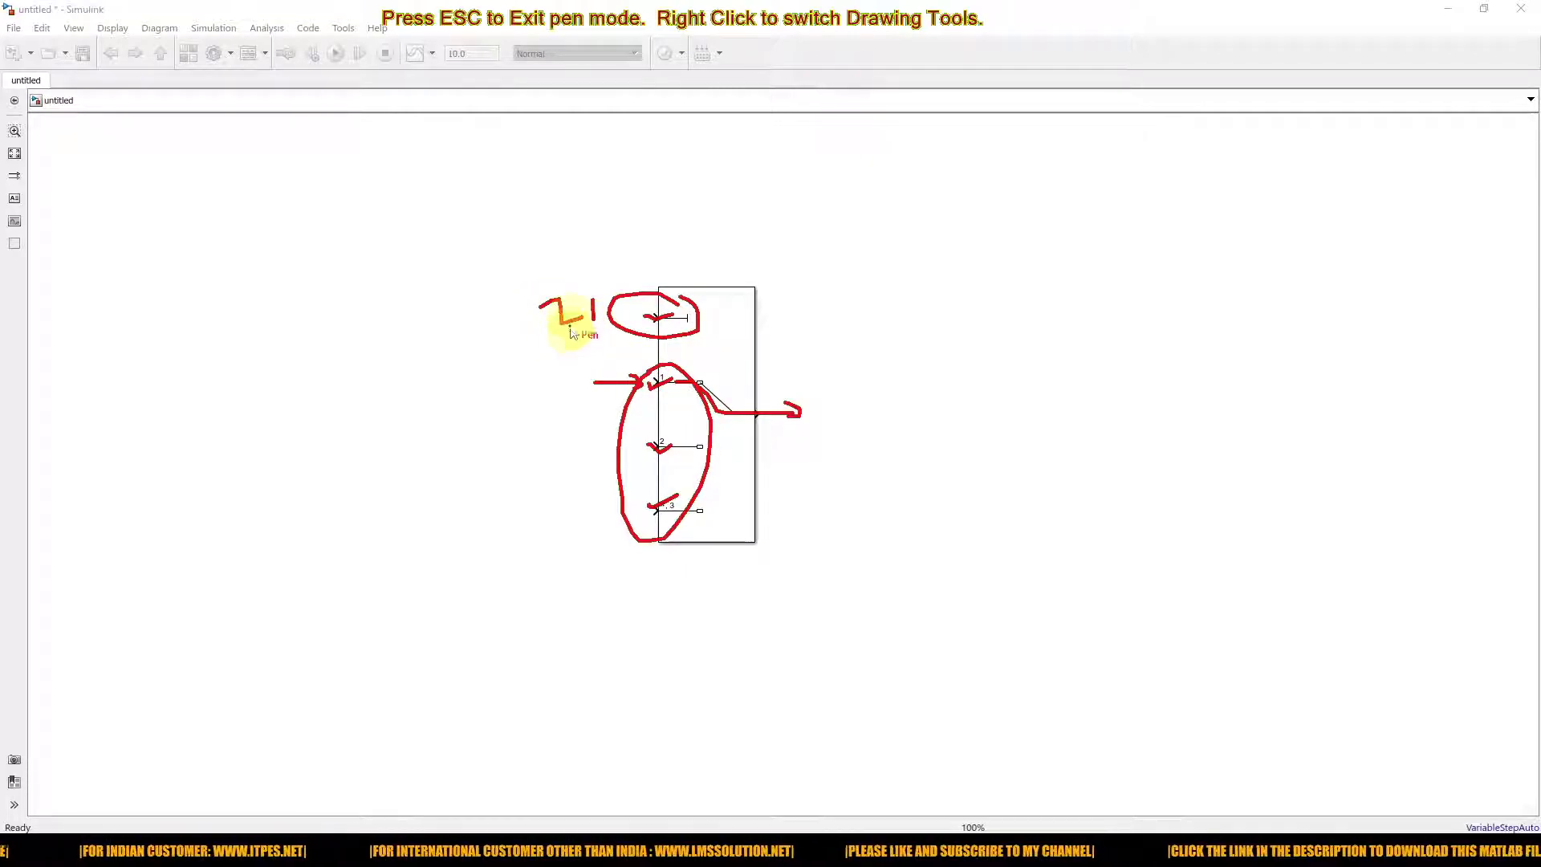
mouse_move(543, 290)
left_mouse_down()
mouse_move(539, 344)
mouse_move(585, 303)
left_mouse_up()
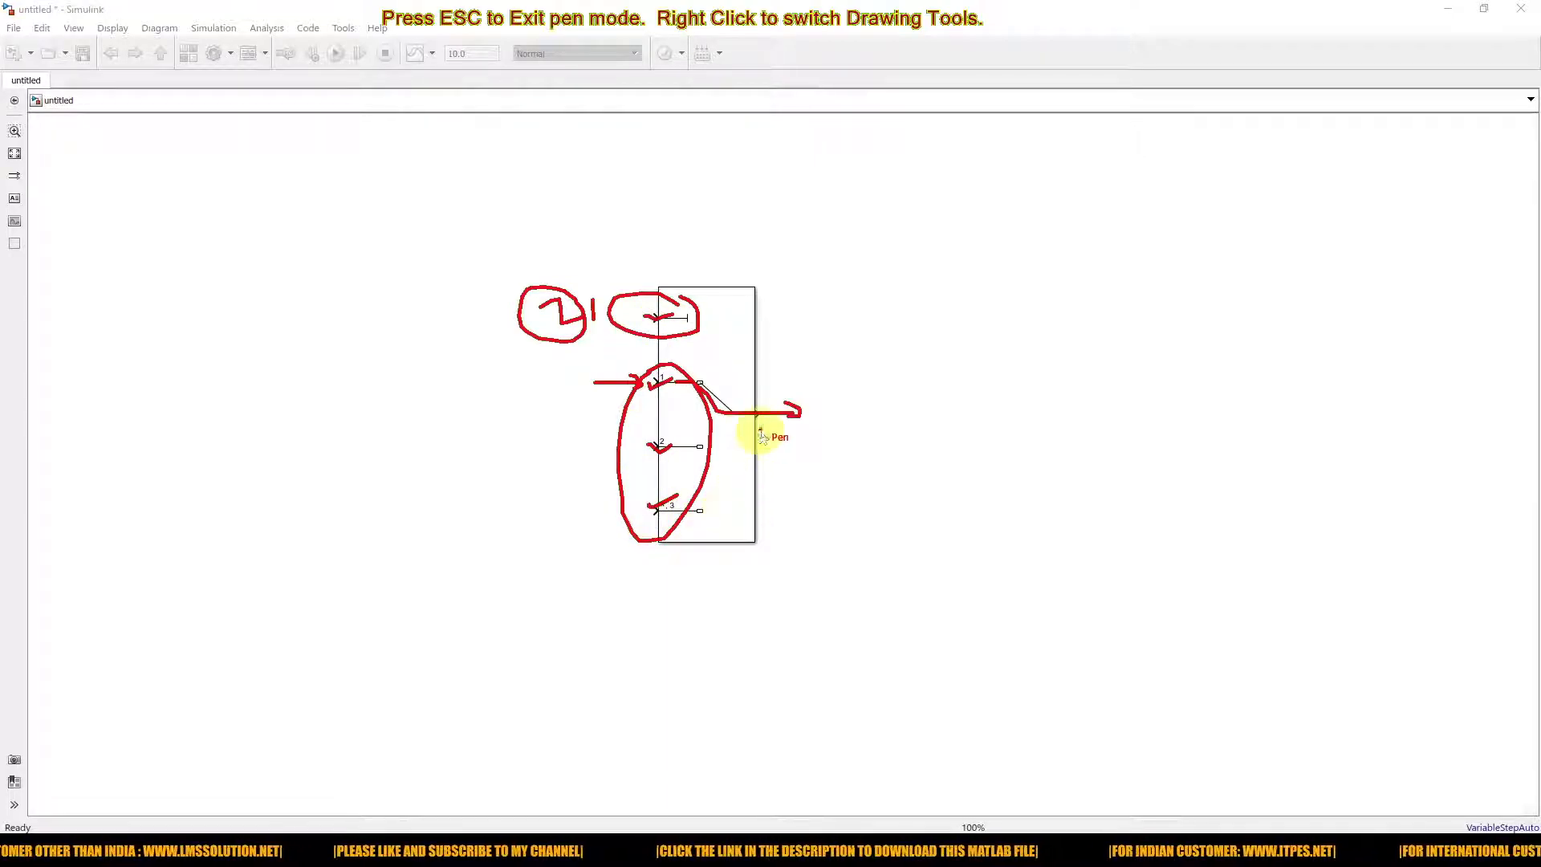
key("Escape")
- Review the Multiport Switch block's data port order, number of data ports and default case settings
left_click(709, 358)
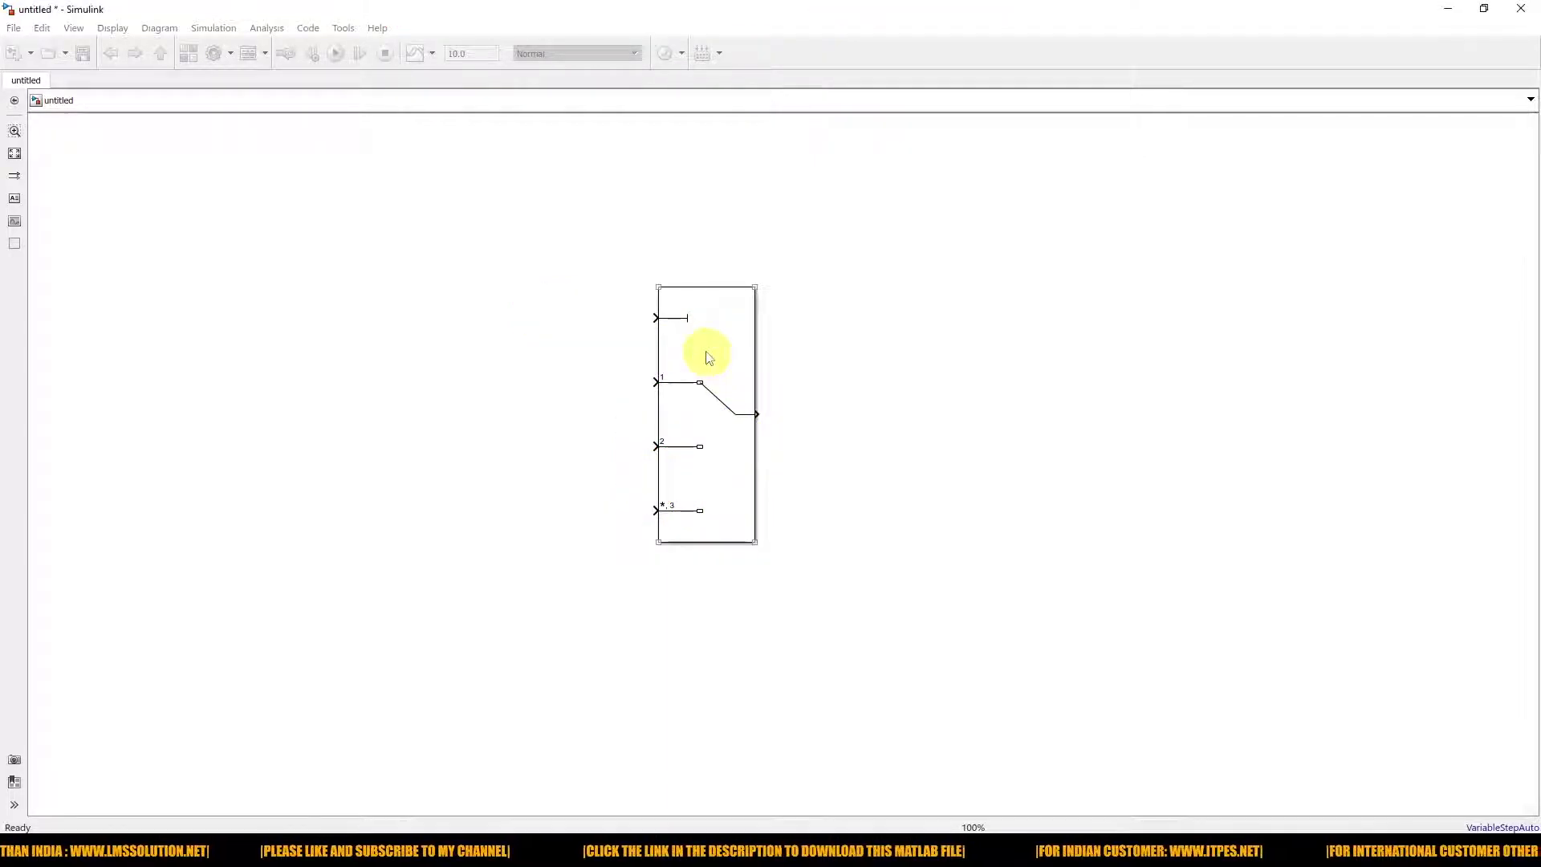
double_click(710, 358)
left_click_drag(835, 254, 801, 212)
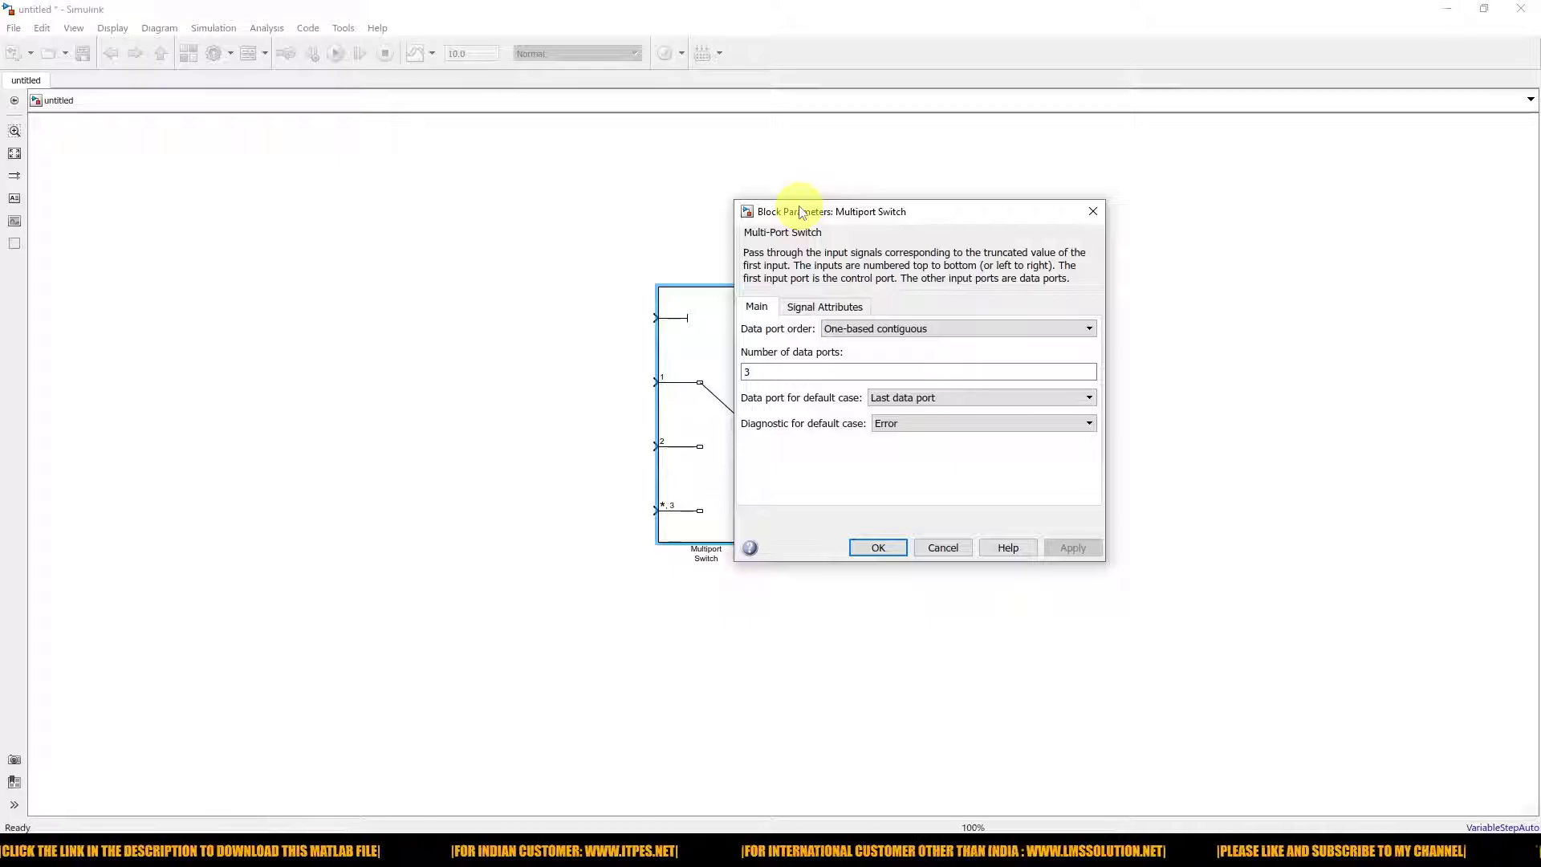
left_click(873, 549)
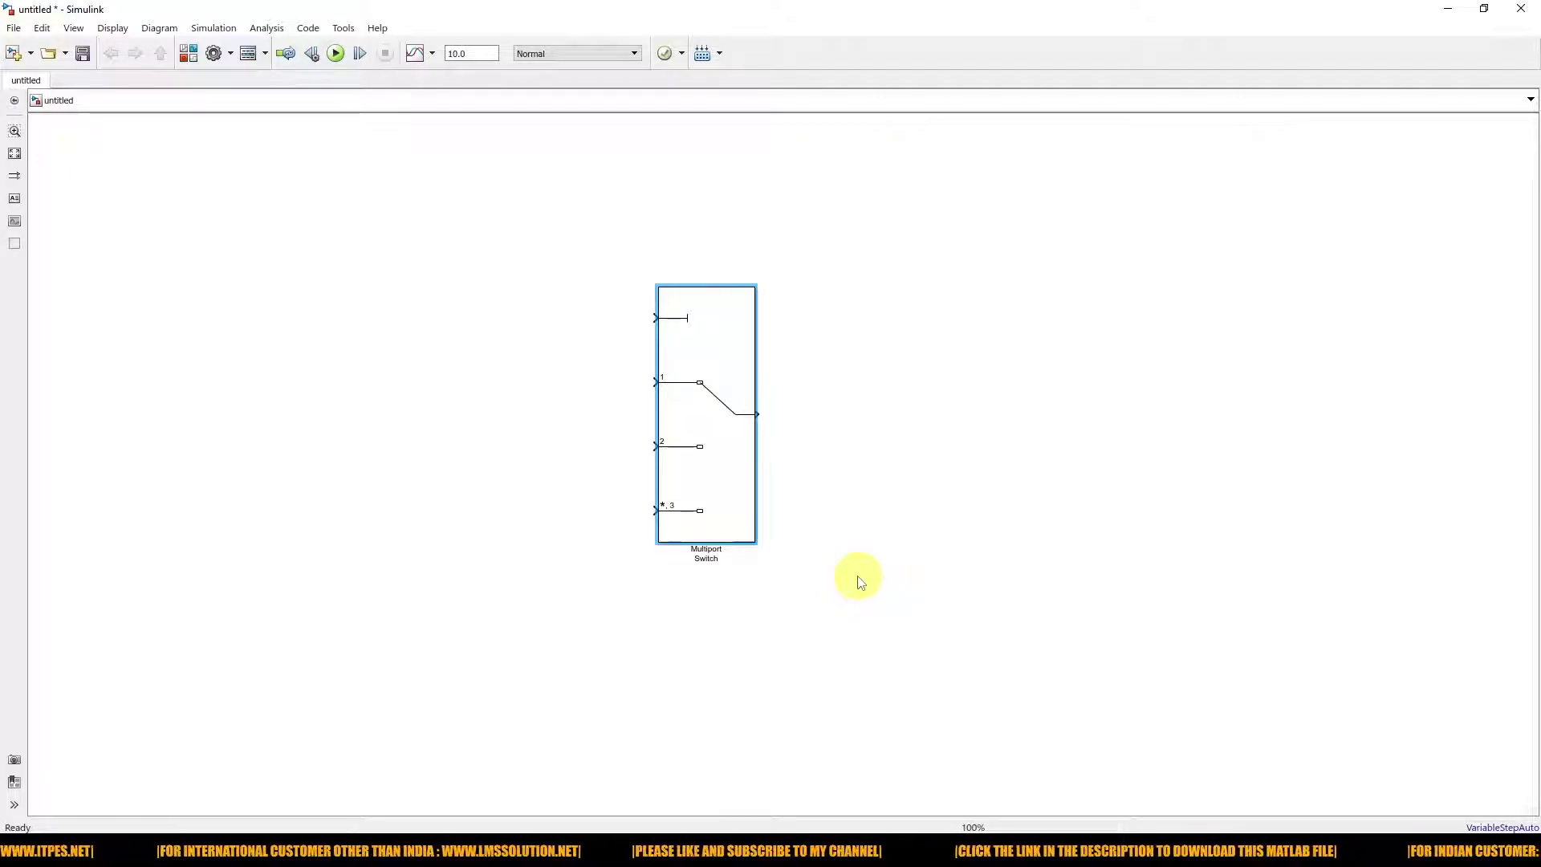
- Add a Sine Wave source from Simulink/Sources and connect it to data port 1 of the Multiport Switch
double_click(475, 509)
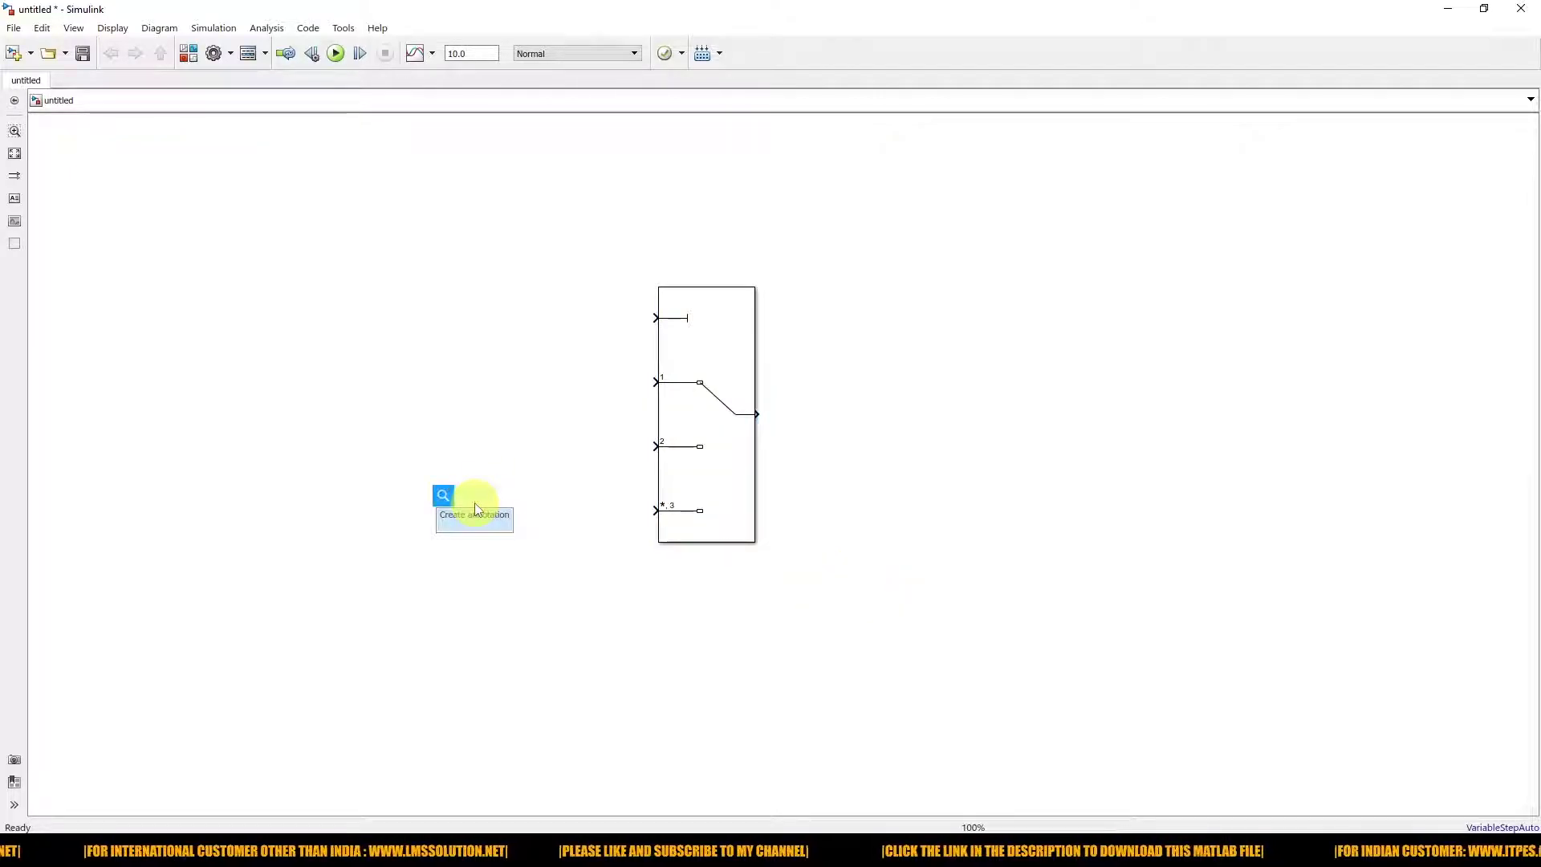
type("sin")
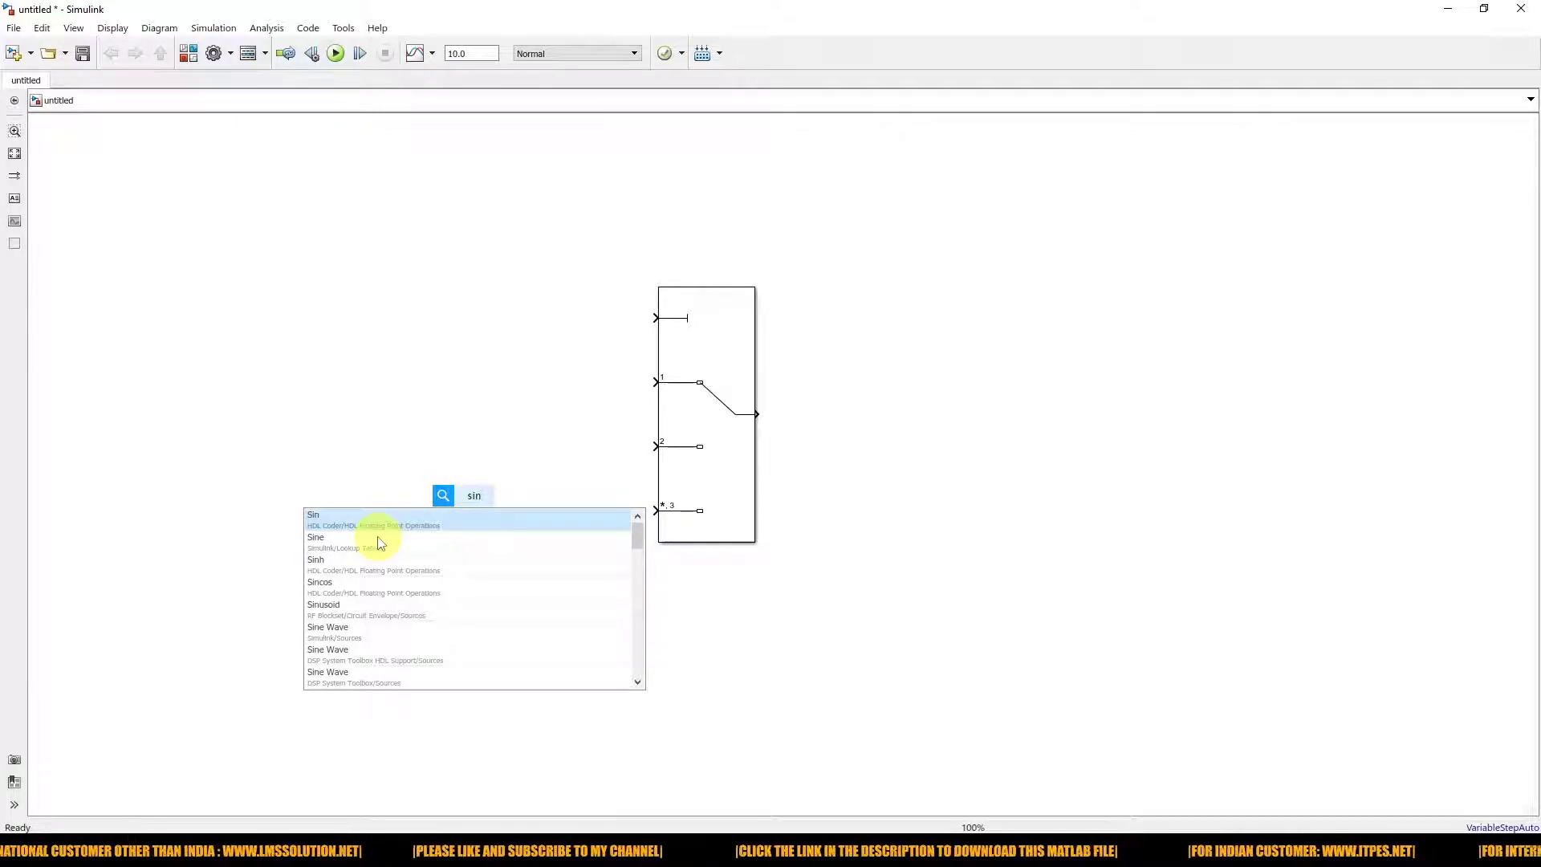
left_click(349, 630)
left_click_drag(485, 512, 540, 390)
left_click(549, 382)
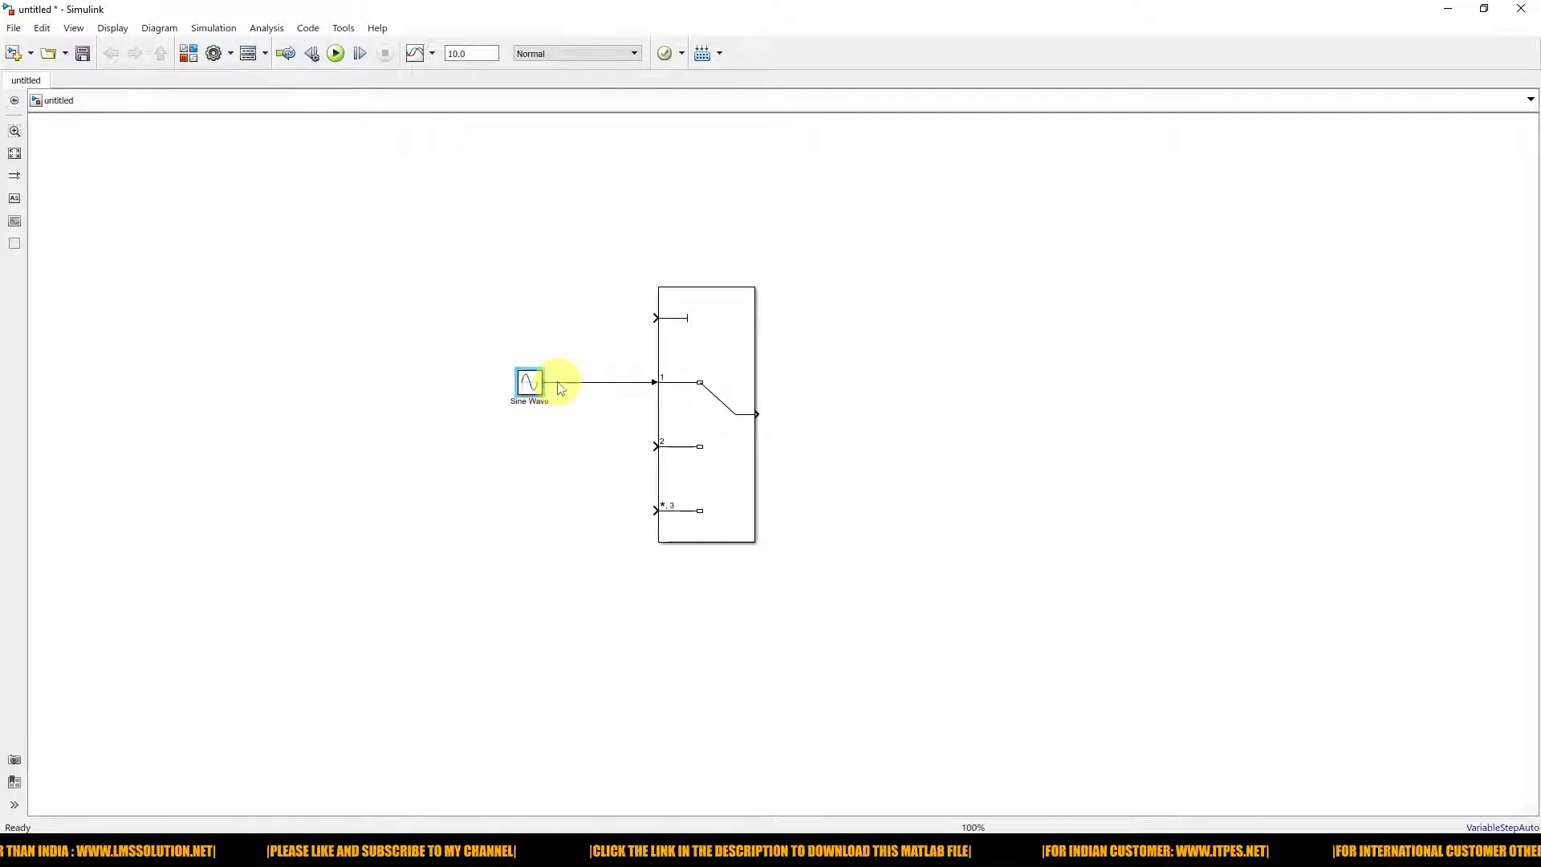
- Add a Triangle Generator block below the Sine Wave, aligned with data port 2 of the Multiport Switch
double_click(533, 462)
type("tria")
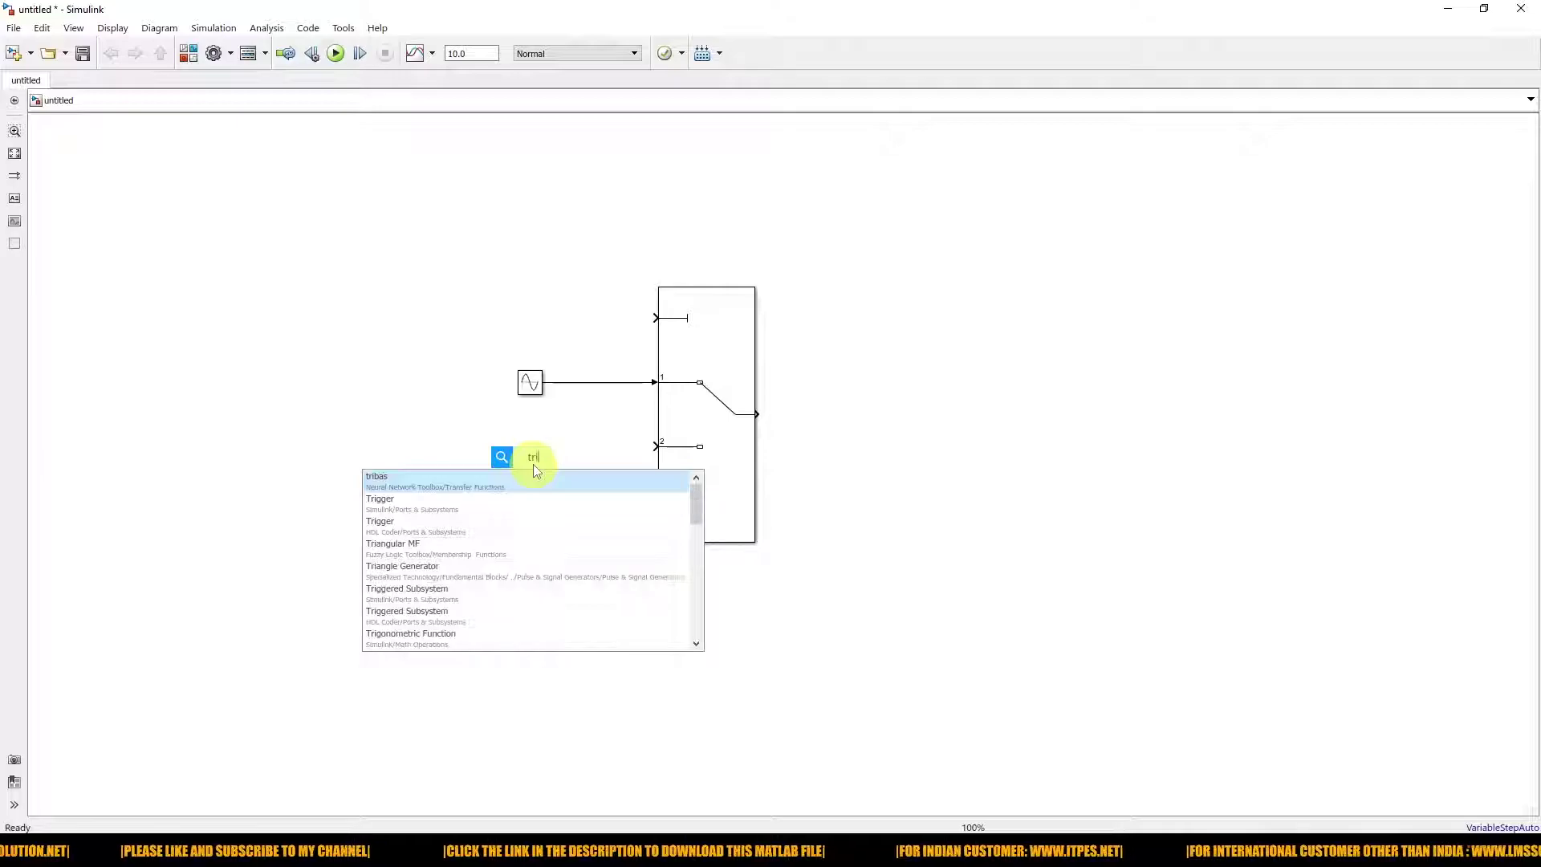
left_click(463, 506)
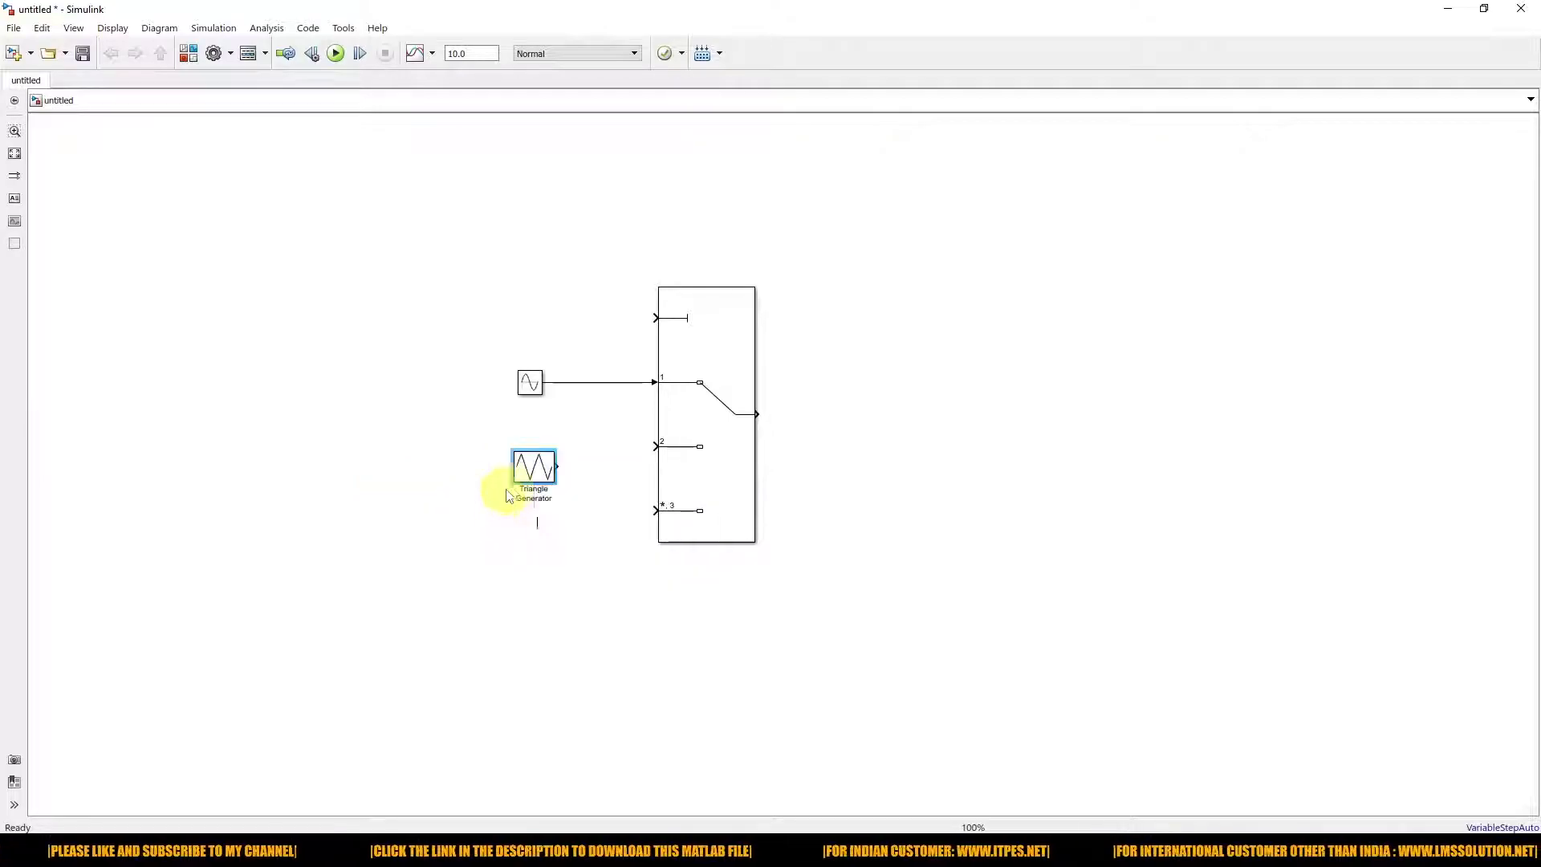
left_click_drag(532, 477, 527, 459)
- Add a Signal Generator block below the Triangle Generator and connect it to data port 3 of the Multiport Switch
double_click(530, 581)
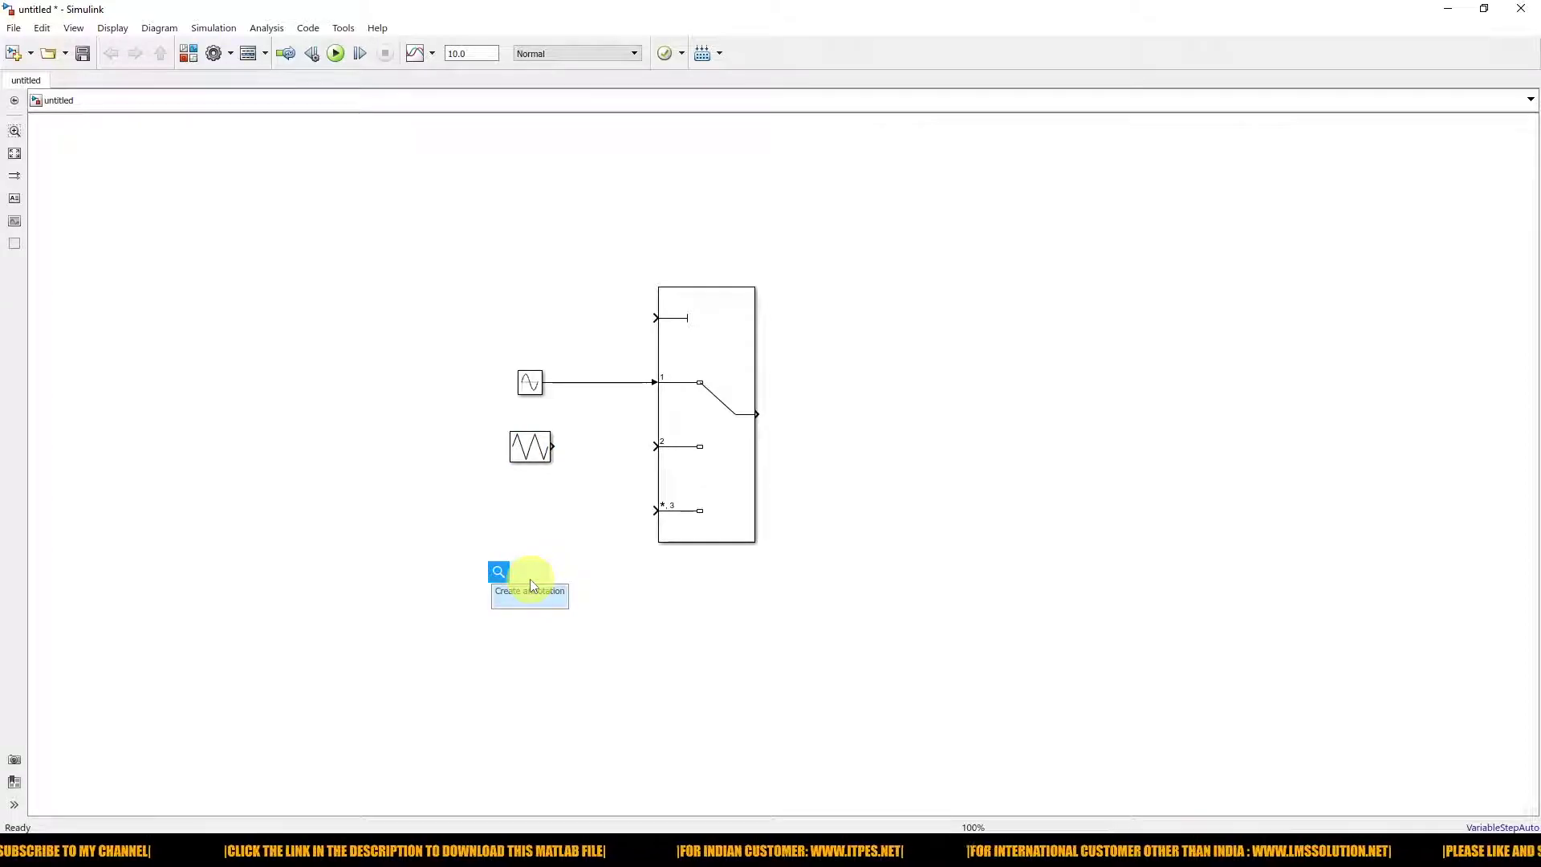
type("sign")
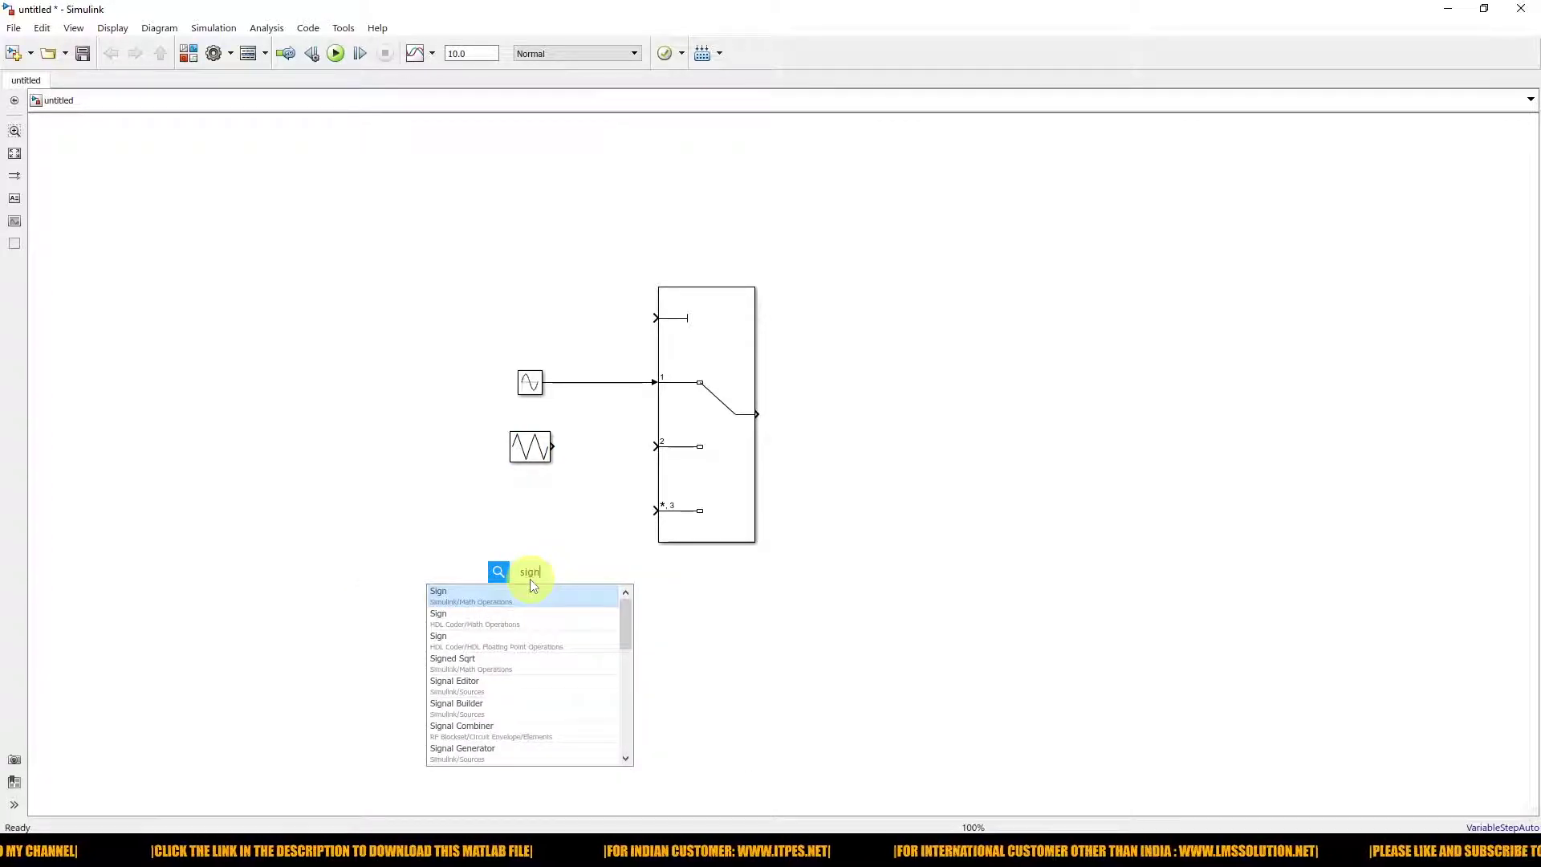
type("al")
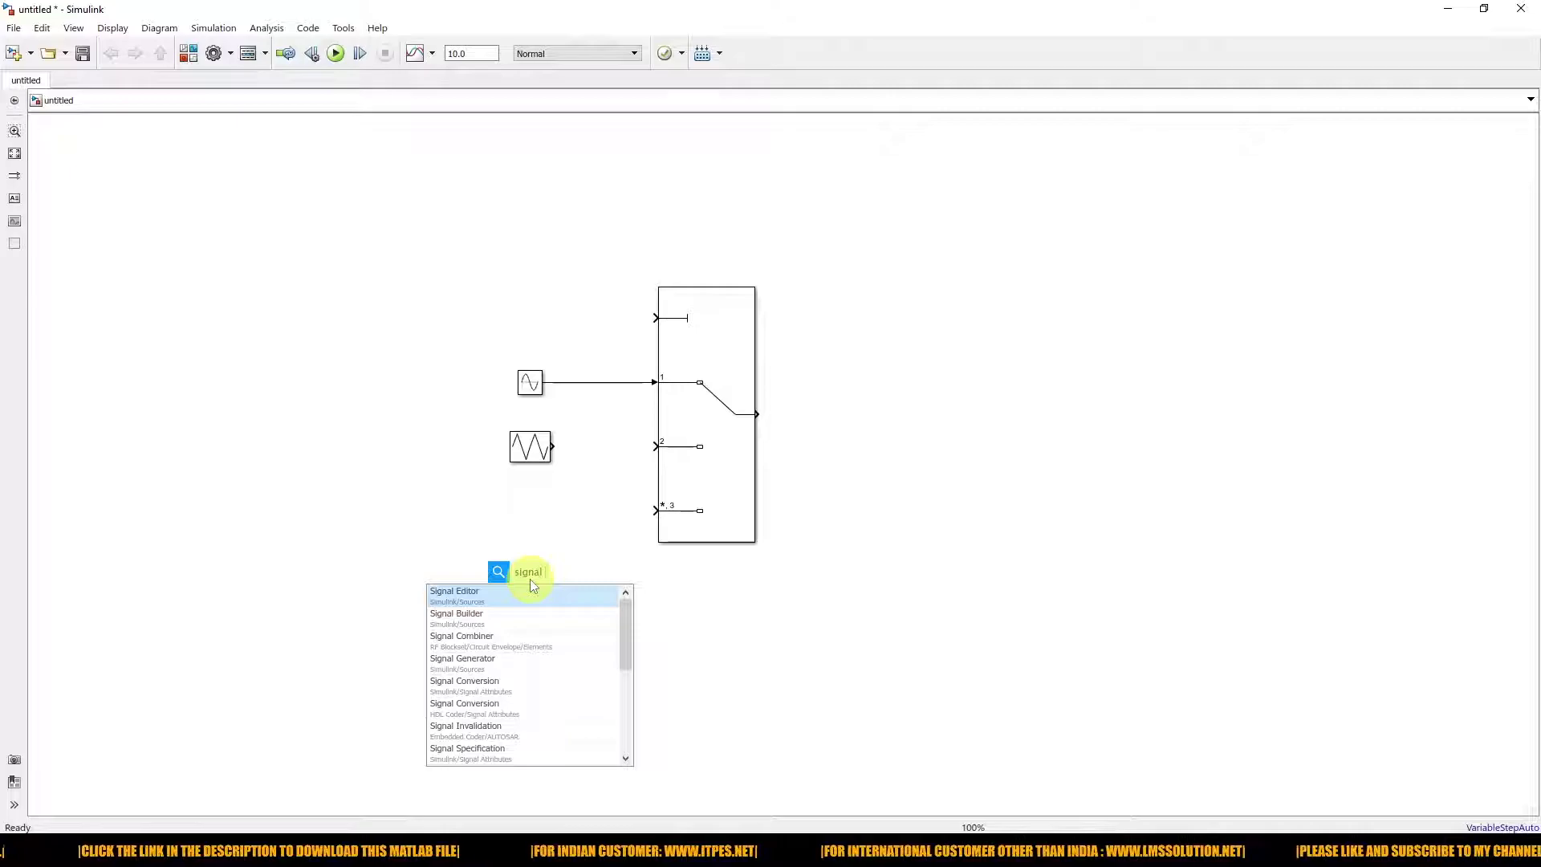
type(" gen")
key("Return")
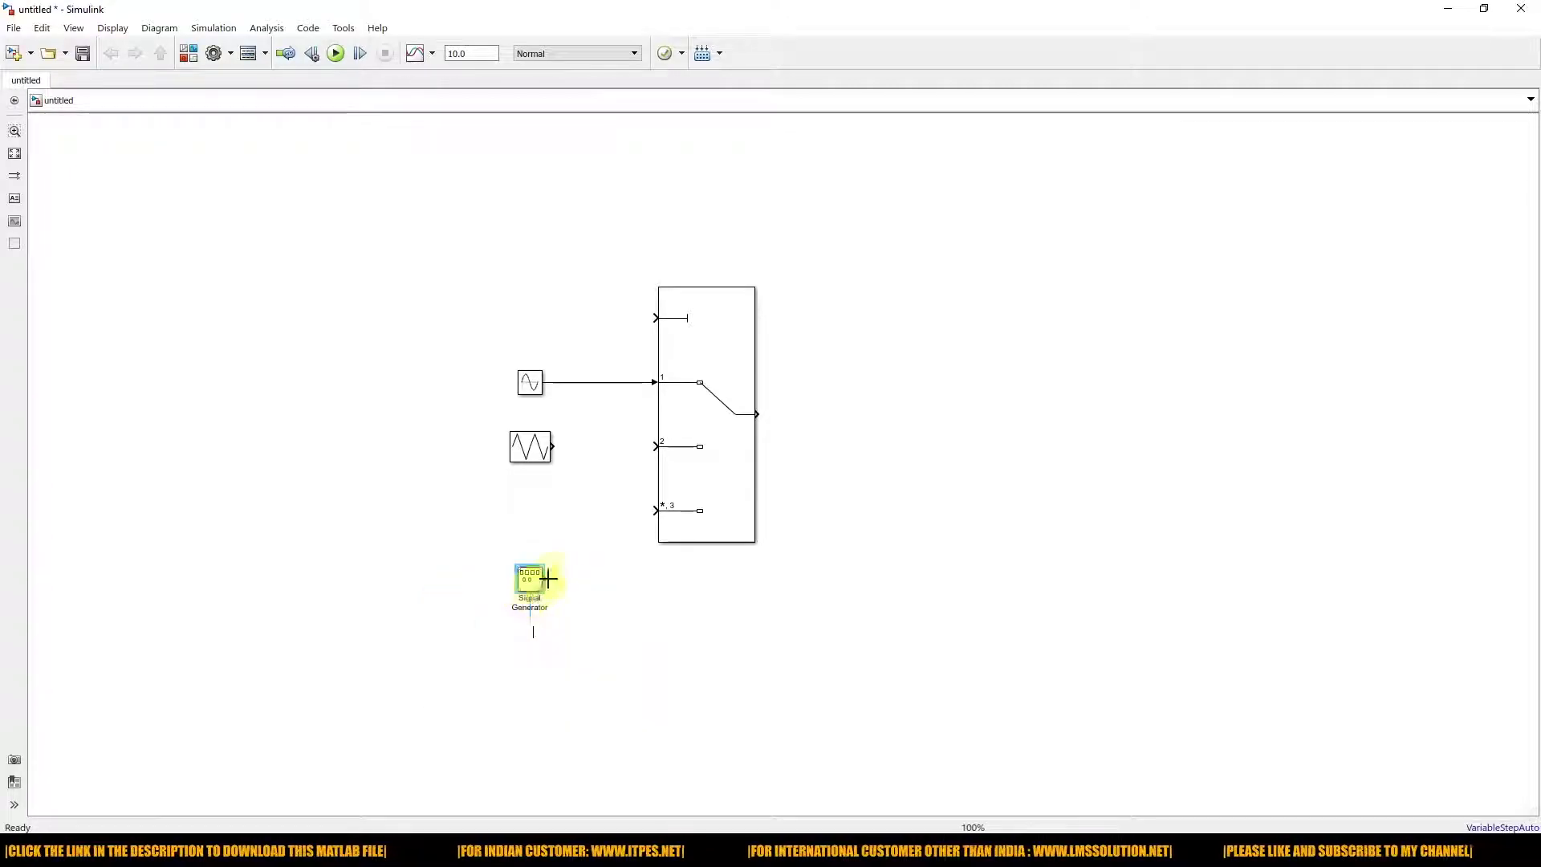
left_click_drag(533, 596, 520, 516)
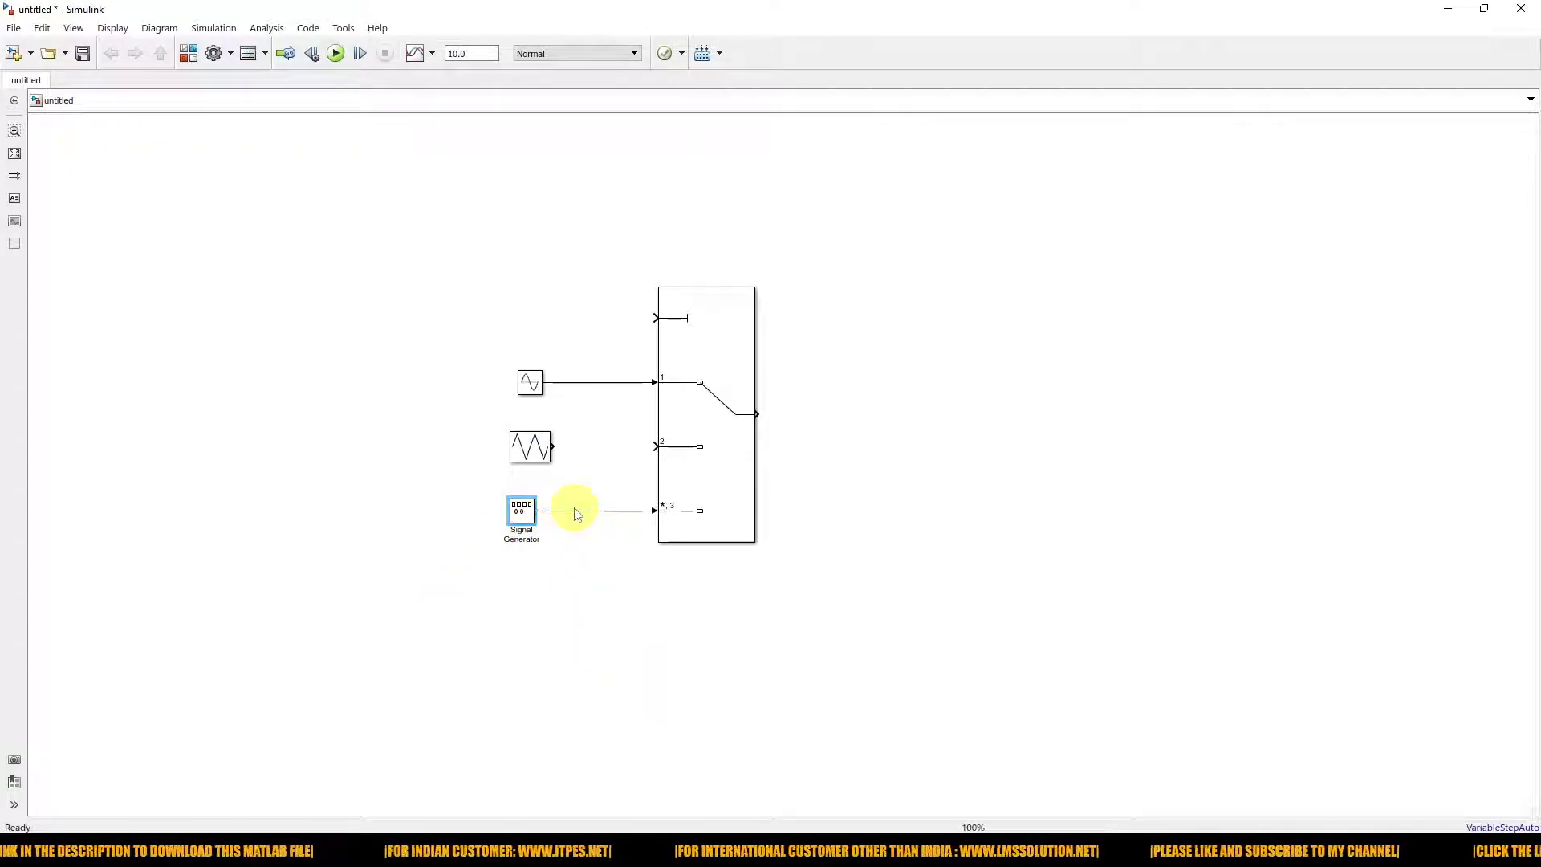
- Set the Sine Wave block's frequency to 2*pi*1 rad/sec
double_click(532, 383)
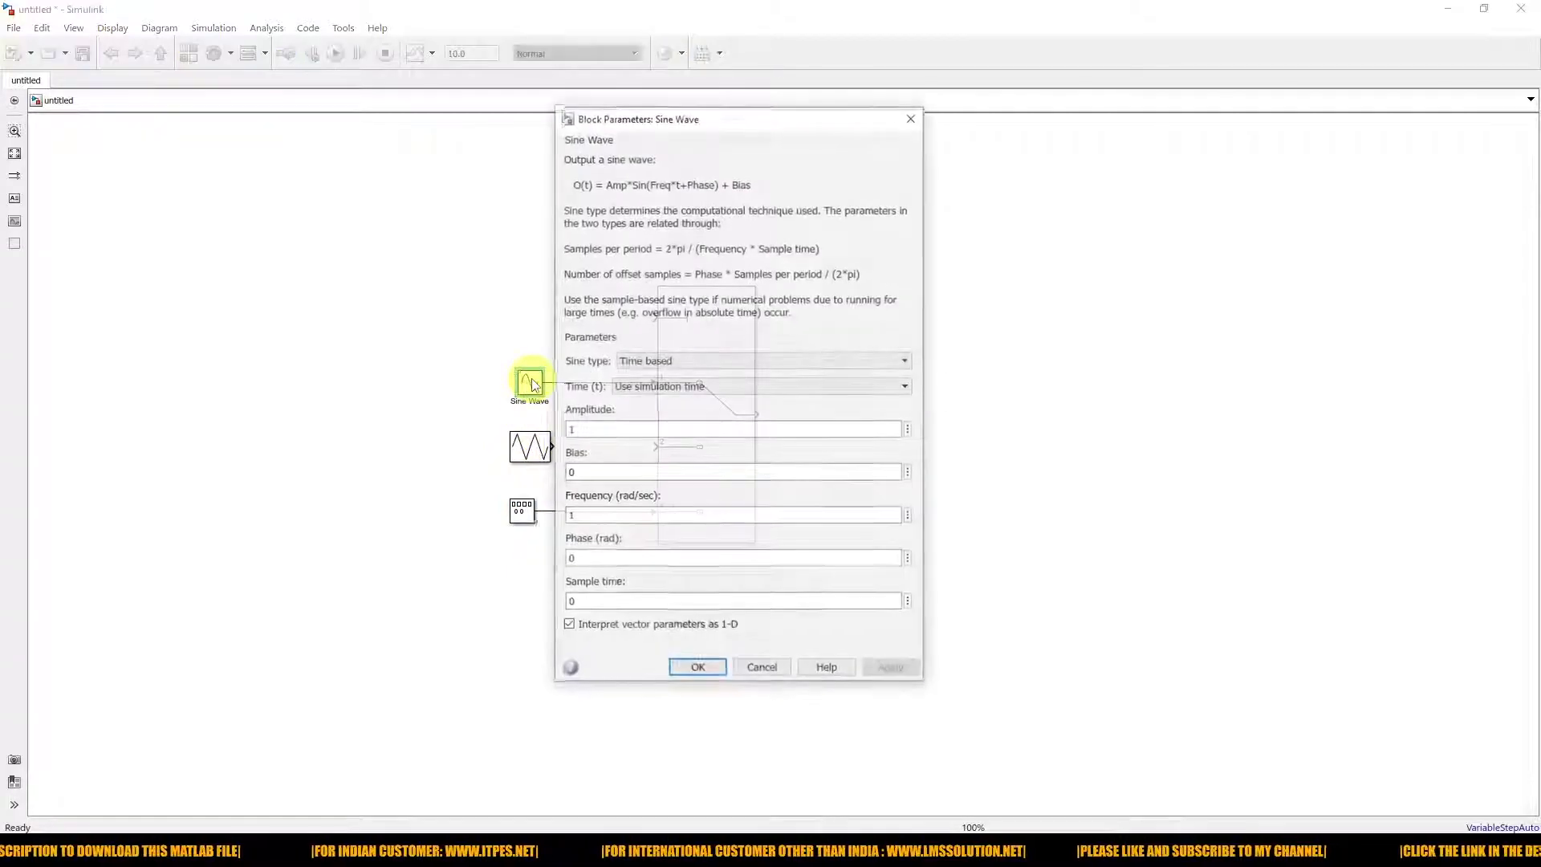
double_click(601, 518)
type("2*pi")
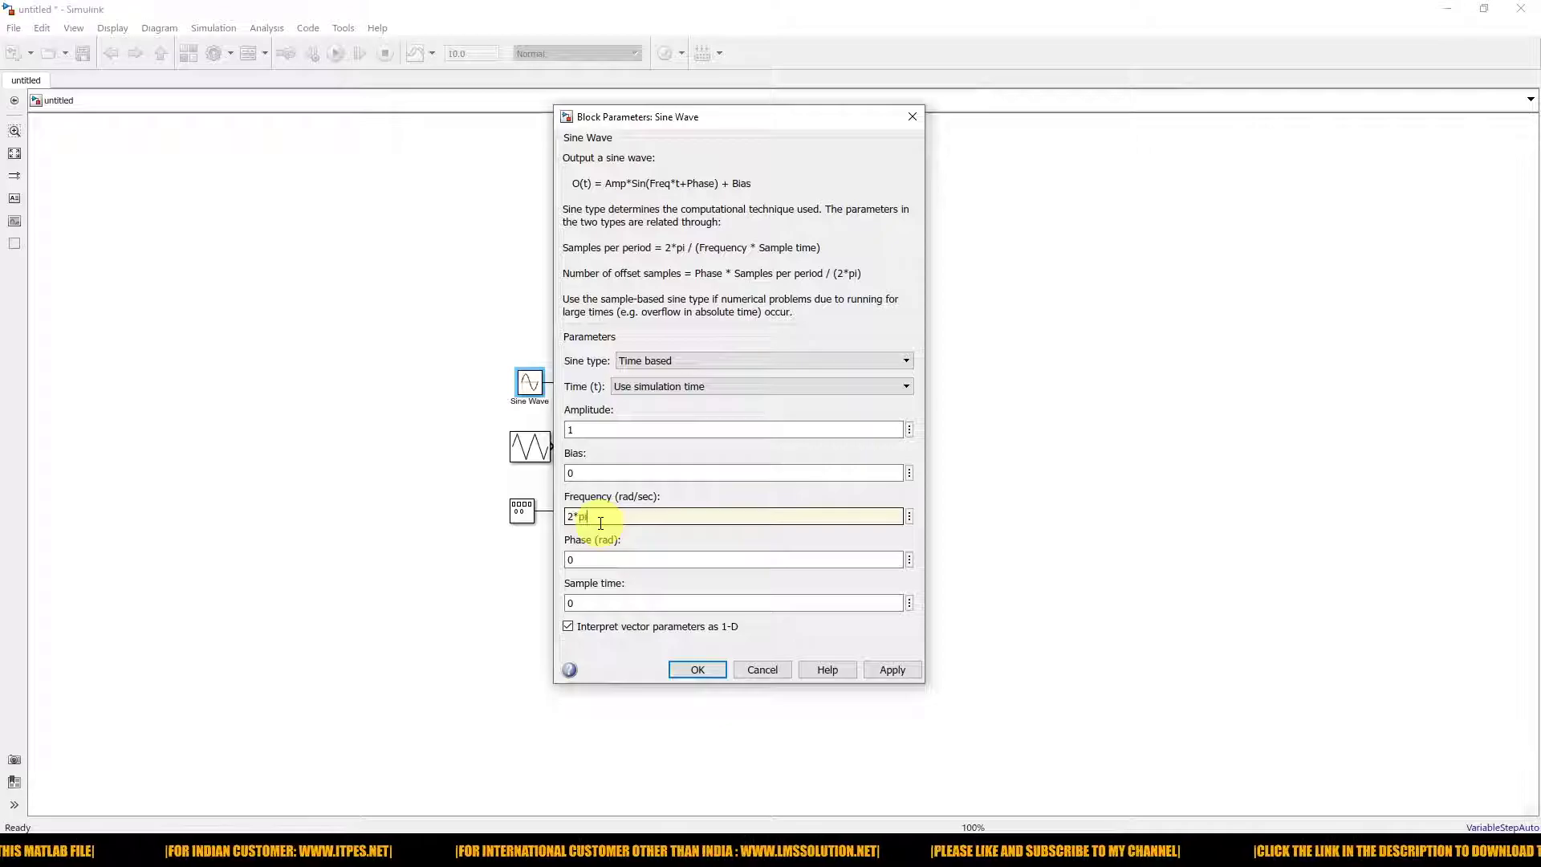
type("*1")
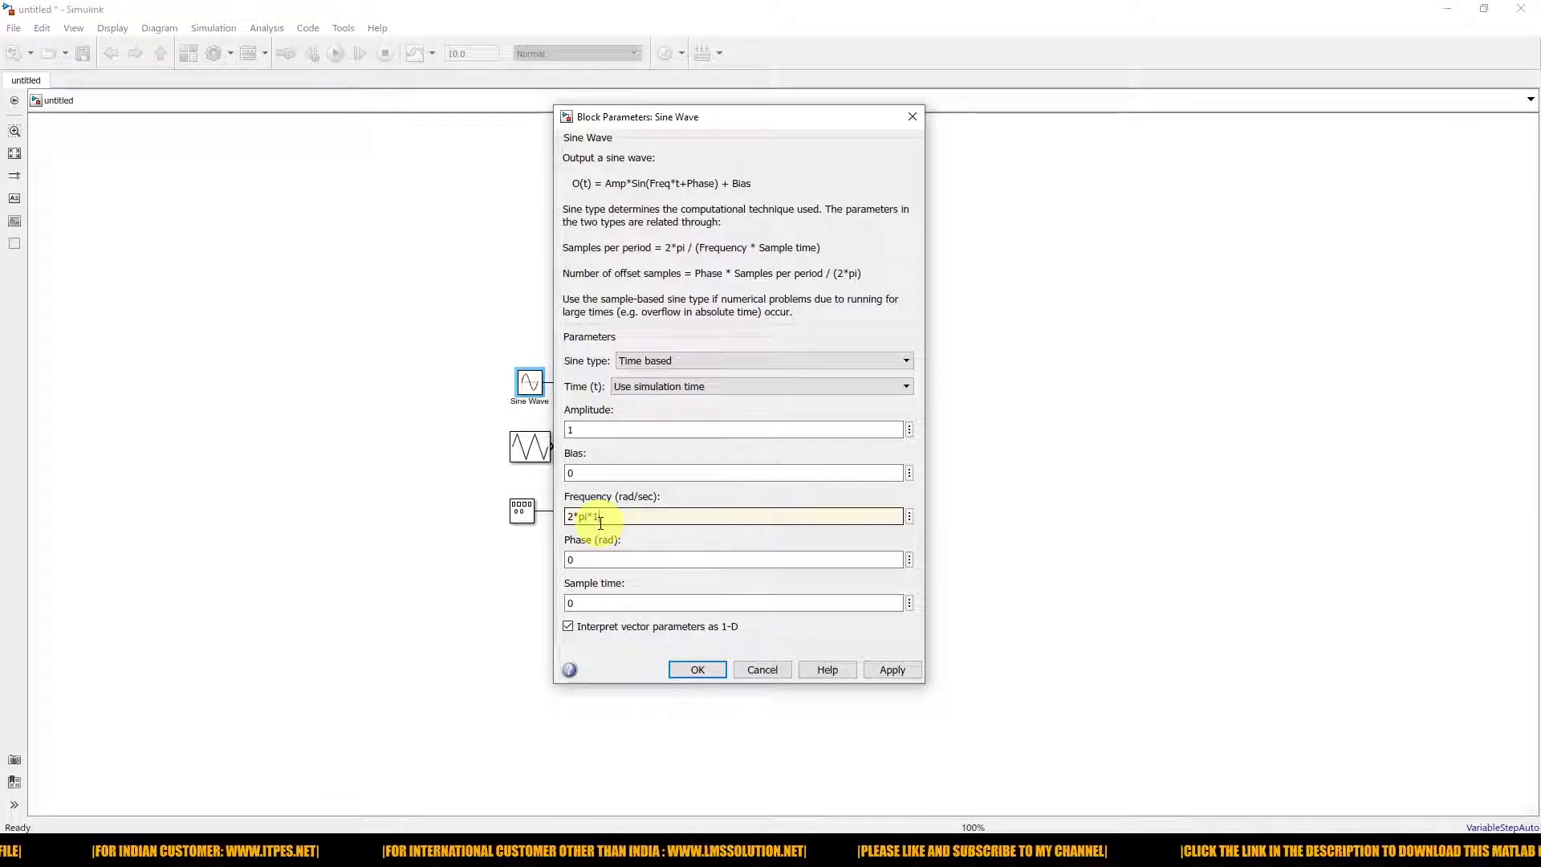
left_click(696, 670)
- Set the Triangle Generator block's frequency to 1 Hz
double_click(551, 453)
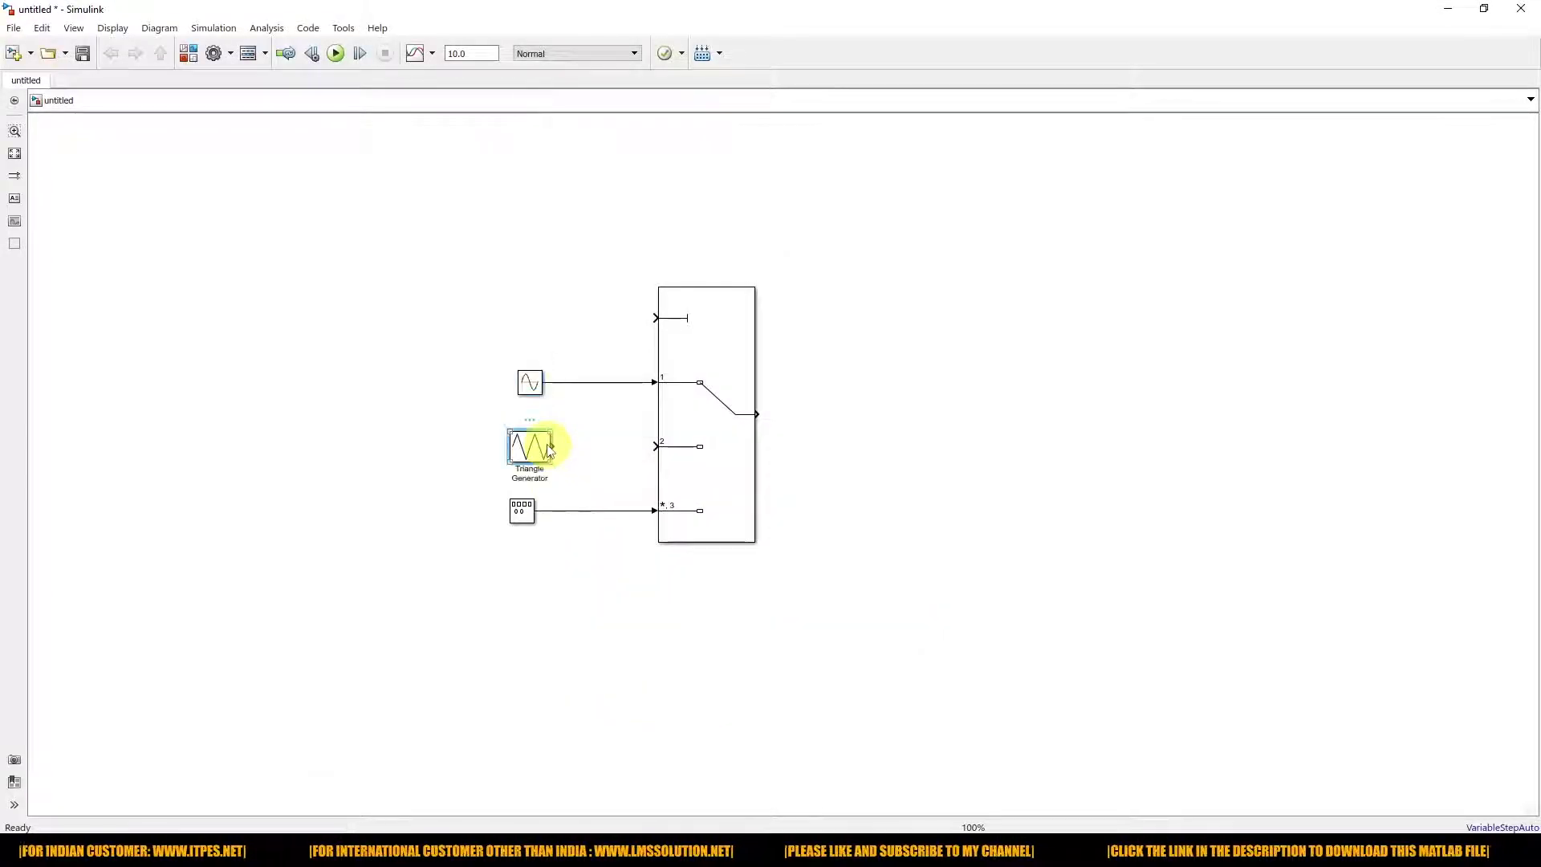
double_click(612, 419)
type("1")
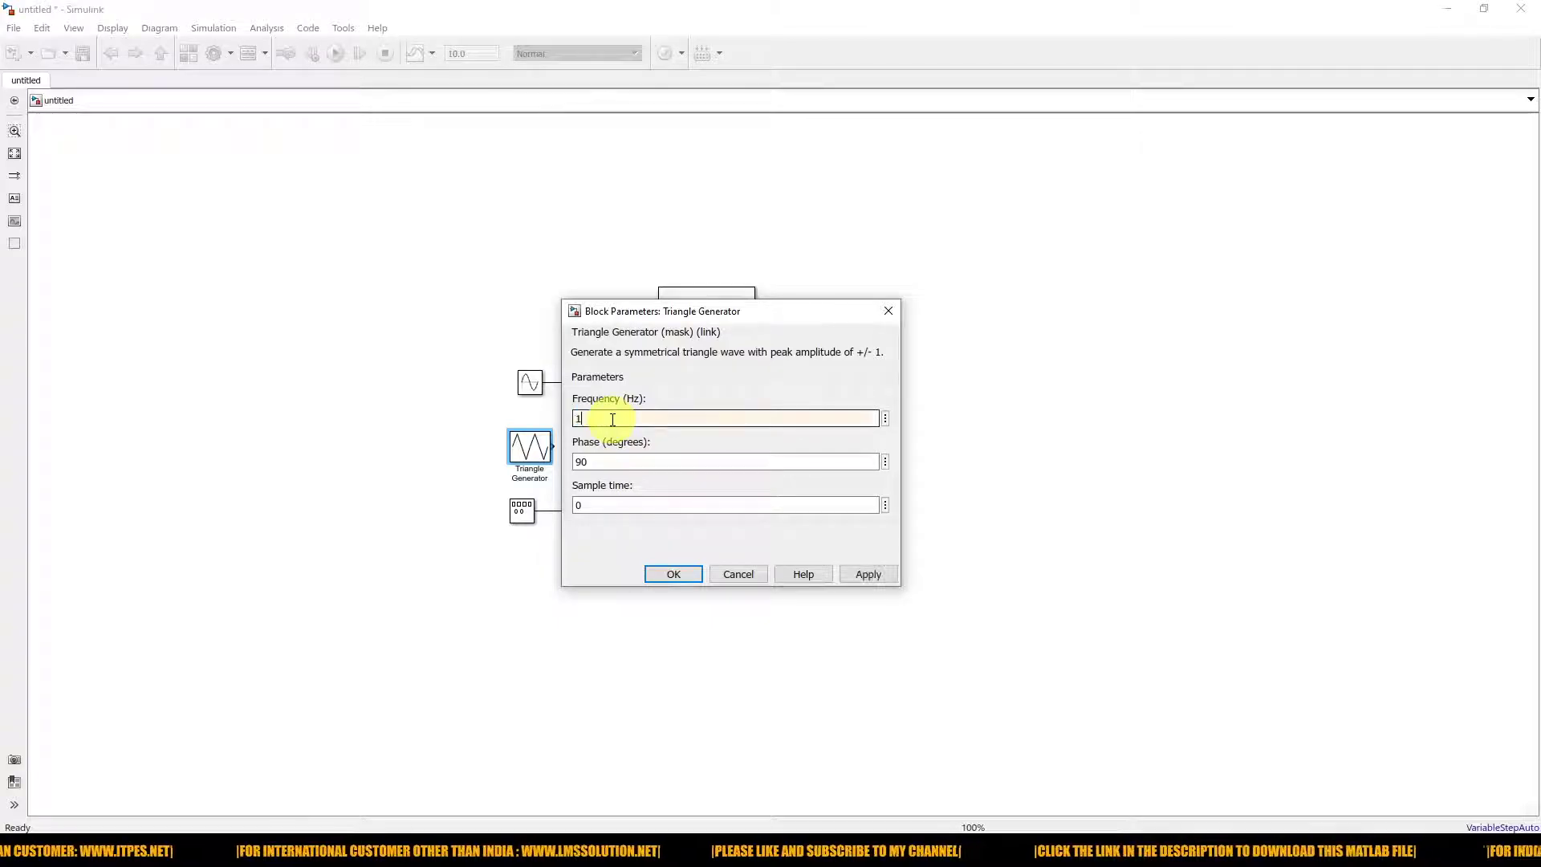
left_click(671, 572)
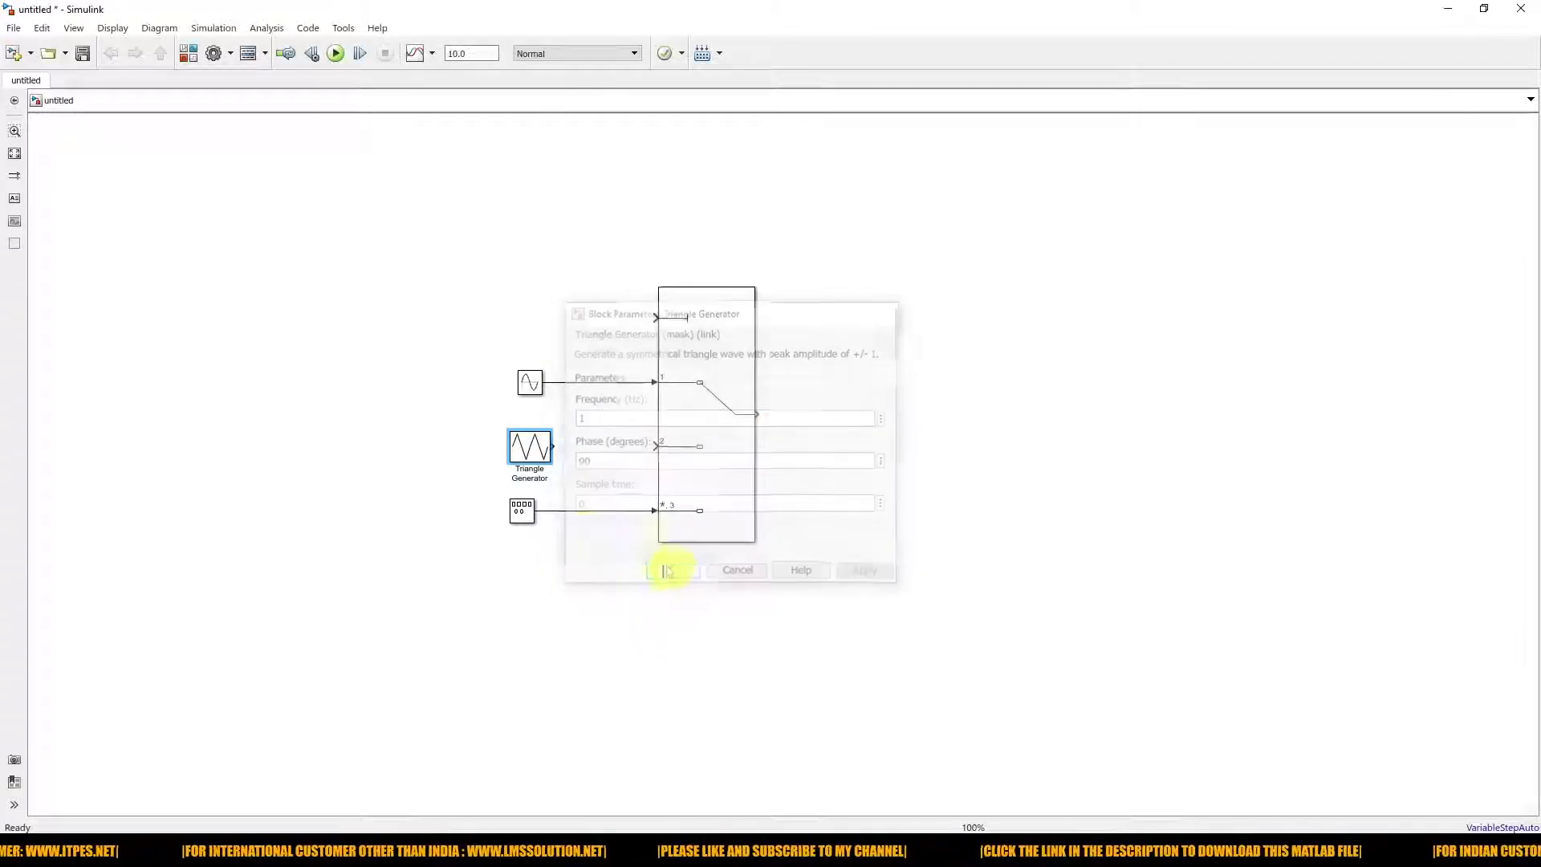
- Configure the Signal Generator to output a square waveform with its frequency units in Hertz
double_click(519, 510)
left_click(633, 475)
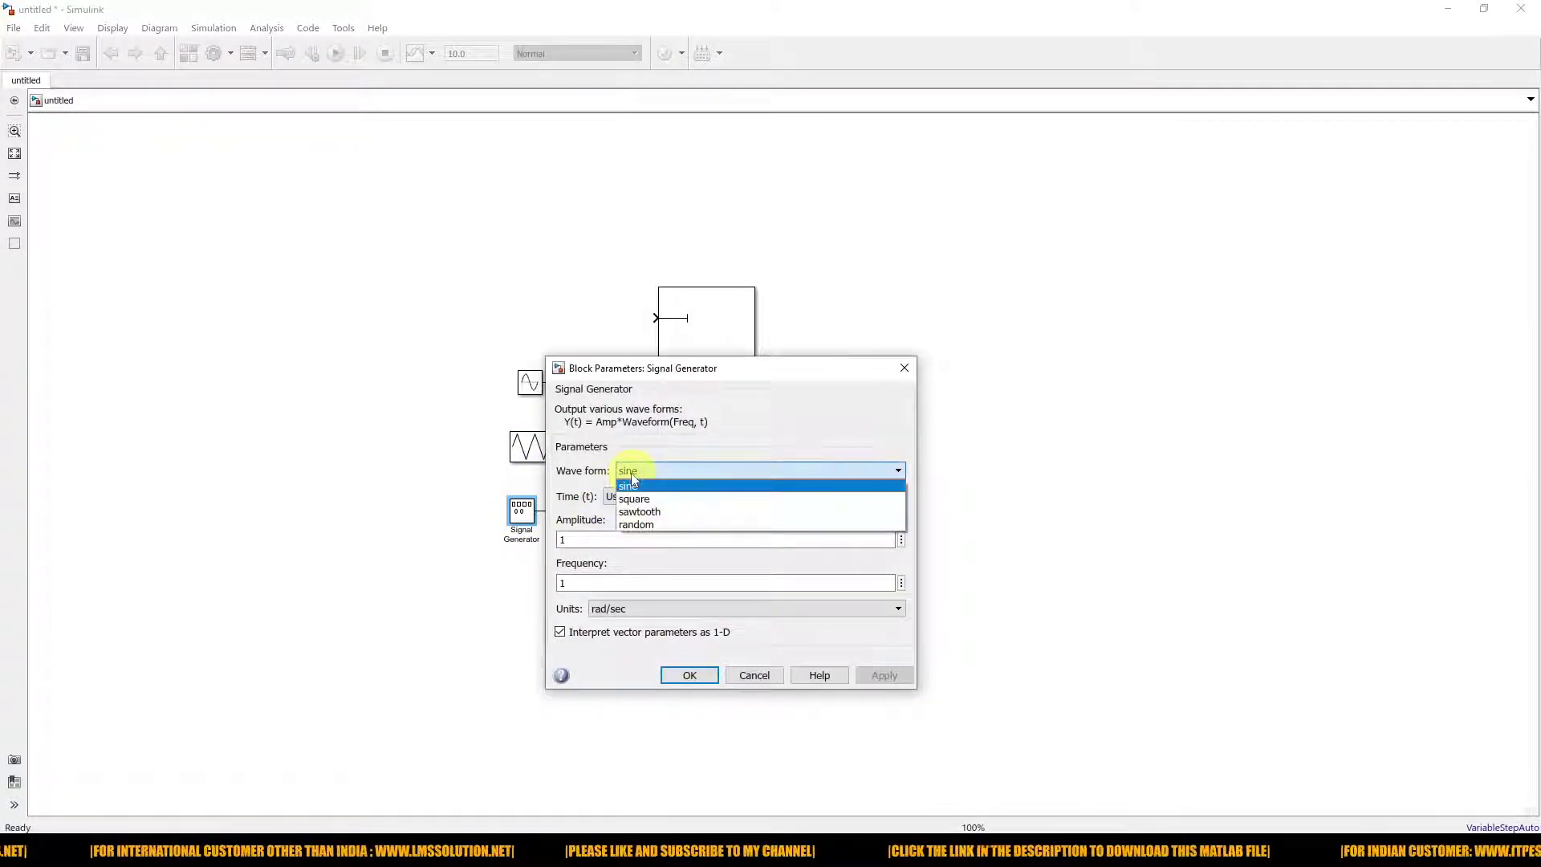
left_click(642, 499)
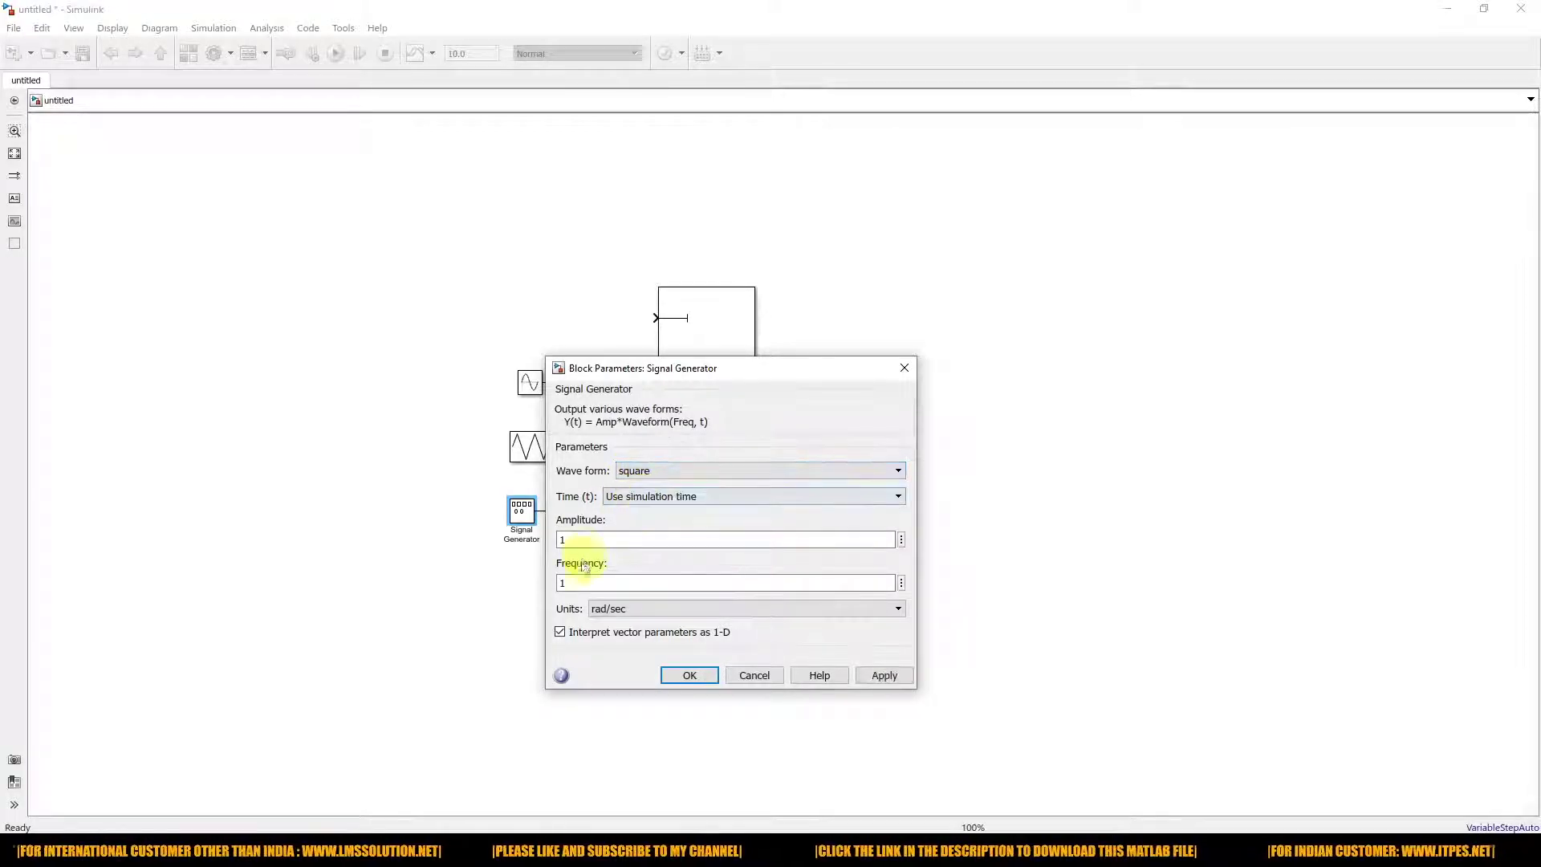
left_click(608, 609)
left_click(603, 636)
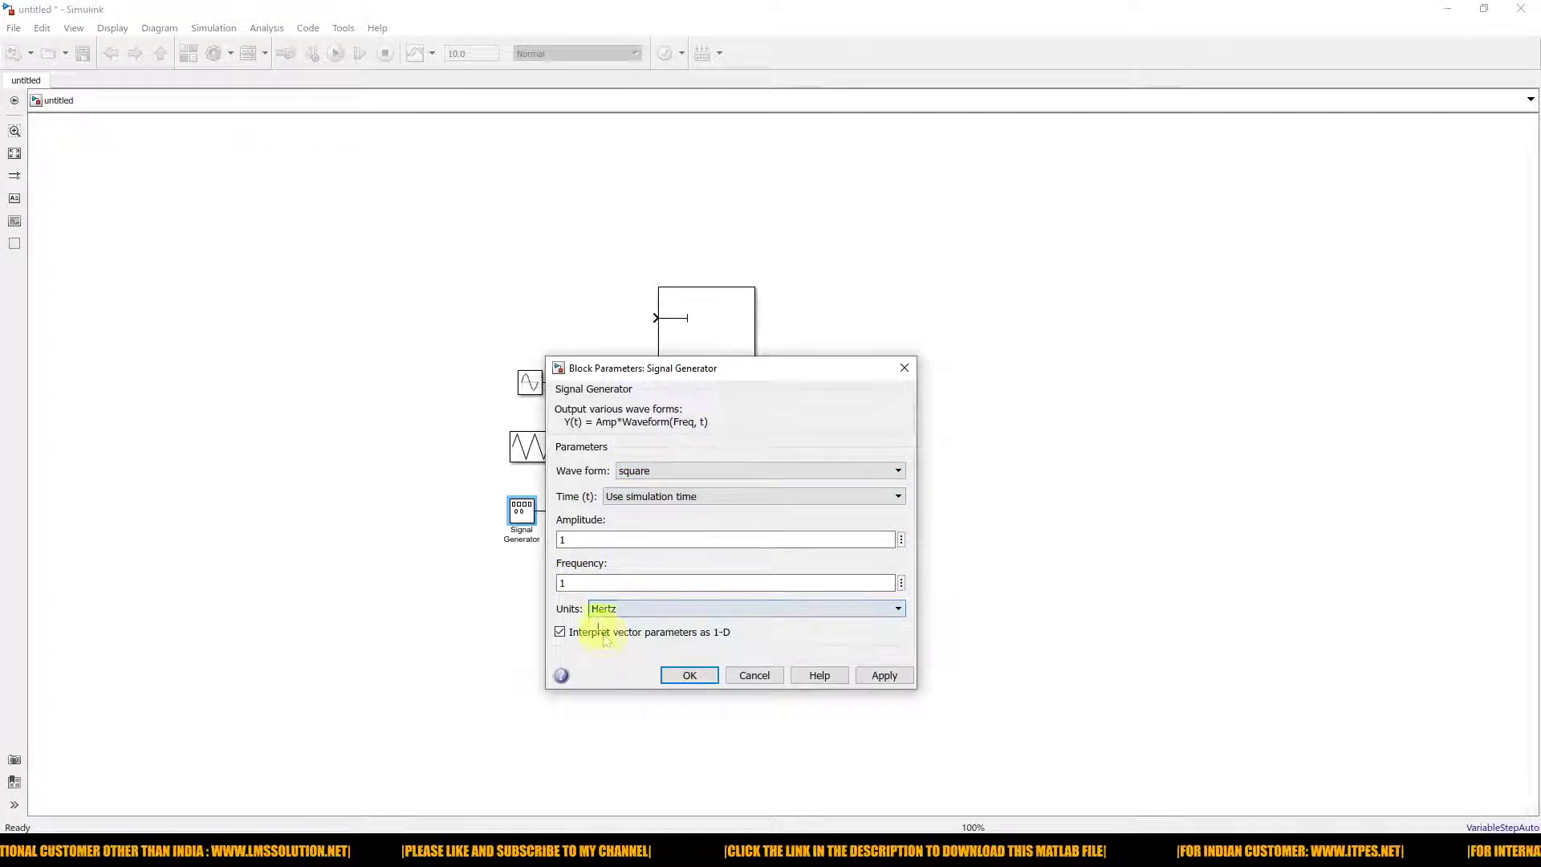
left_click(688, 675)
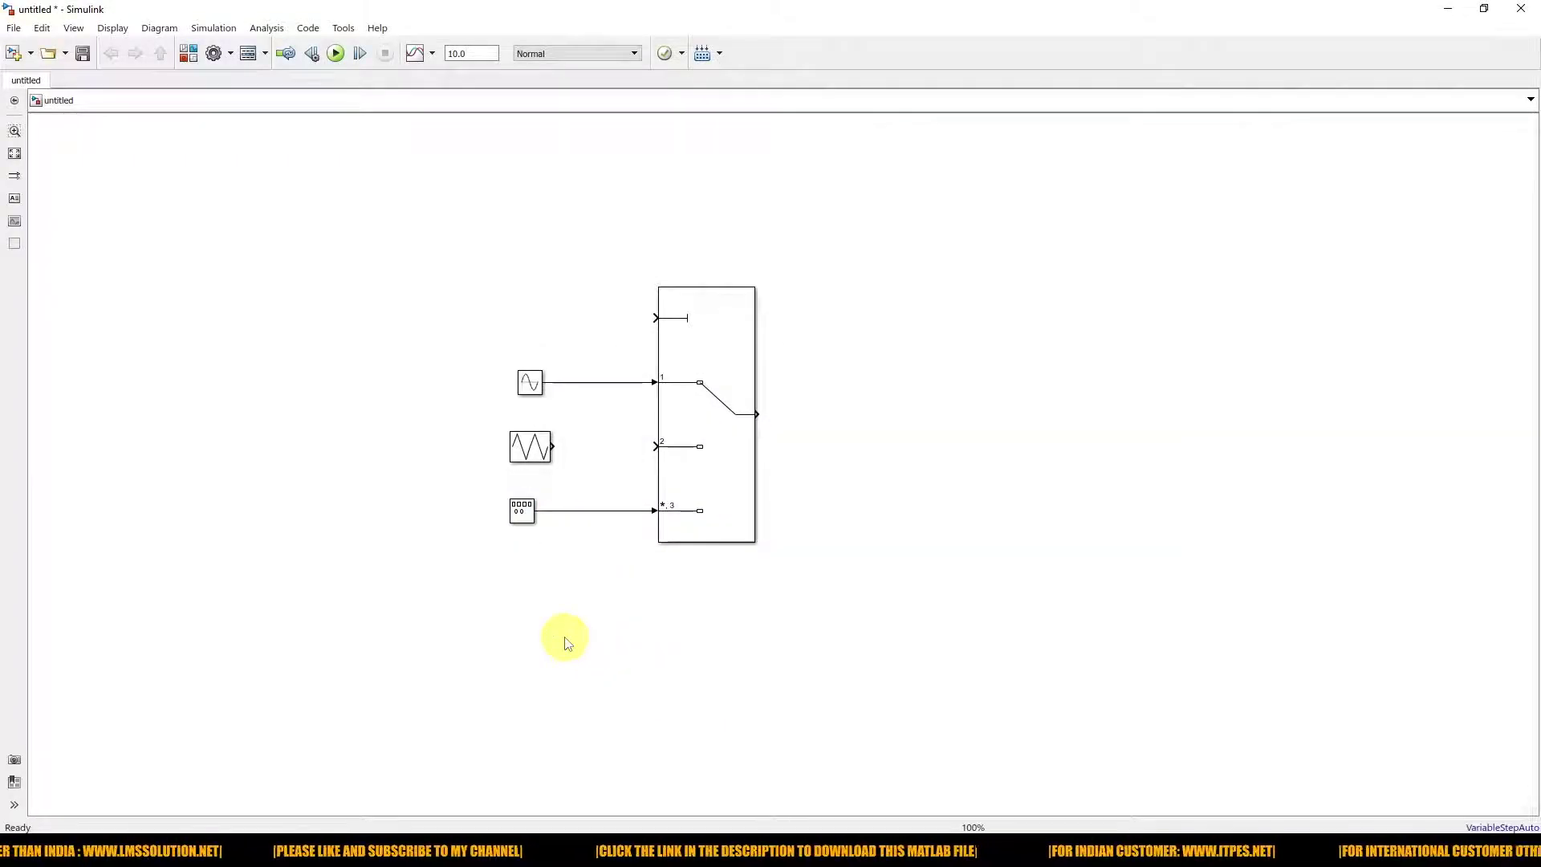
- Connect the Triangle Generator to data port 2 of the Multiport Switch and align the Signal Generator with the sources above it
left_click_drag(552, 447, 661, 448)
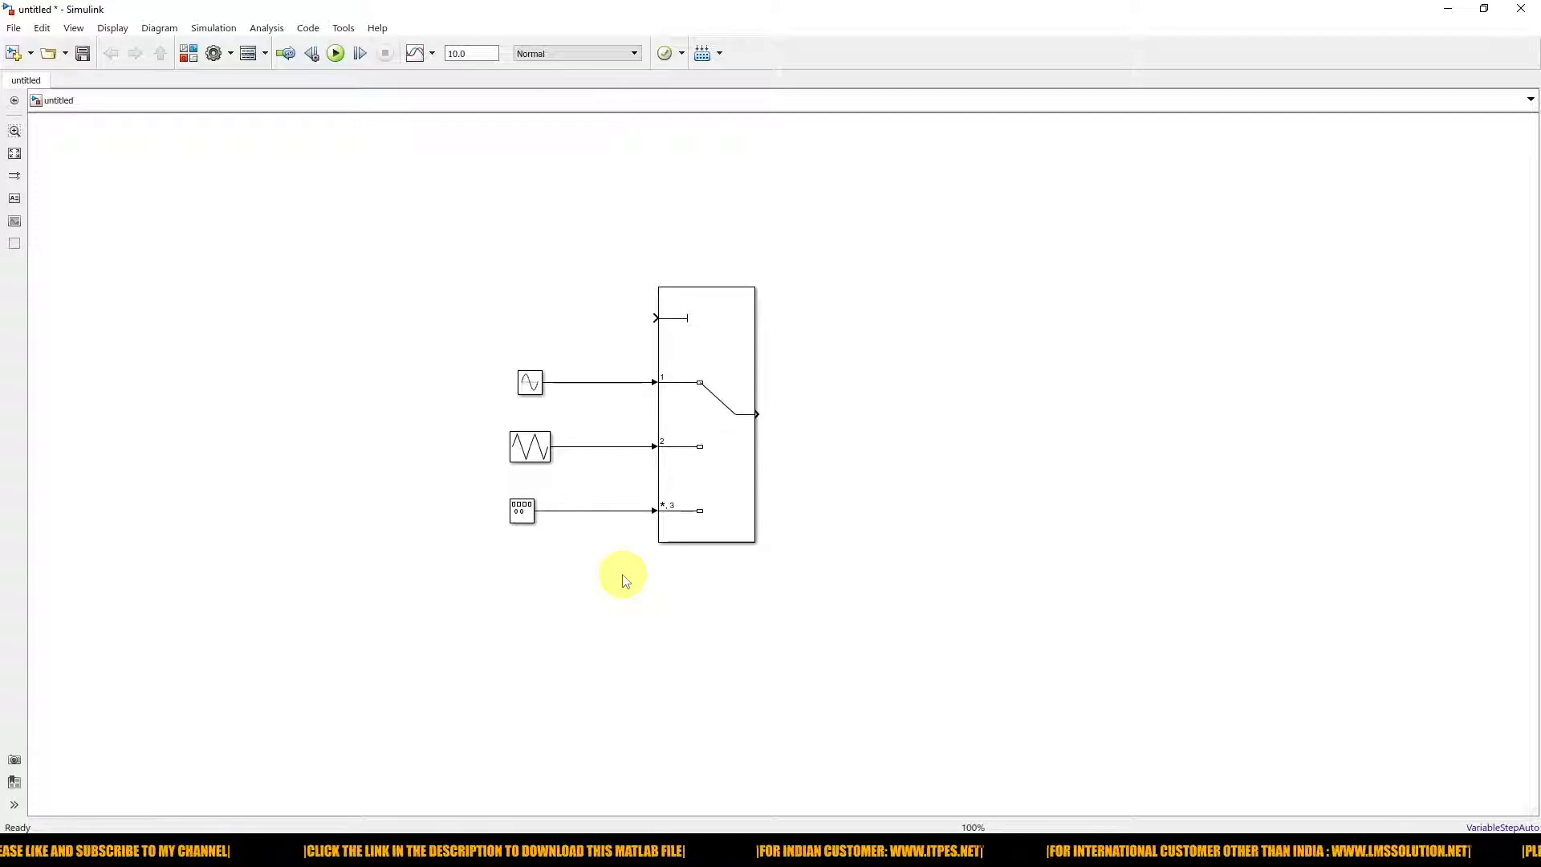
left_click_drag(523, 512, 534, 516)
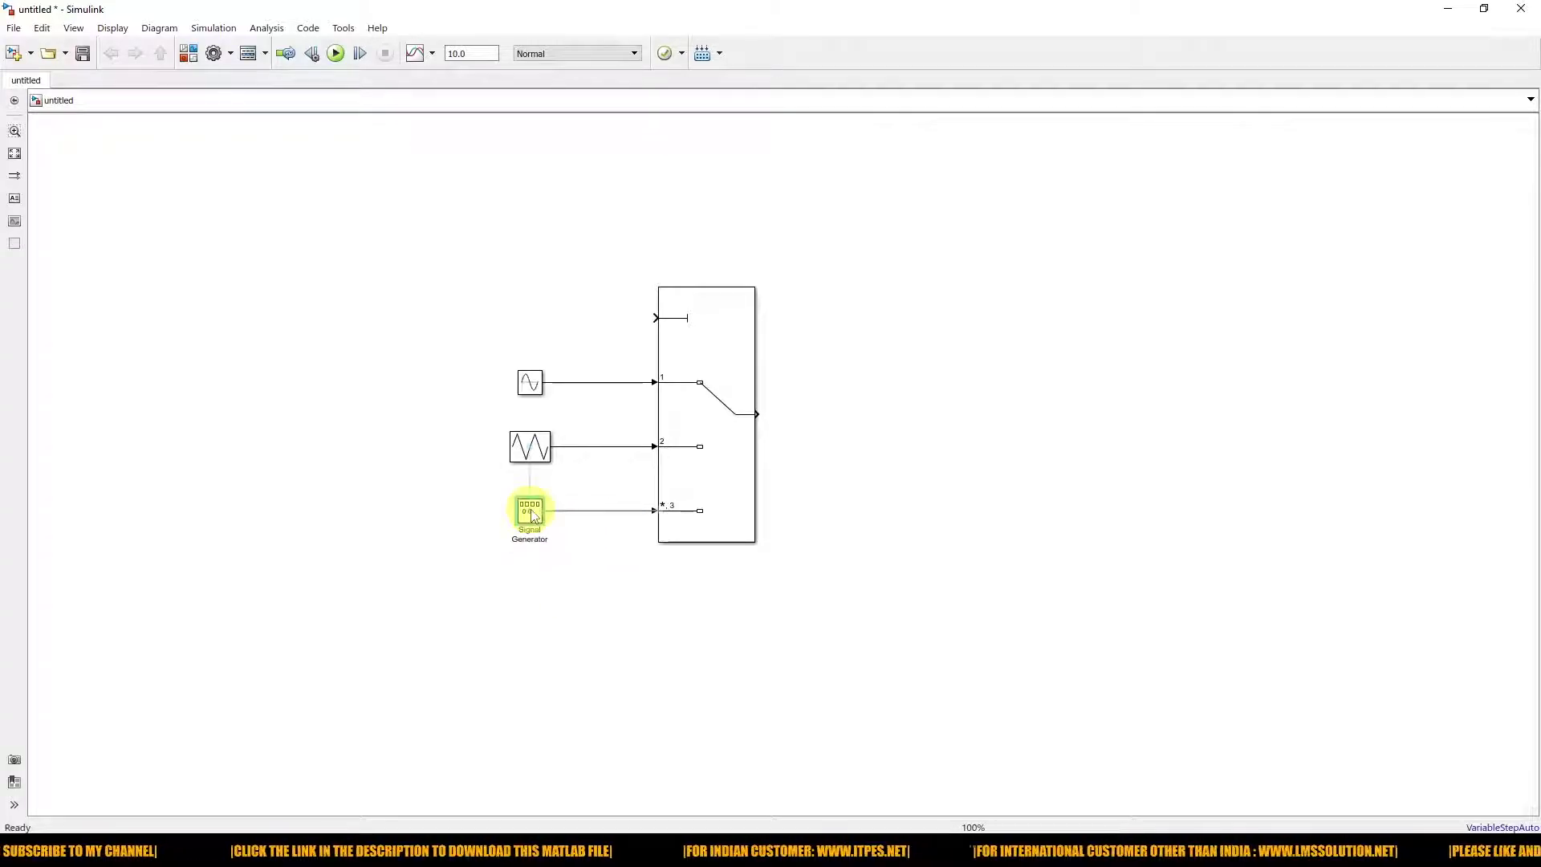
- Add a Repeating Sequence Stair block from Simulink/Sources above the Sine Wave and connect it to the Multiport Switch's control port
left_click(189, 54)
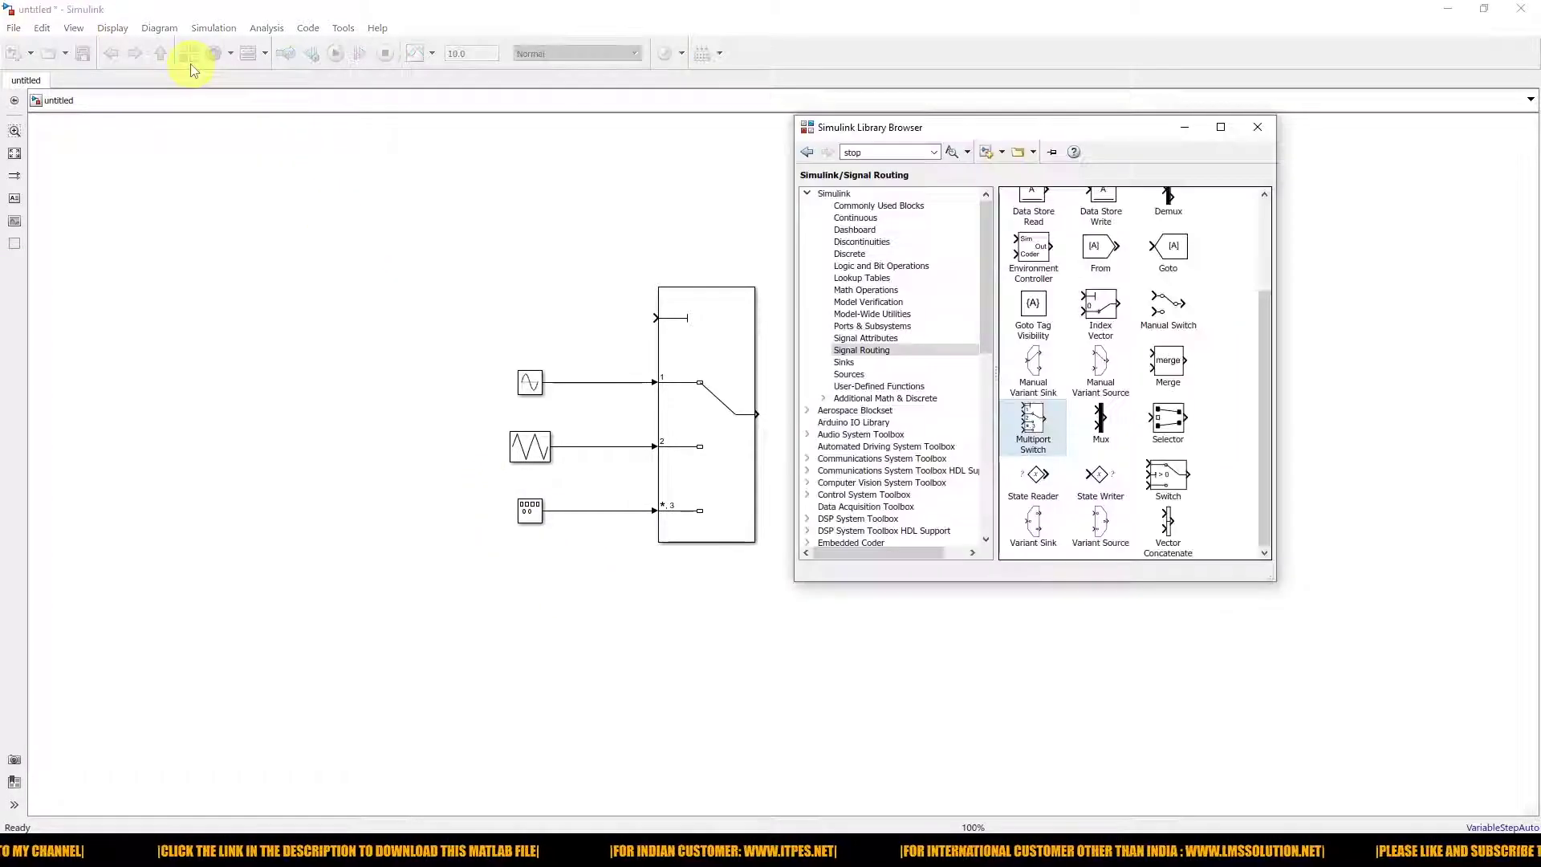
left_click(849, 375)
scroll(1123, 373, "down", 5)
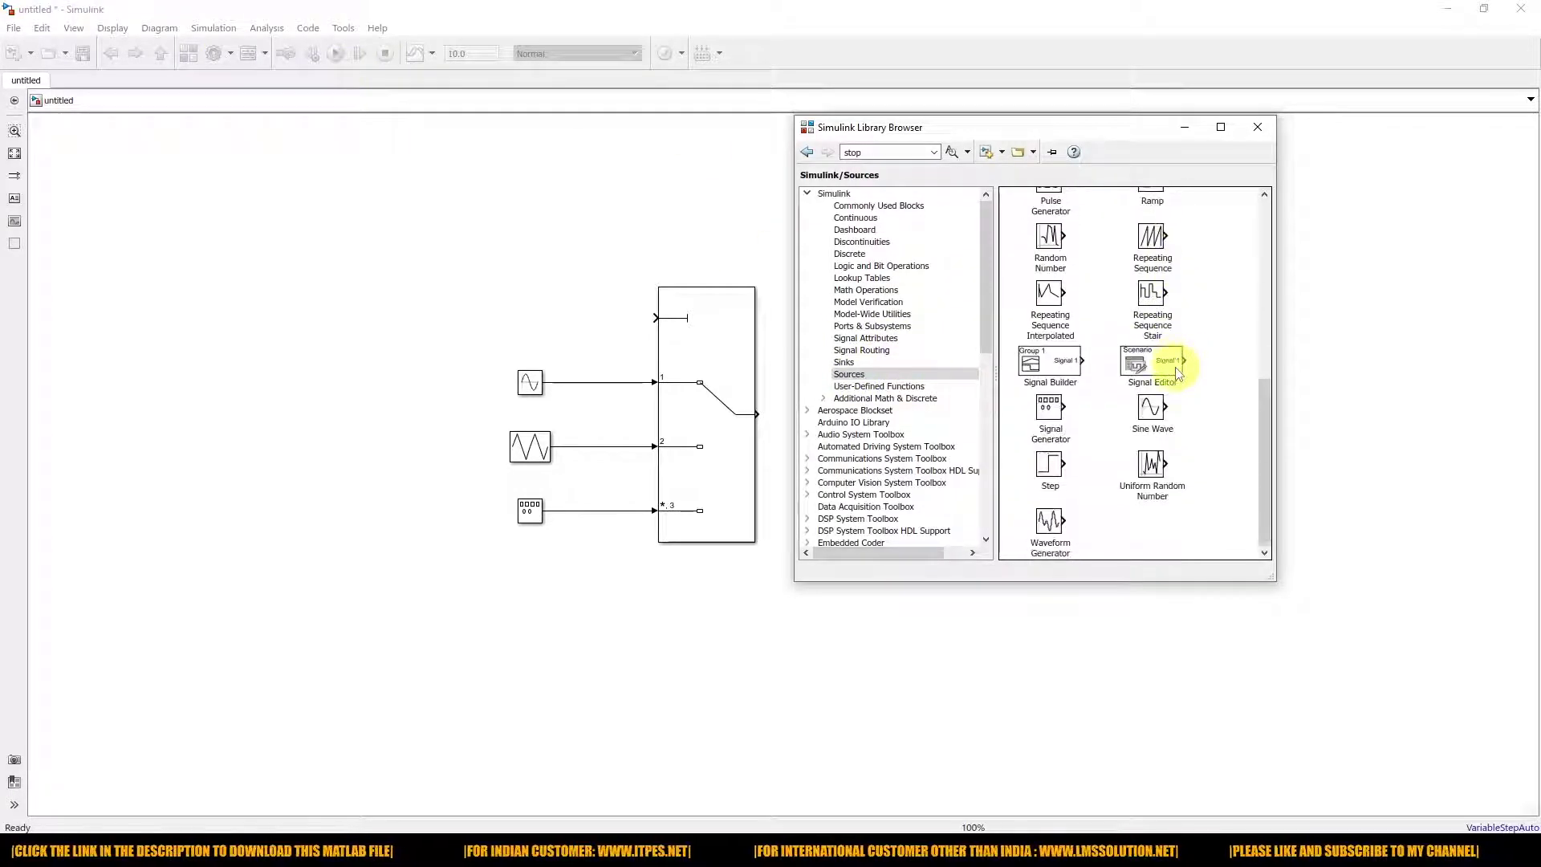
mouse_move(1155, 309)
left_mouse_down()
mouse_move(544, 273)
mouse_move(528, 290)
mouse_move(656, 318)
left_mouse_up()
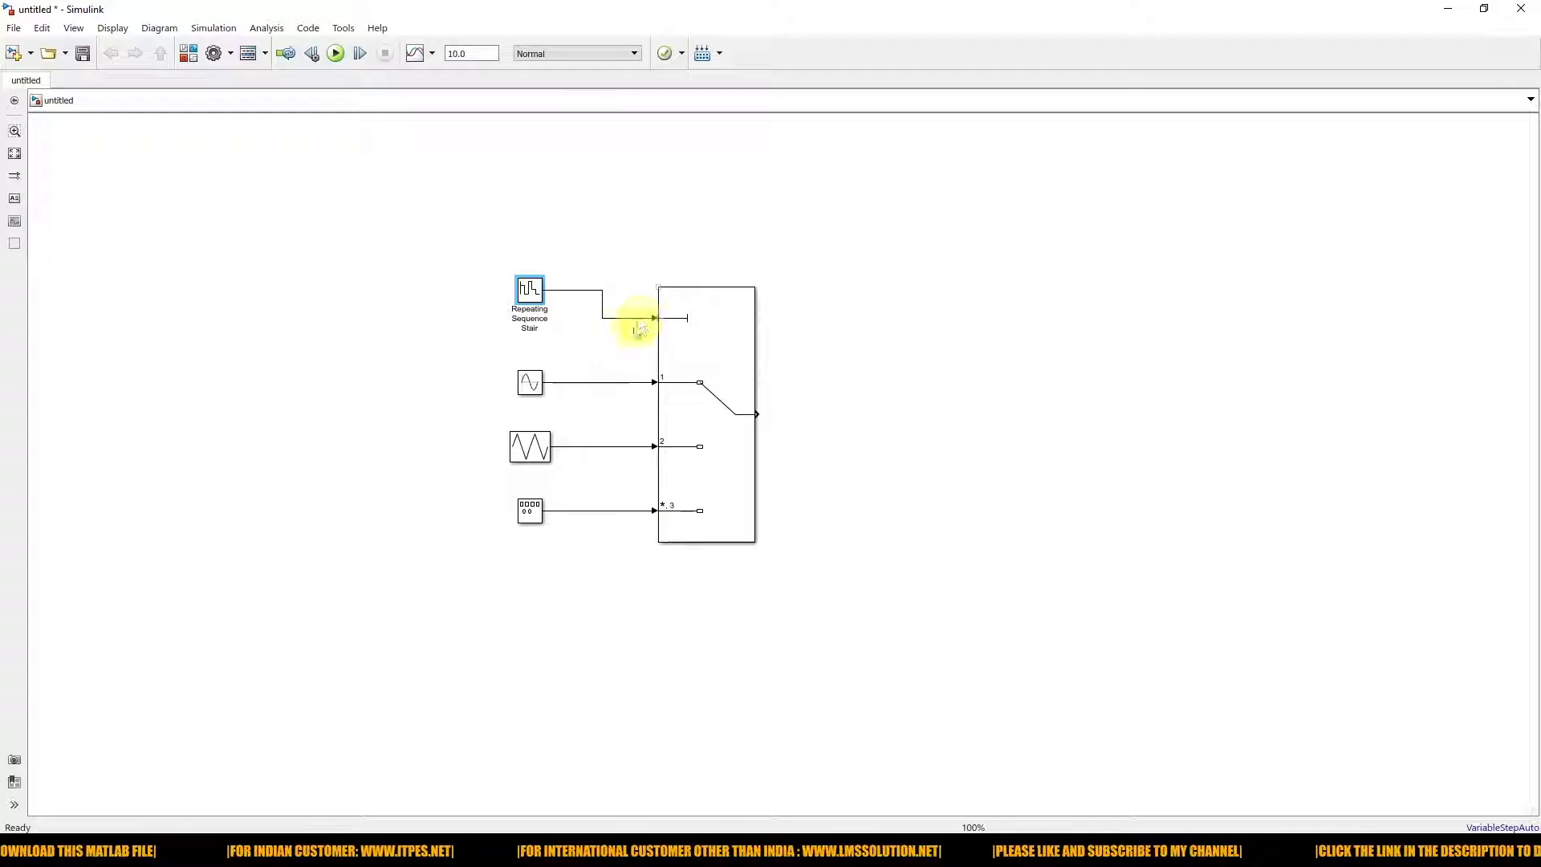
- Set the Repeating Sequence Stair block's vector of output values to [1 2 3 3 2 1].'
double_click(529, 291)
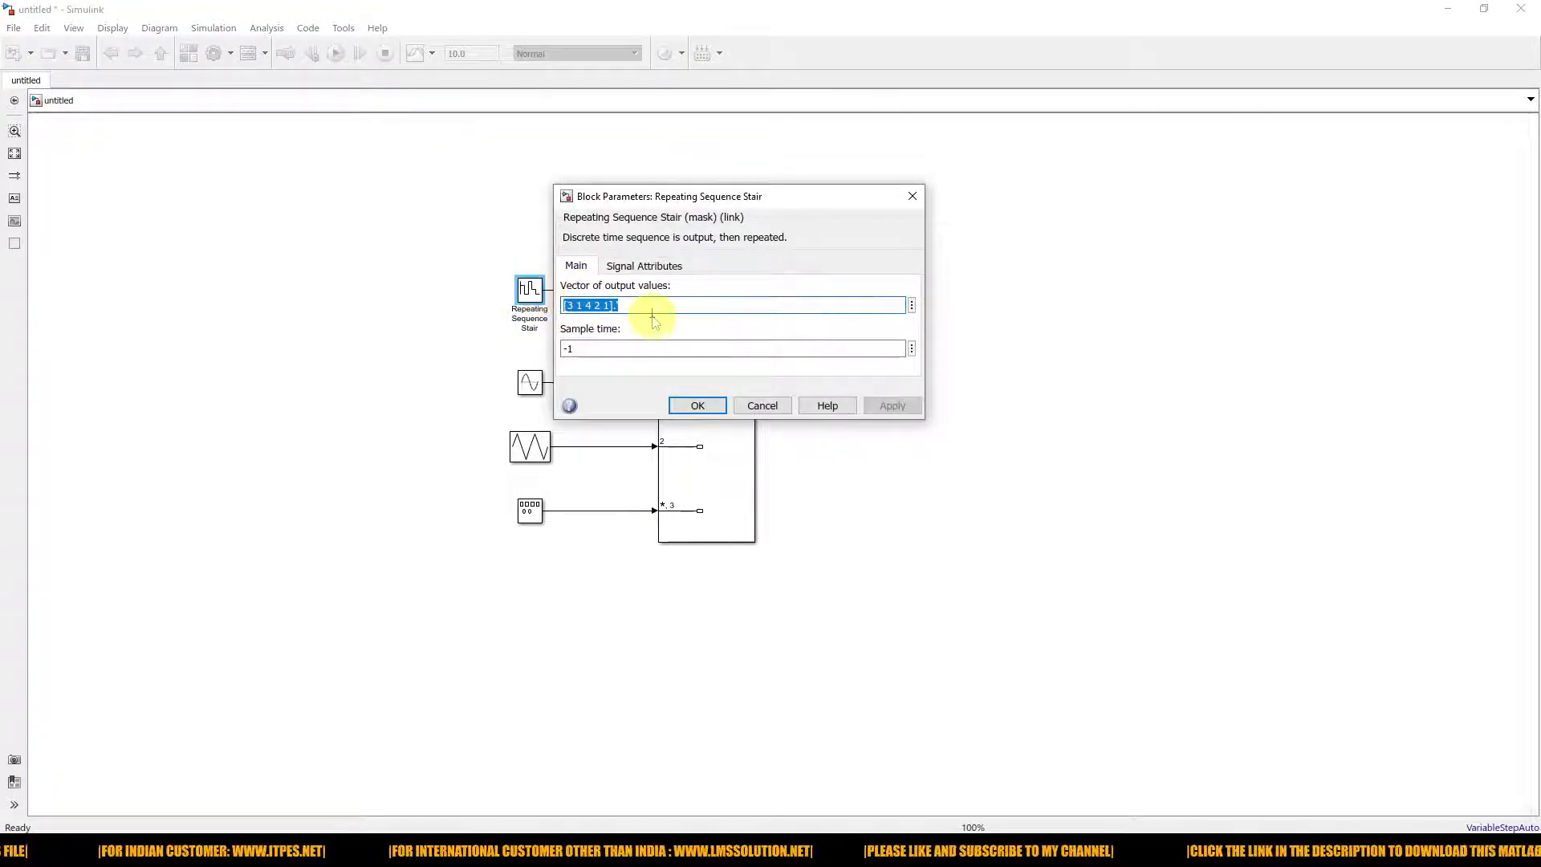
left_click(600, 308)
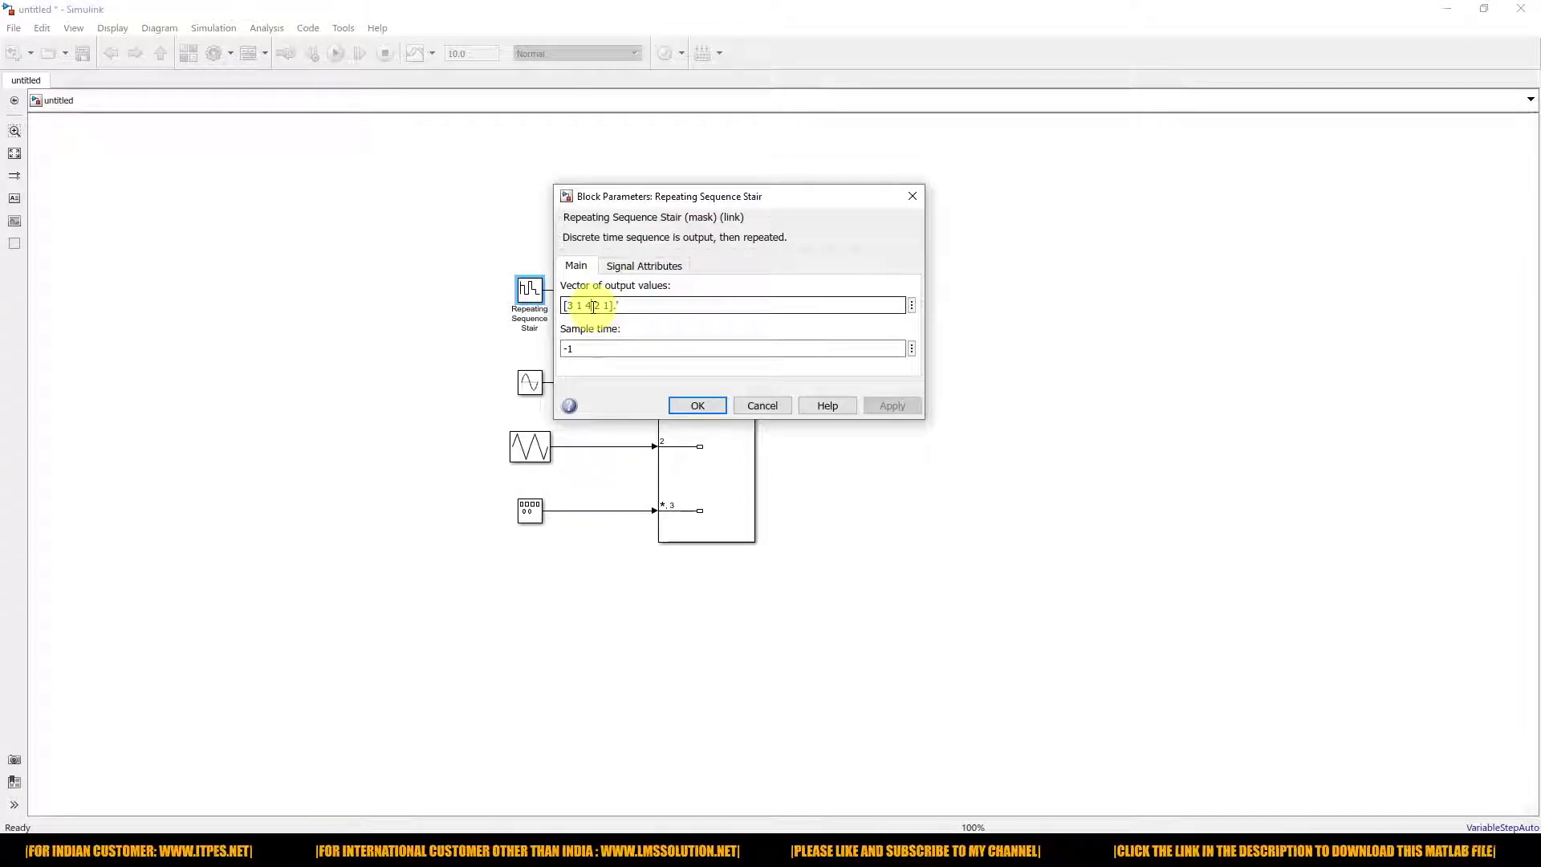
key("BackSpace")
key("BackSpace")
key("BackSpace")
key("BackSpace")
key("BackSpace")
key("BackSpace")
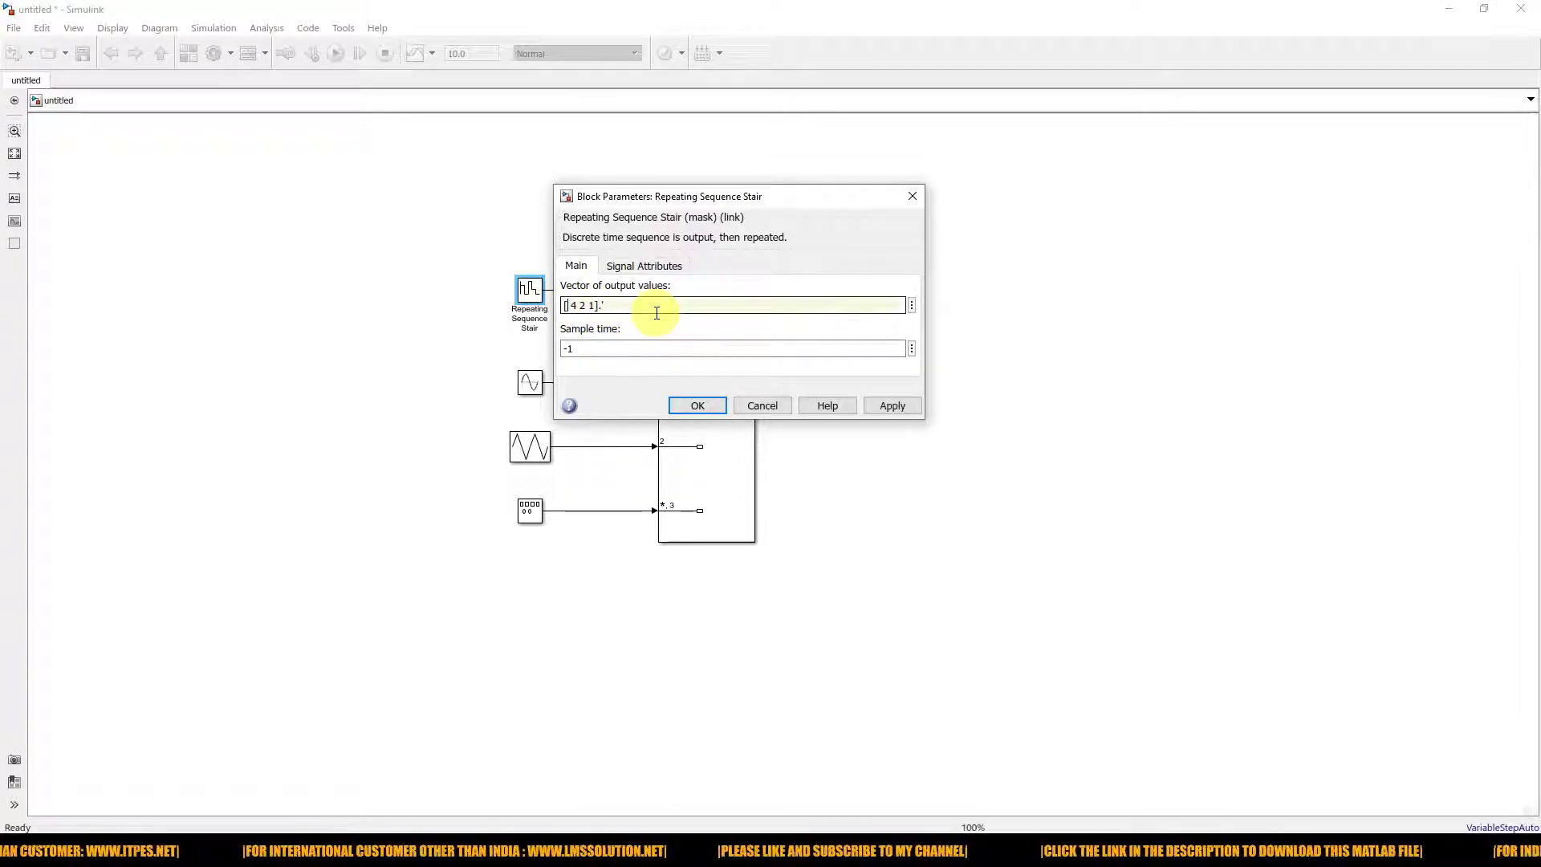
type("2")
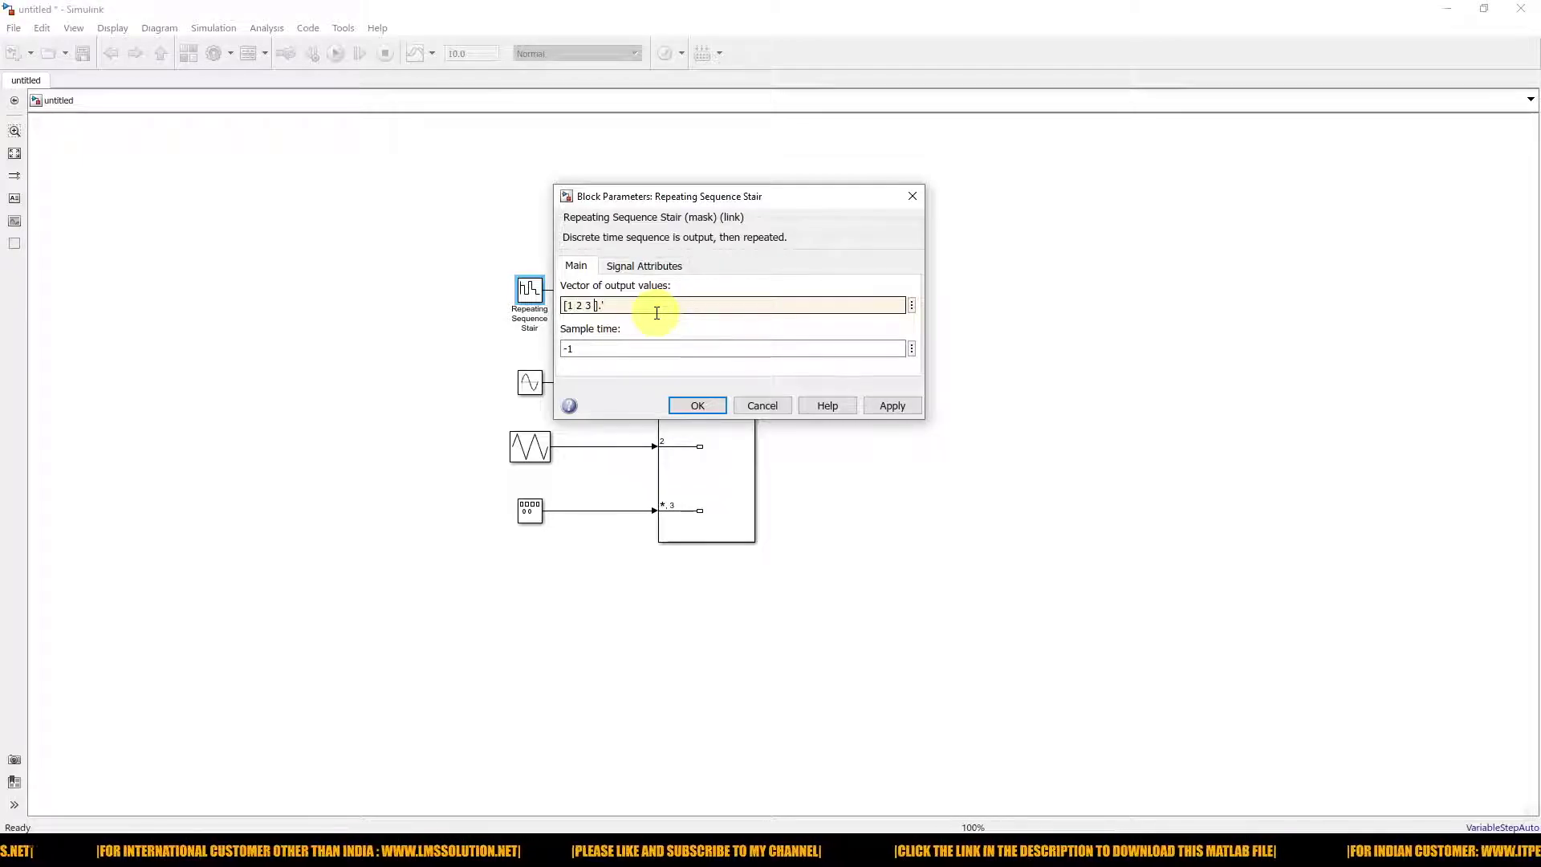
type(" 3 3")
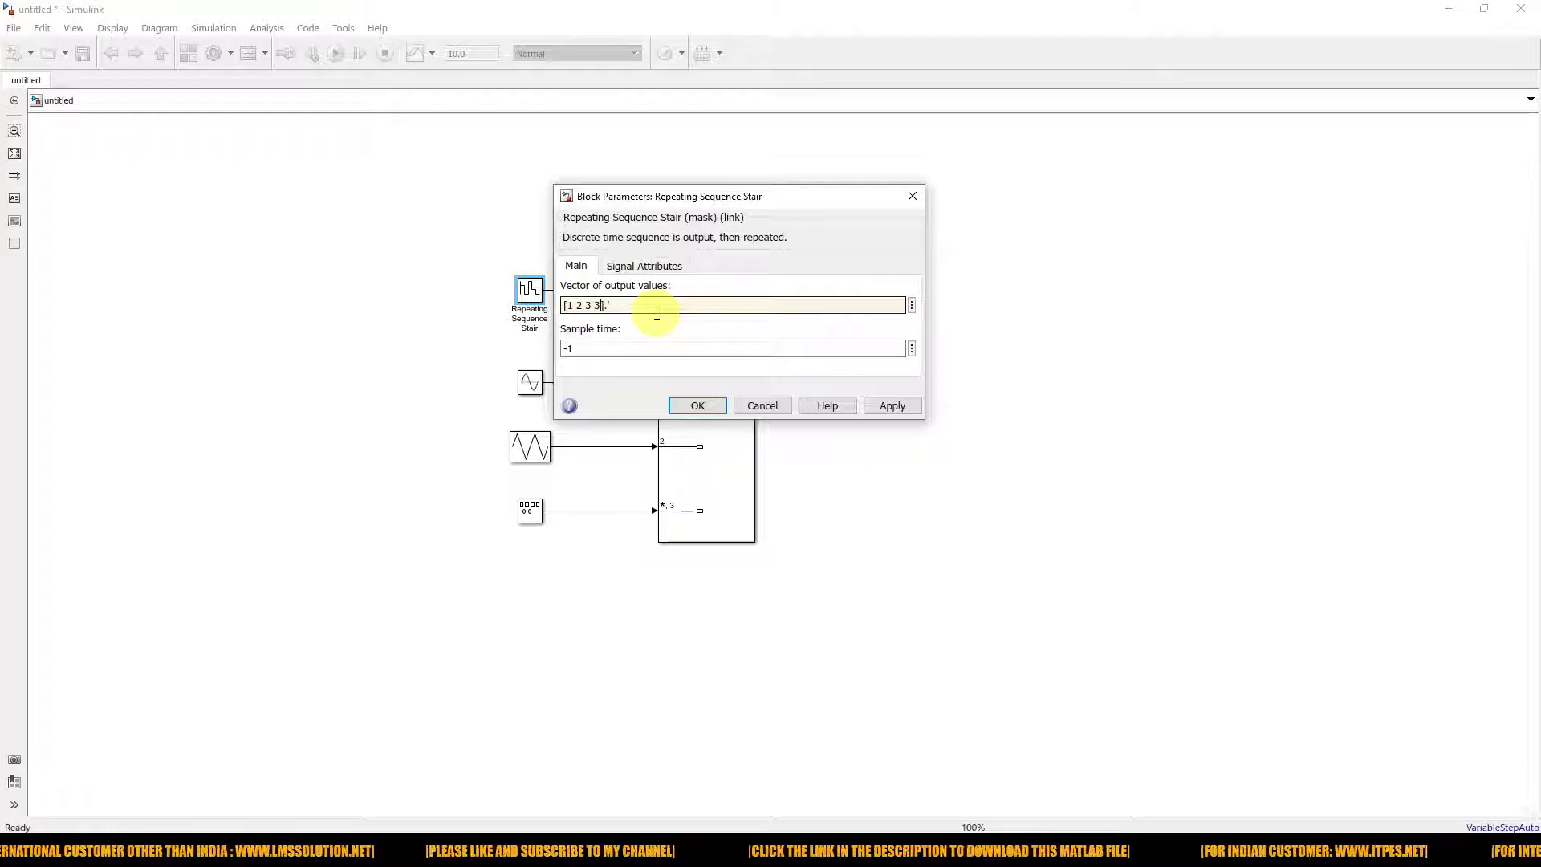
type(" 2 1")
- Set the Repeating Sequence Stair block's sample time to 2 and apply the block parameters
double_click(614, 349)
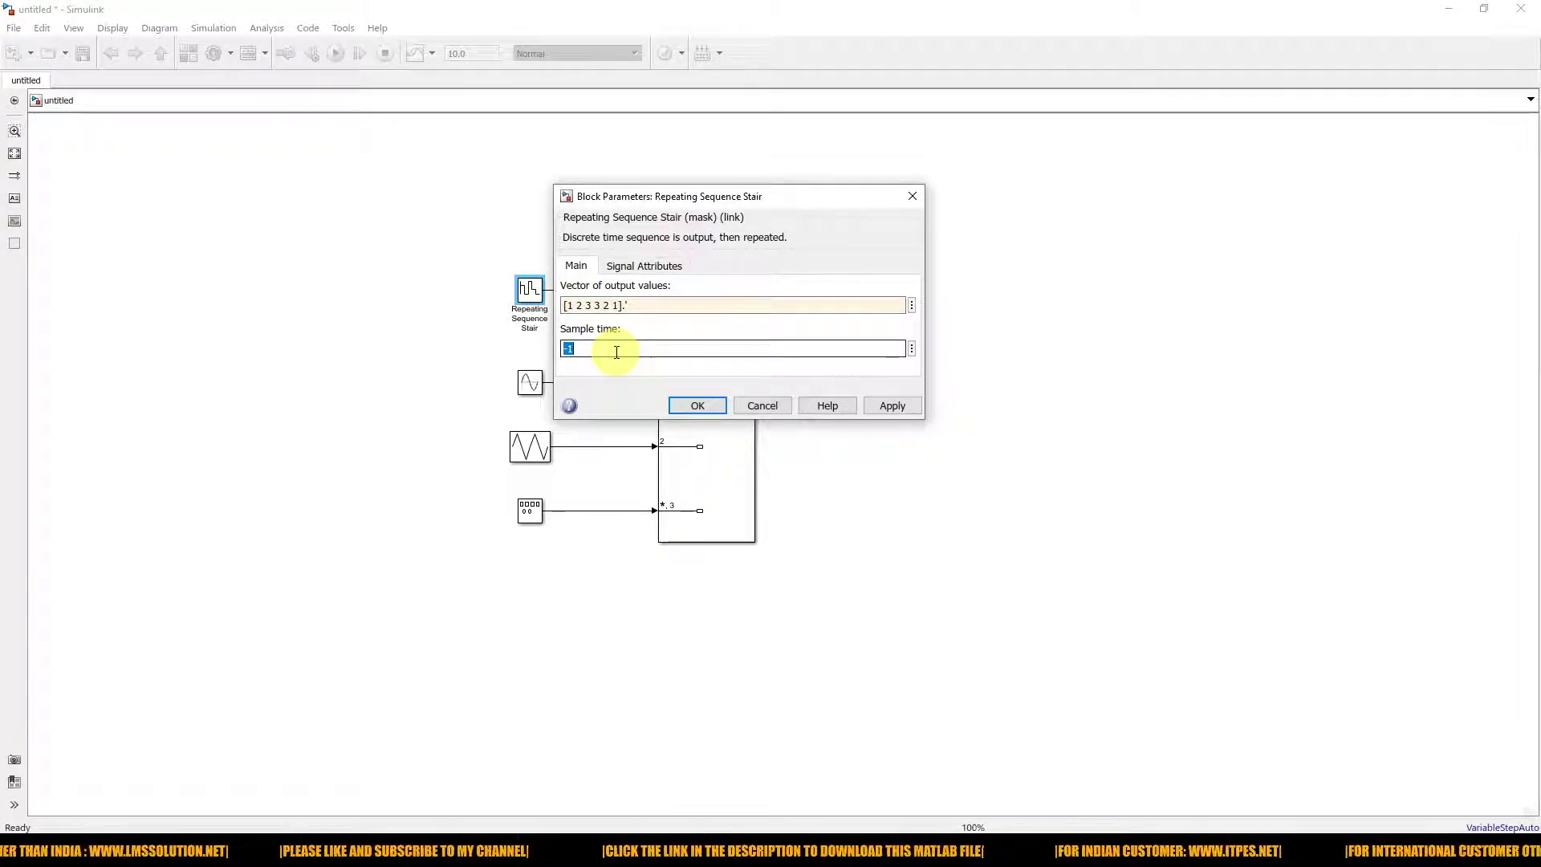
type("2")
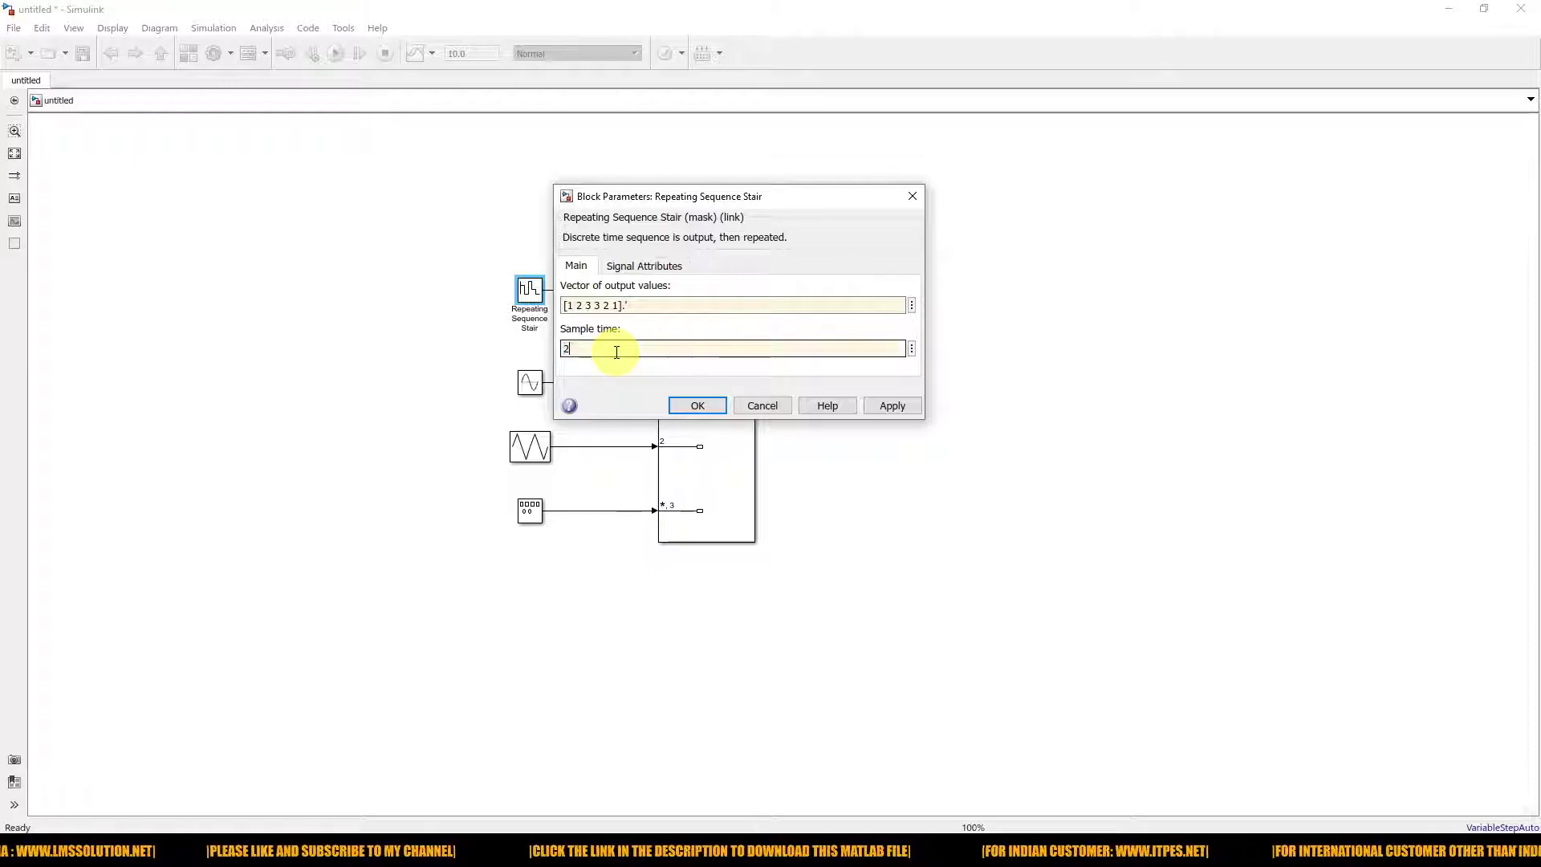
left_click(883, 407)
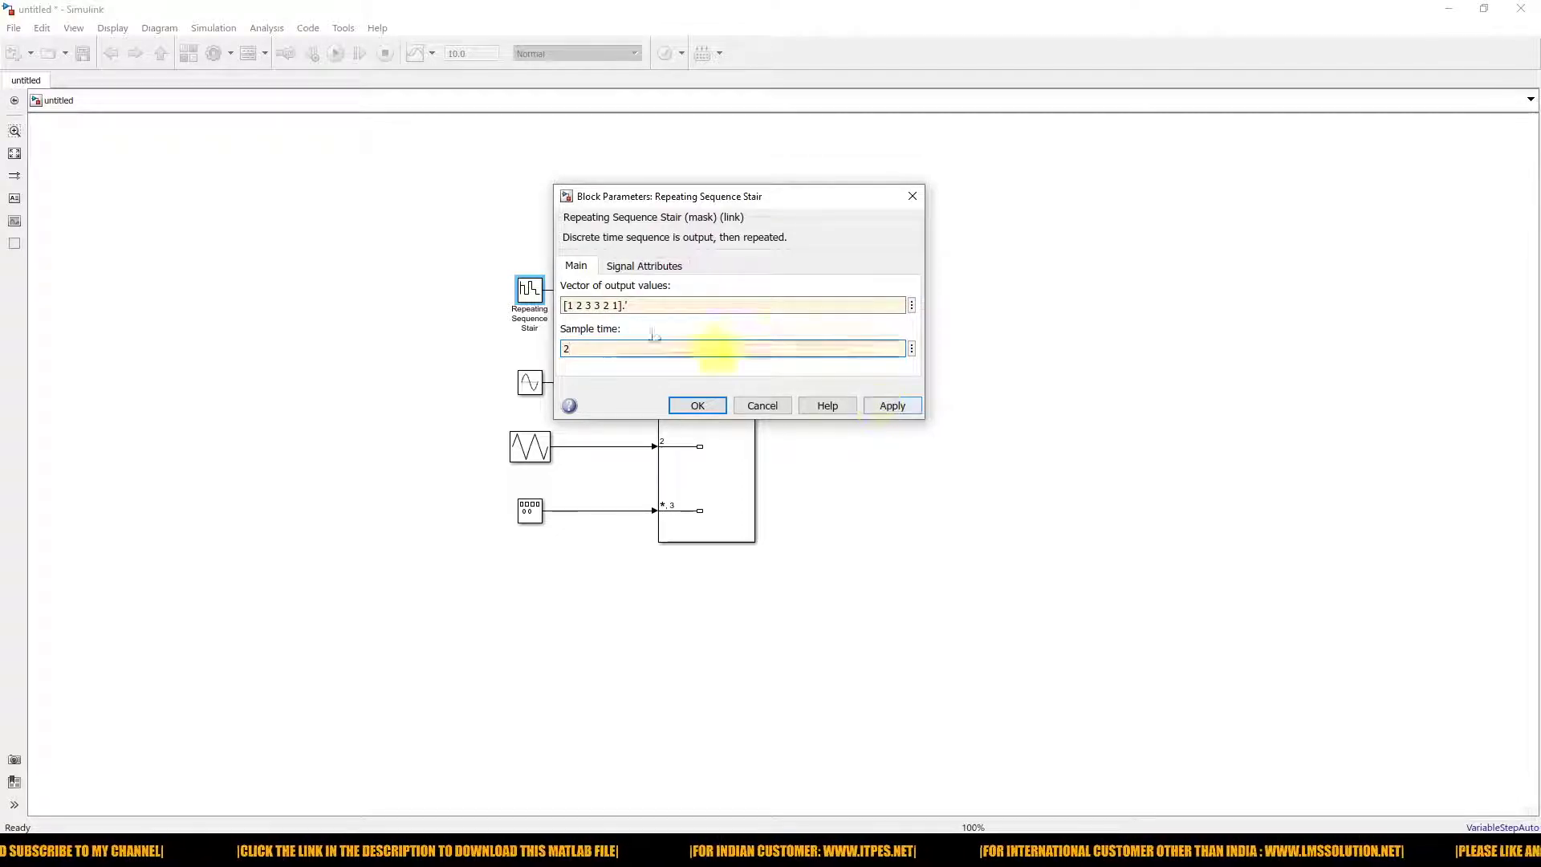
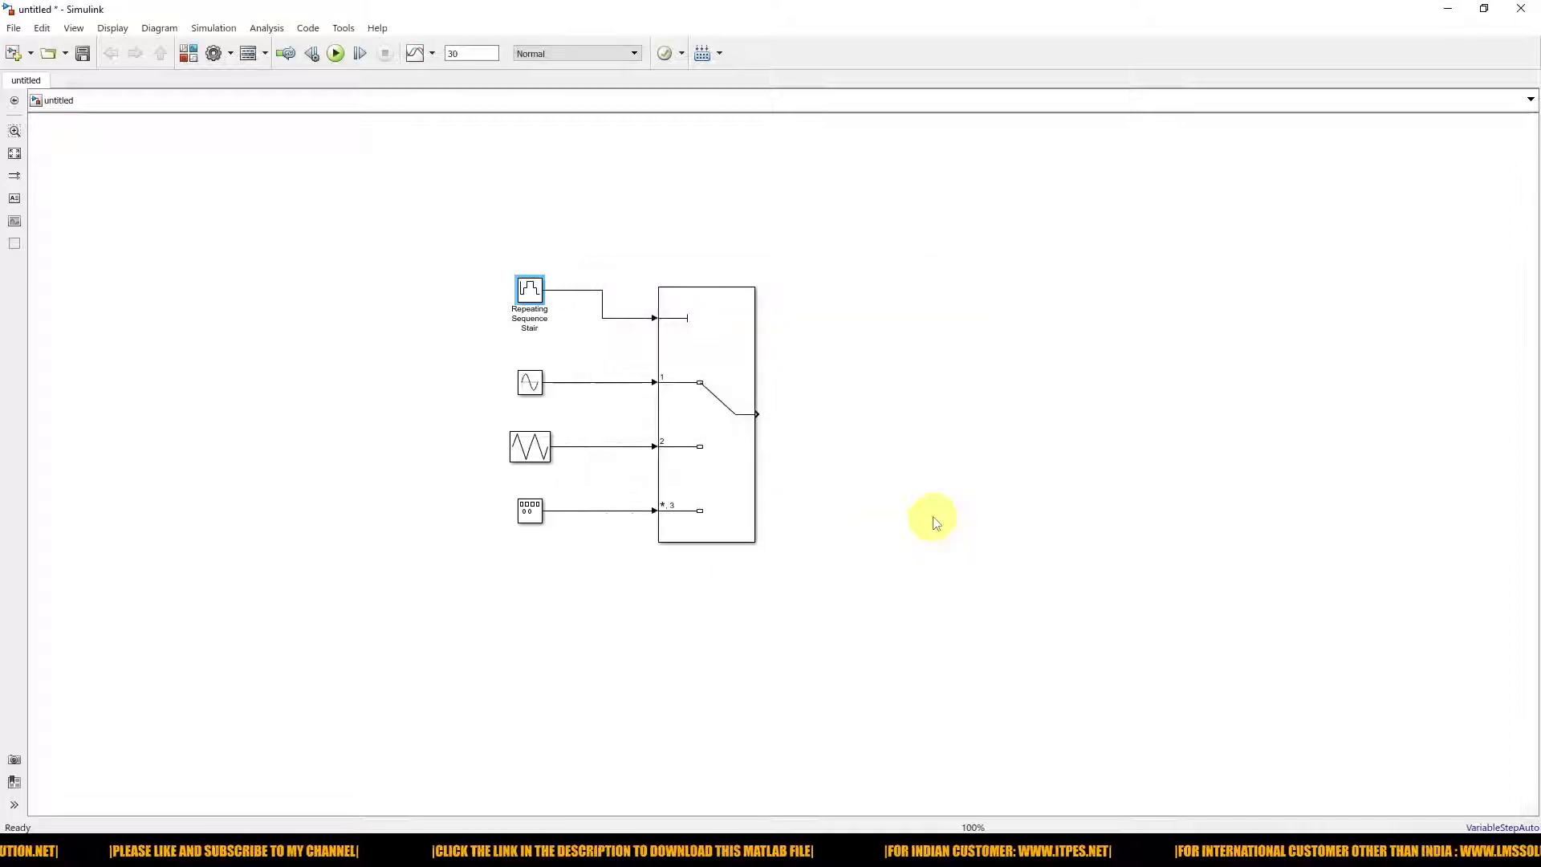
- Add a Scope block from Simulink/Sinks in the empty canvas area beyond the Multiport Switch's output
double_click(923, 489)
type("scope")
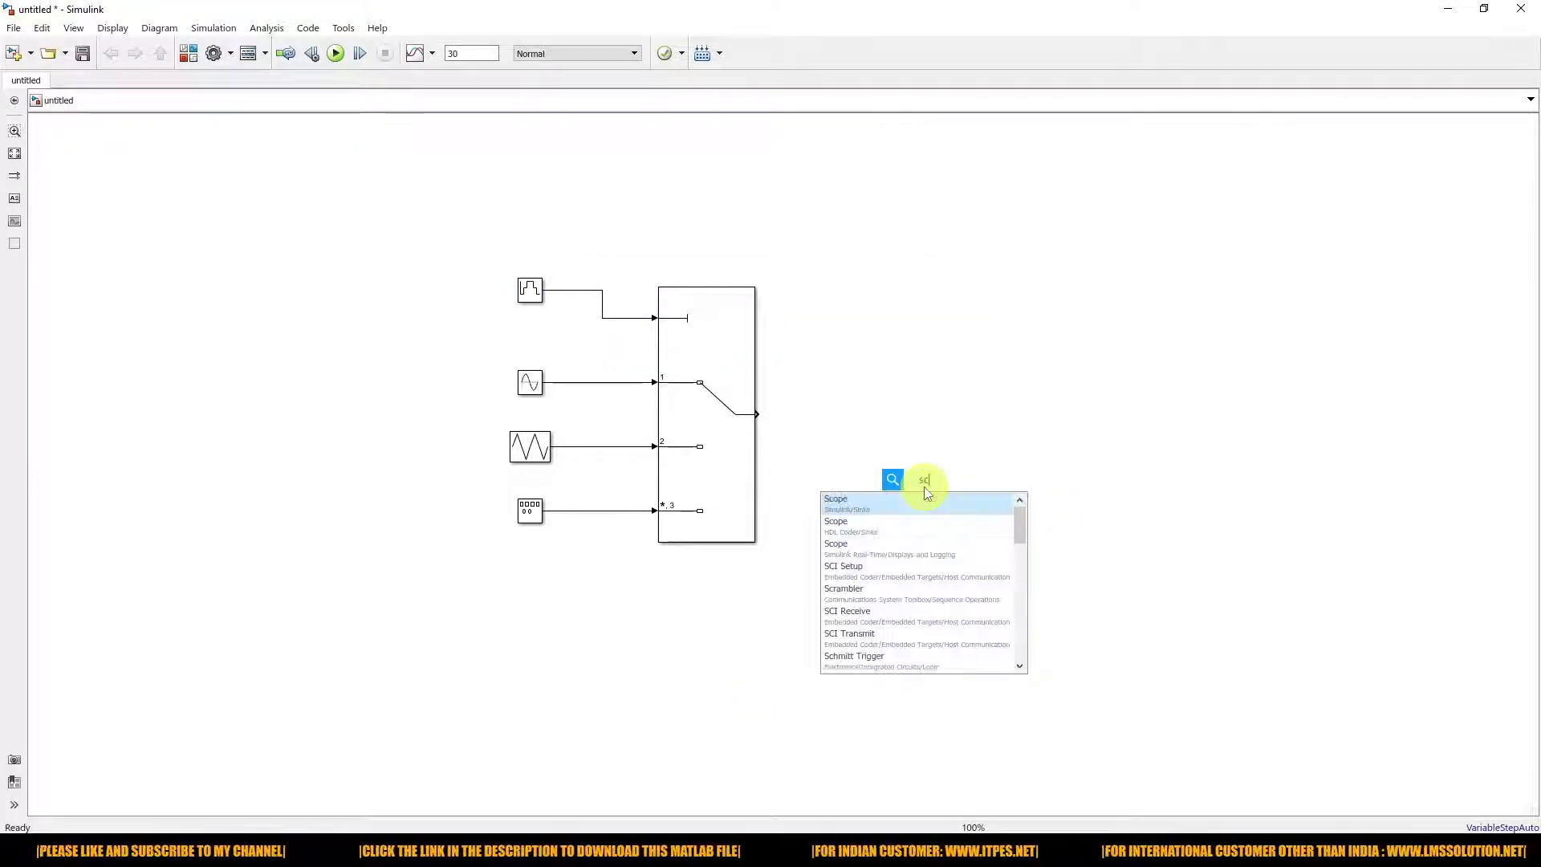
left_click(913, 503)
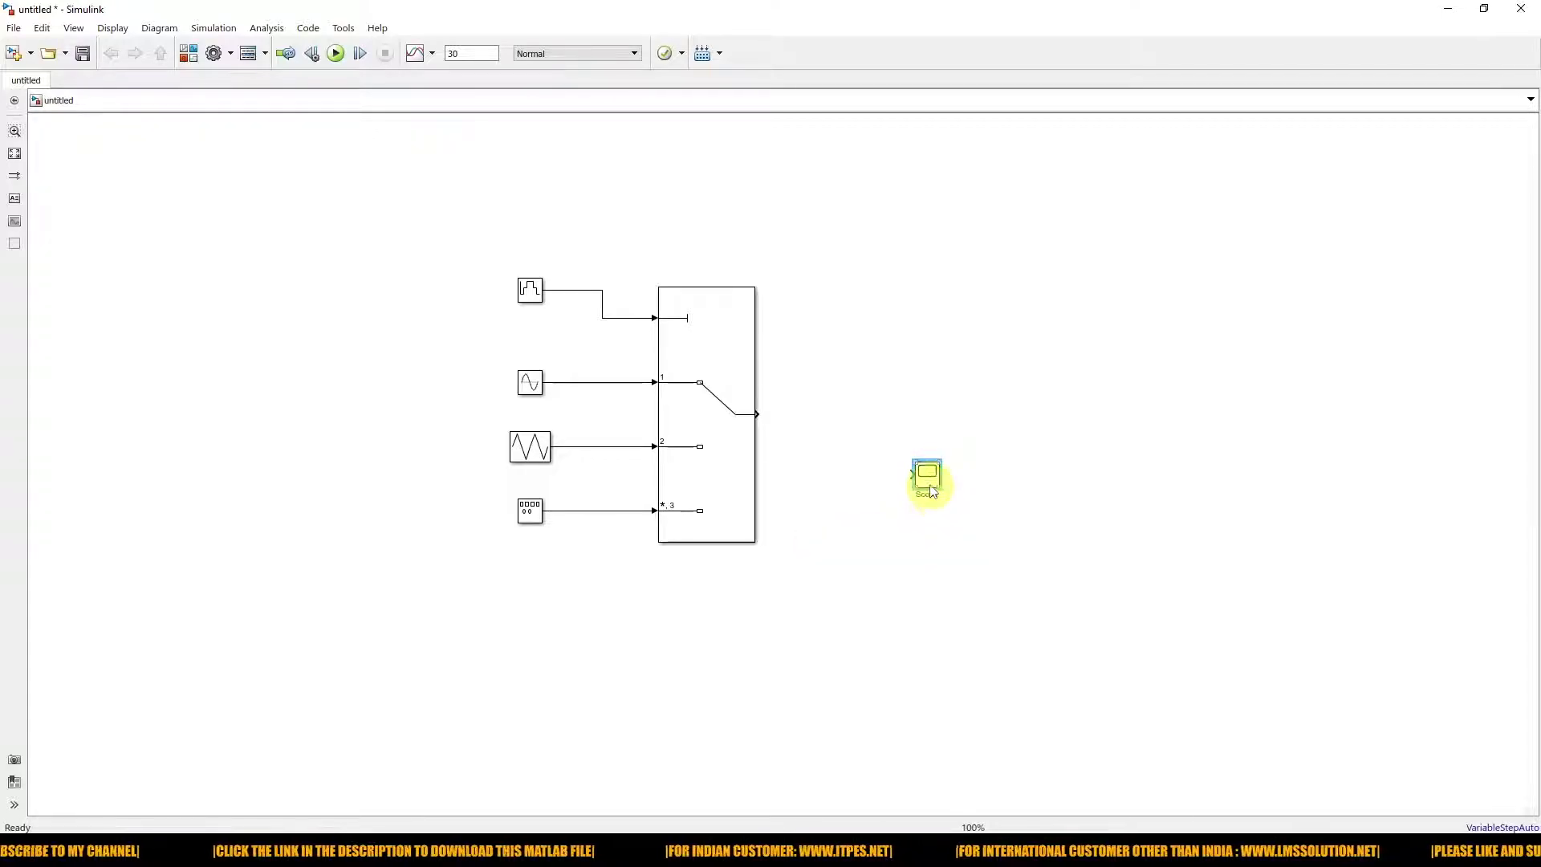
- Give the Scope 2 input ports and lay out its displays as two rows in one column
double_click(928, 479)
left_click_drag(601, 206, 790, 211)
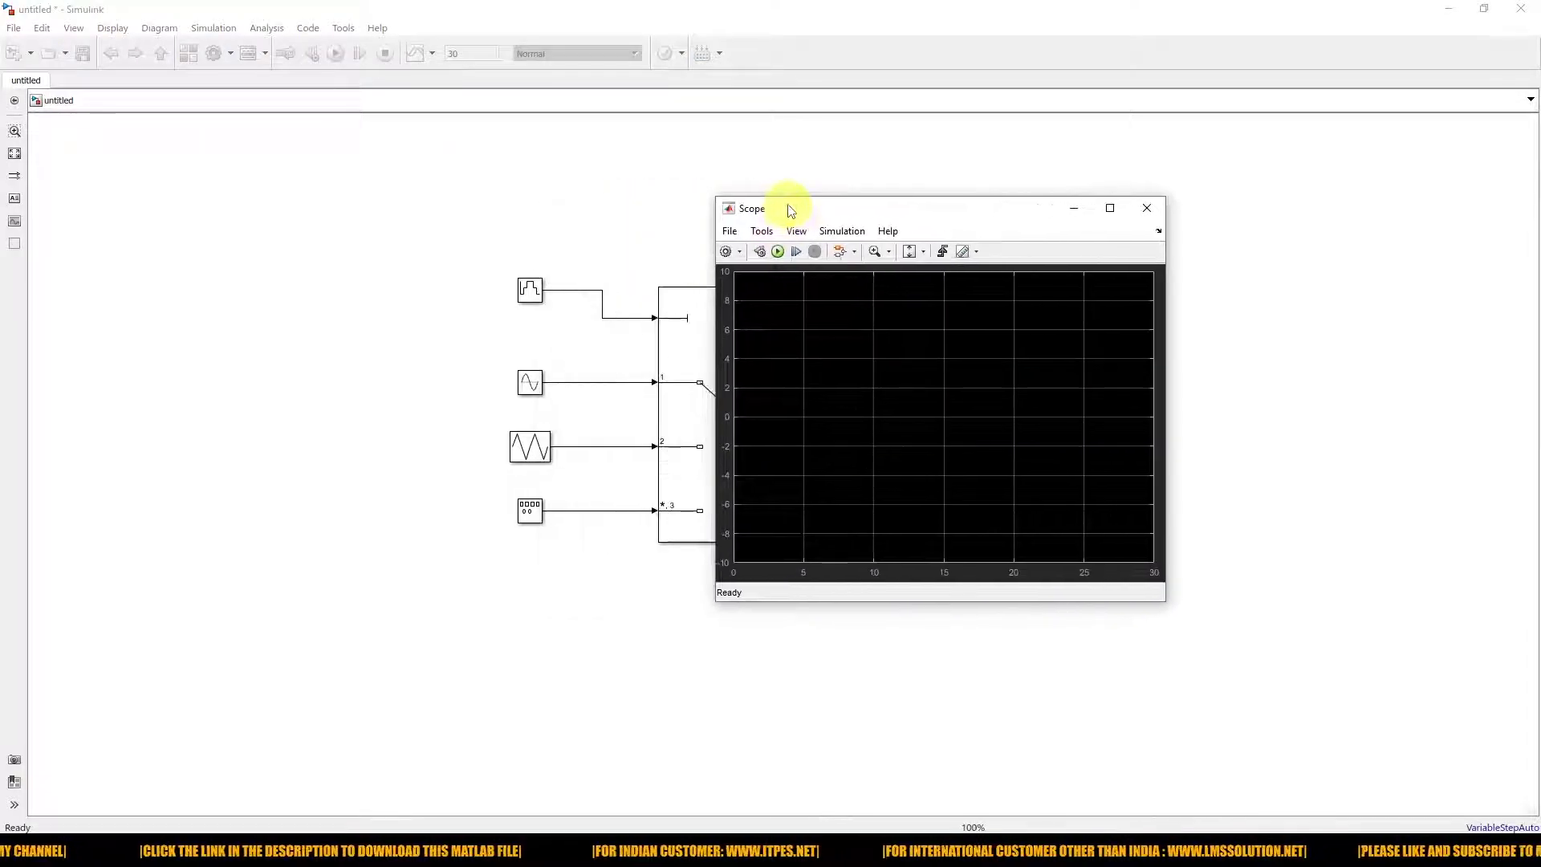
left_click(797, 232)
left_click(823, 266)
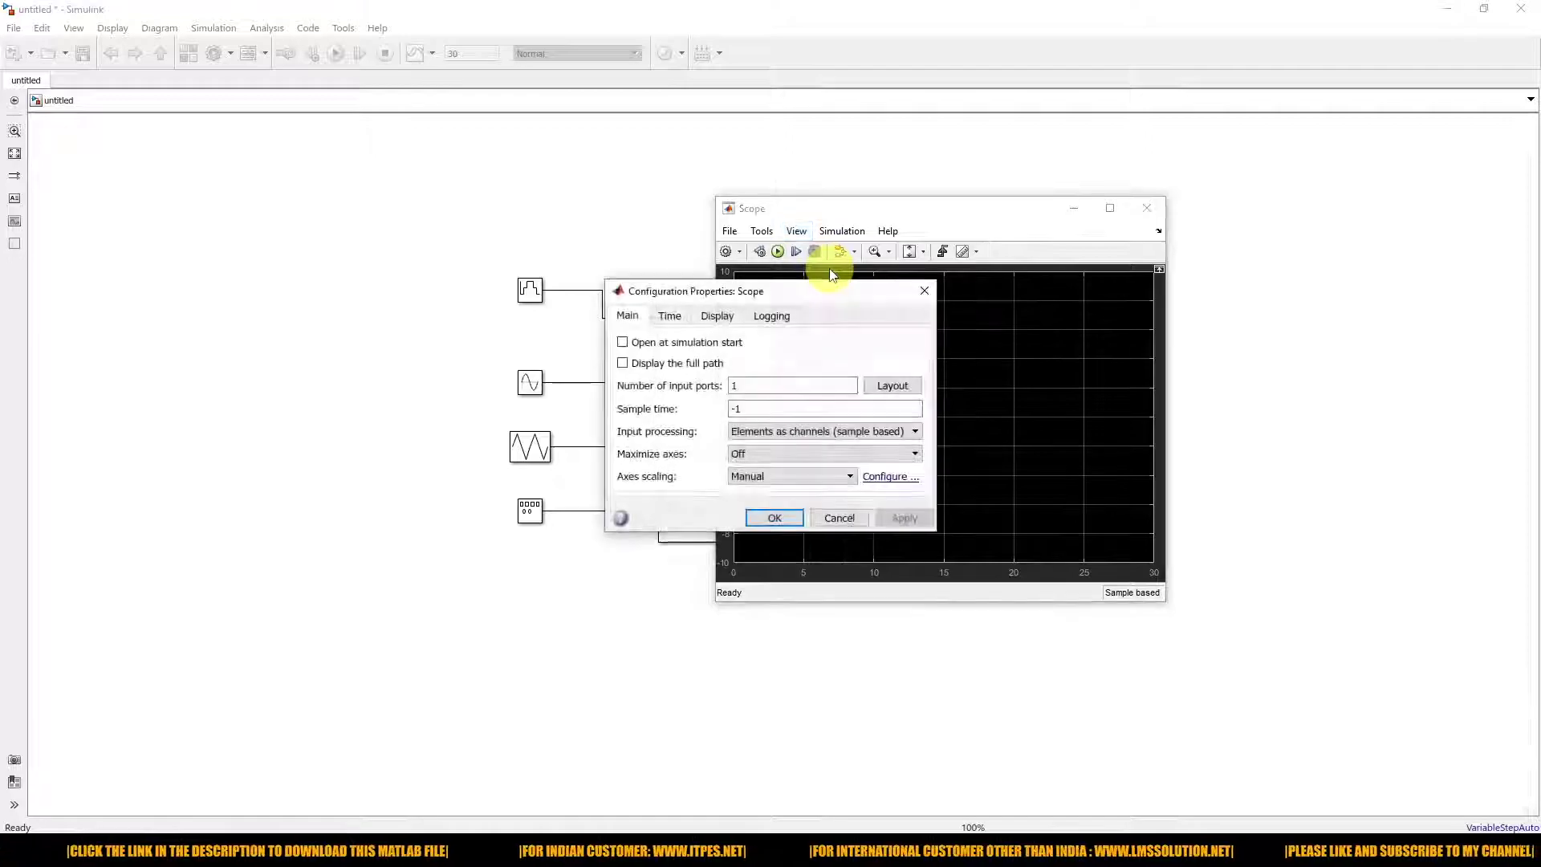
double_click(739, 385)
type("2")
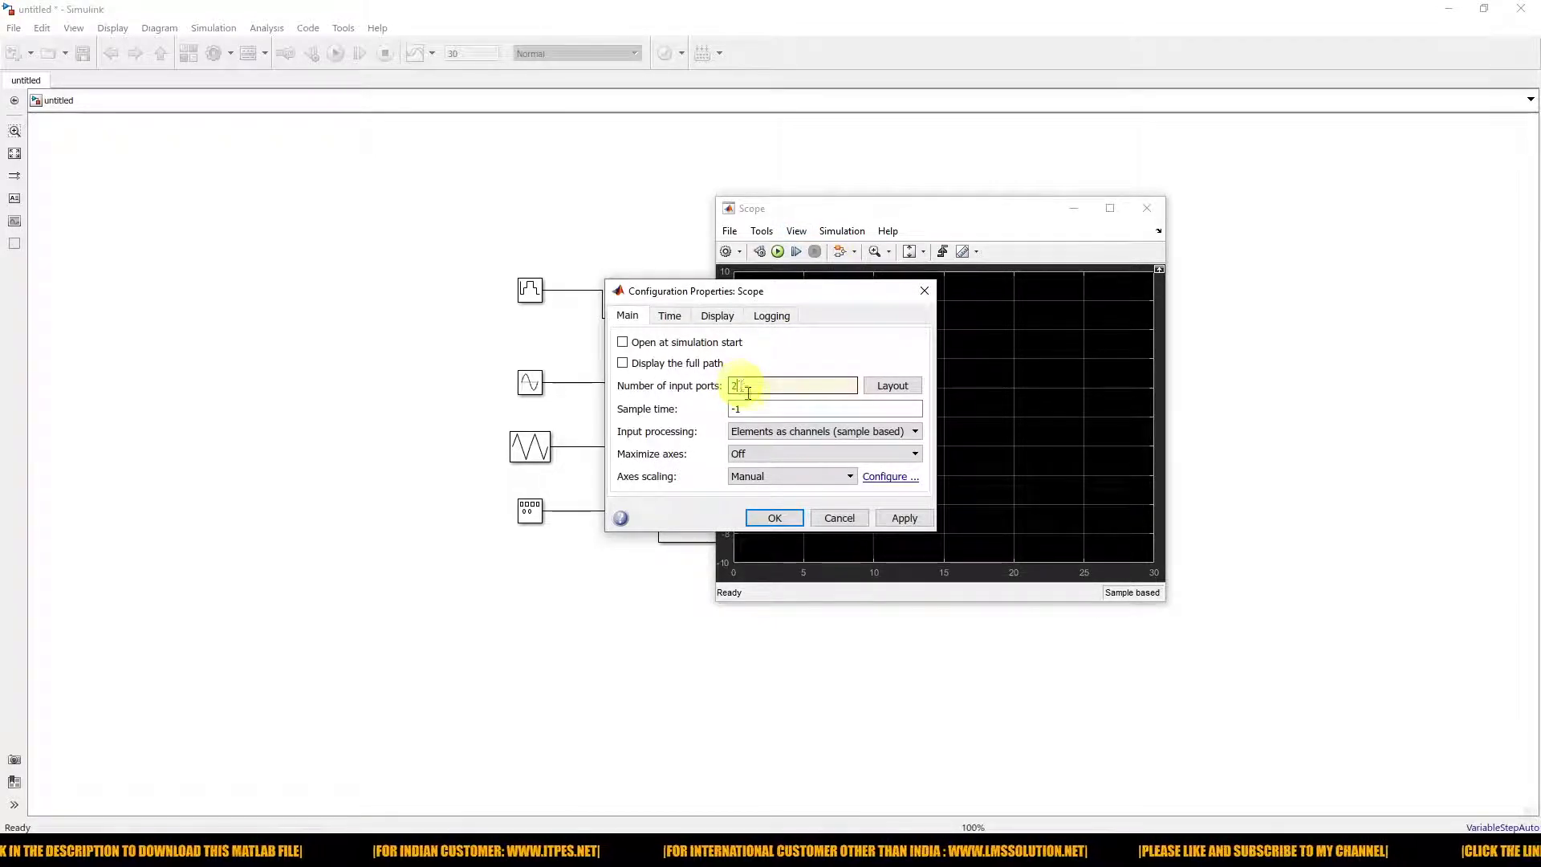
left_click(898, 519)
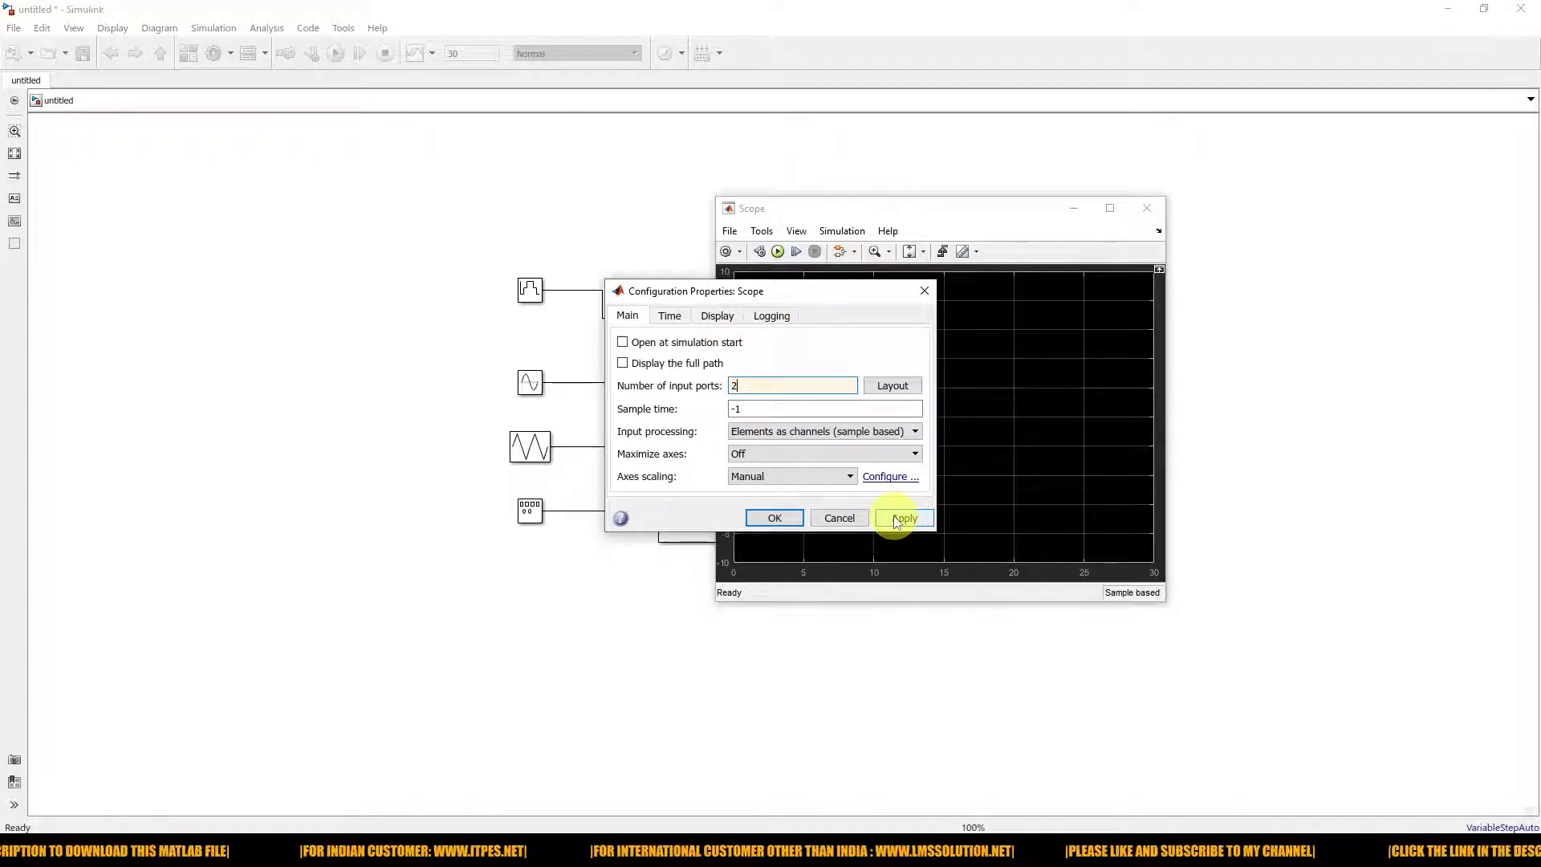
left_click(891, 386)
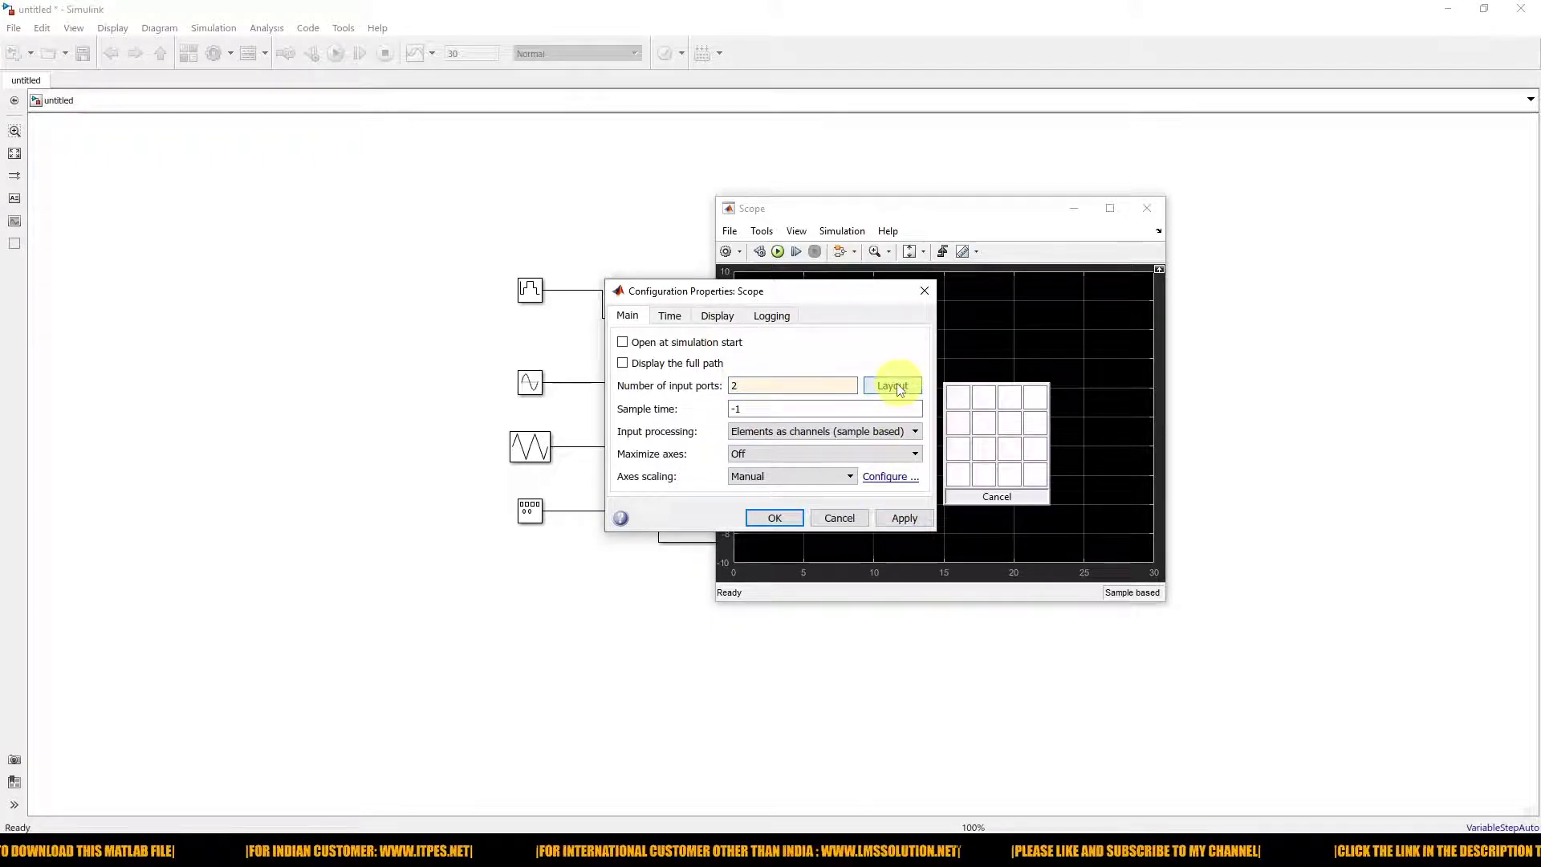
left_click(960, 425)
left_click(901, 517)
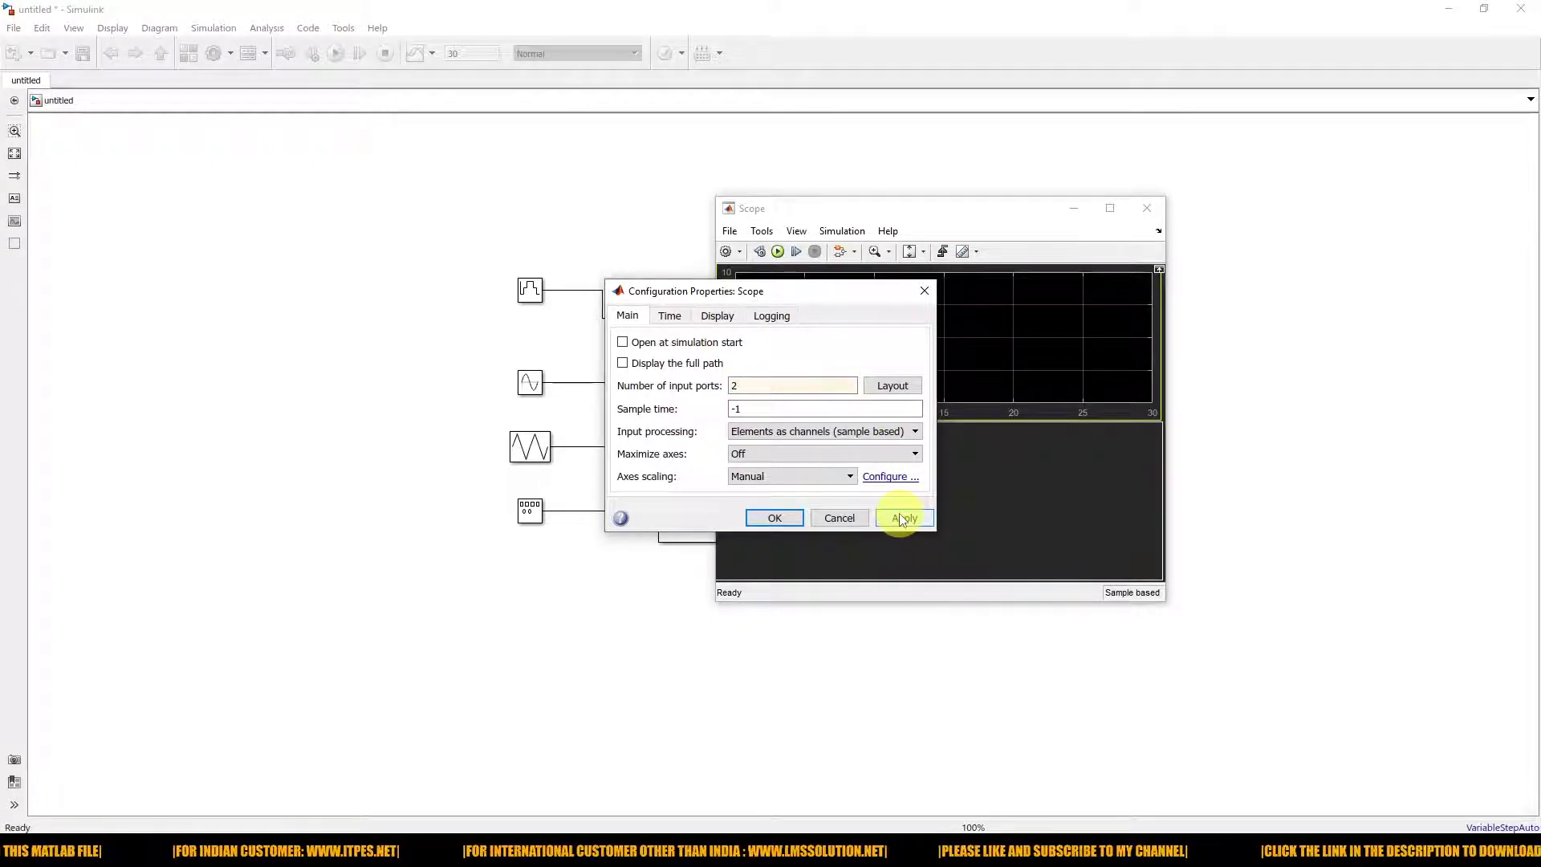
left_click(775, 518)
- Style the Scope with a white figure colour, white axes background and black axes ticks and grid
right_click(925, 385)
left_click(960, 414)
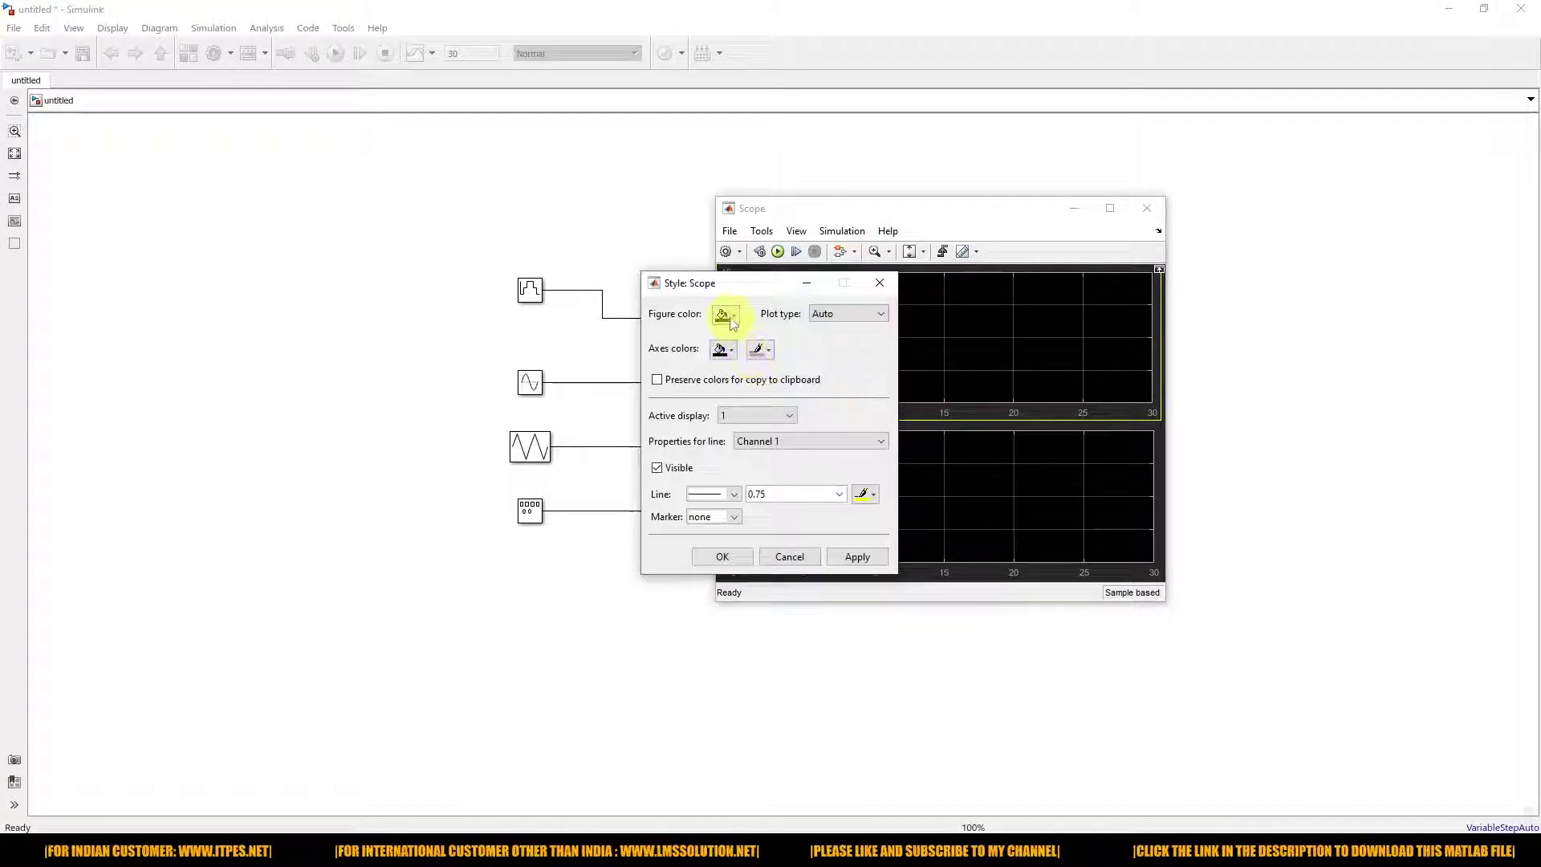
left_click(726, 314)
left_click(724, 350)
left_click(721, 350)
left_click(739, 373)
left_click(759, 349)
left_click(792, 391)
left_click(865, 557)
left_click(722, 557)
- In the Scope style, make the upper display's Channel 1 line blue with a width of 2.0 and apply it
right_click(927, 338)
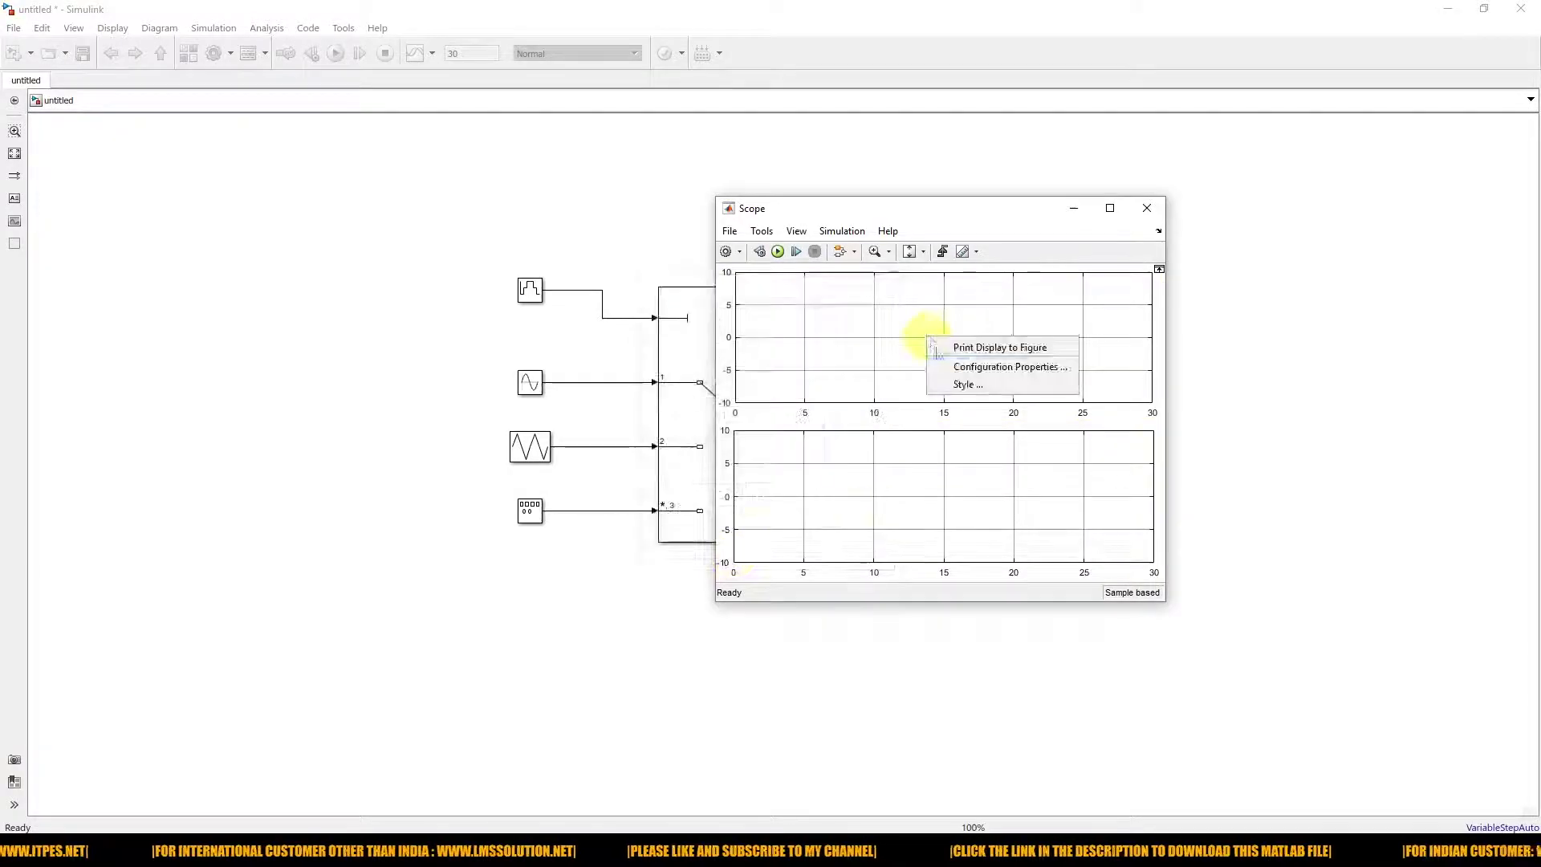
left_click(964, 383)
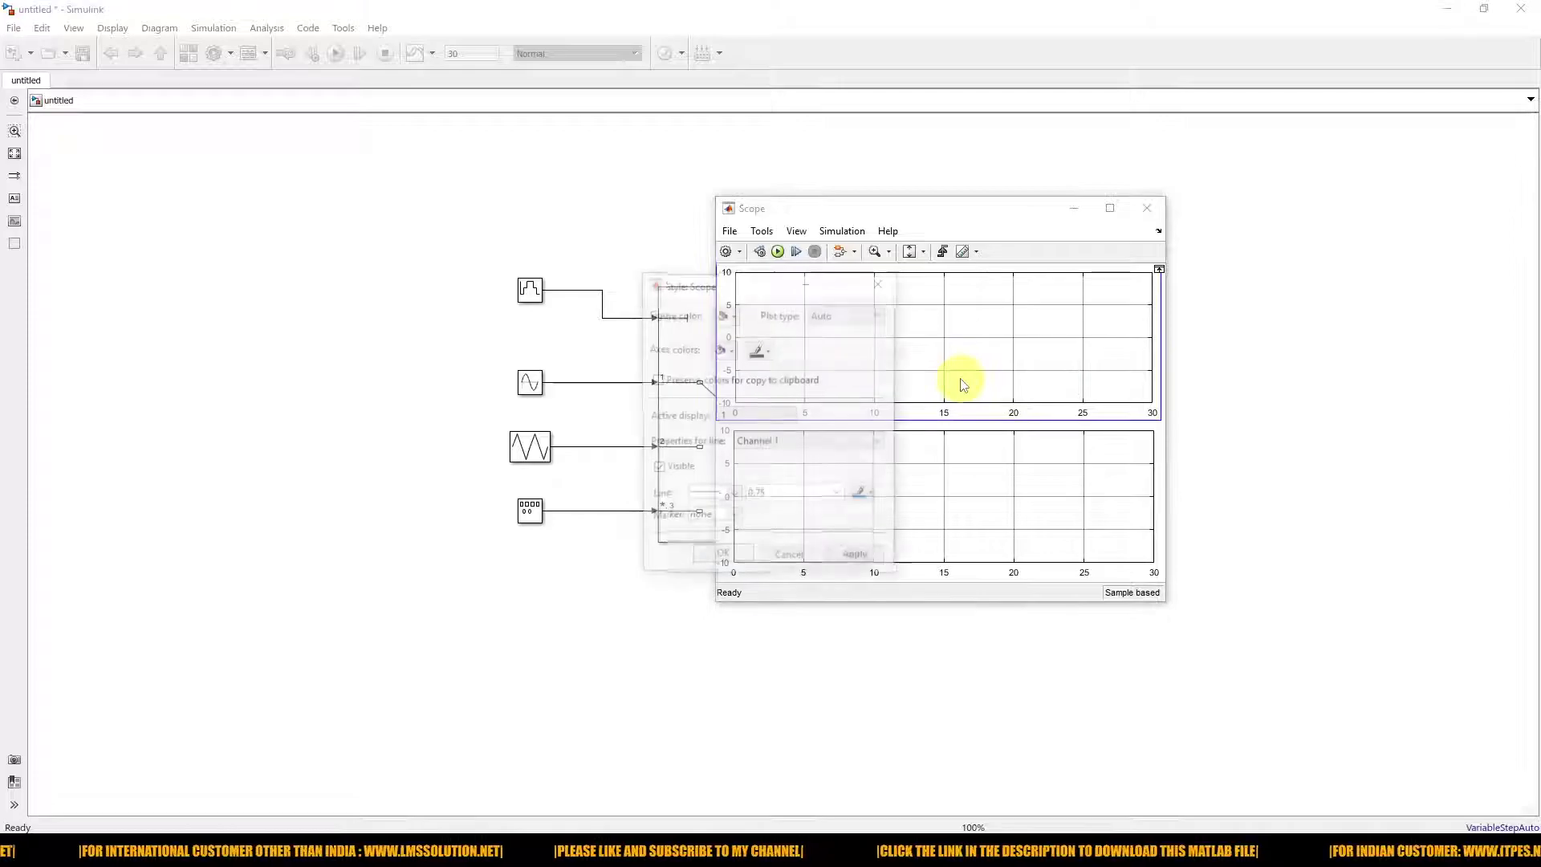
left_click(865, 497)
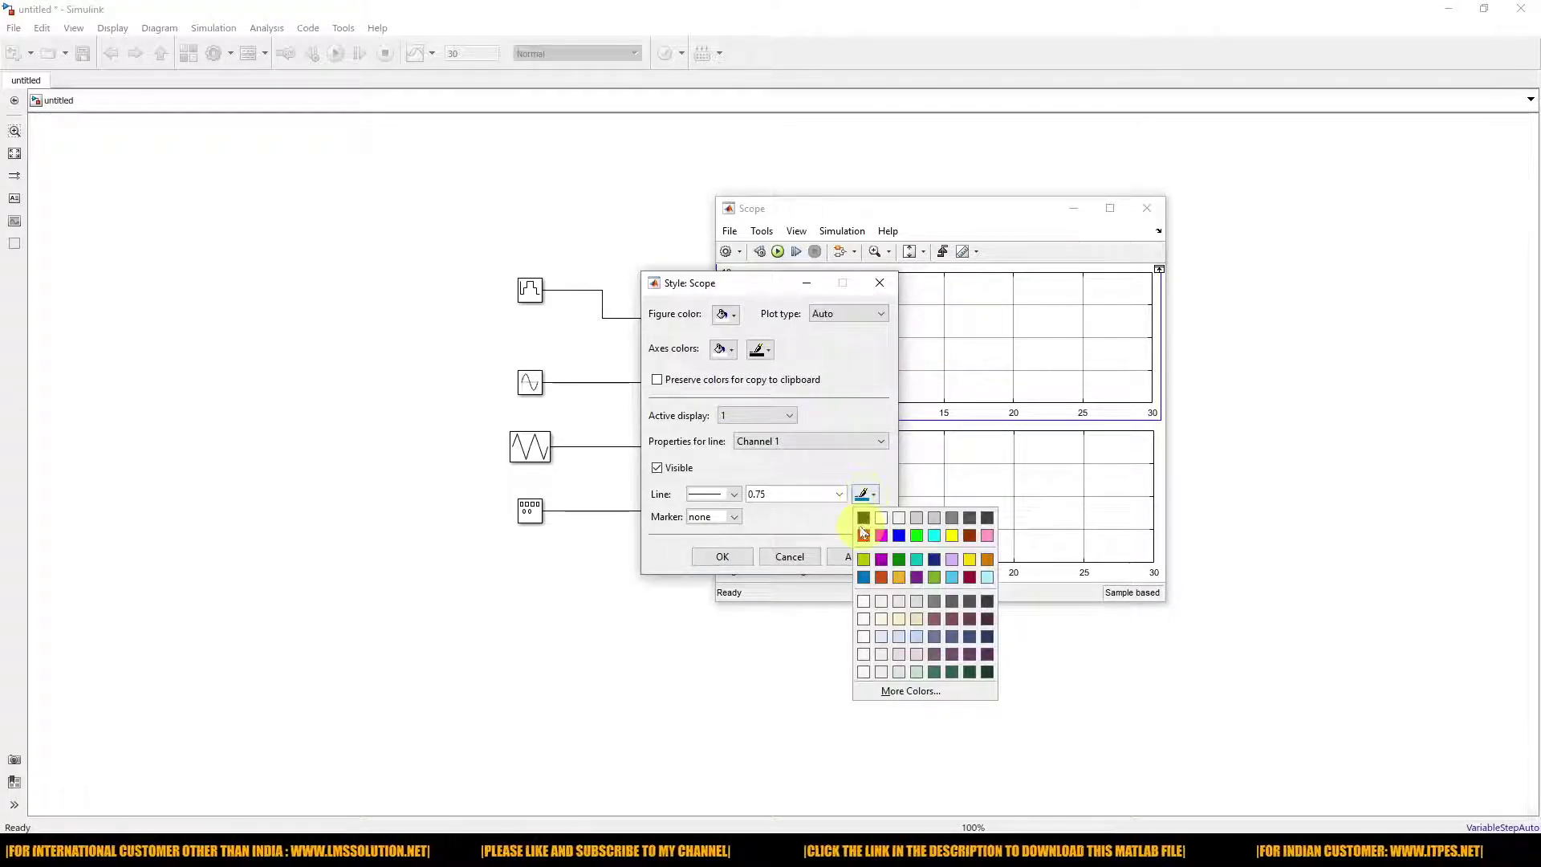
left_click(865, 494)
left_click(839, 493)
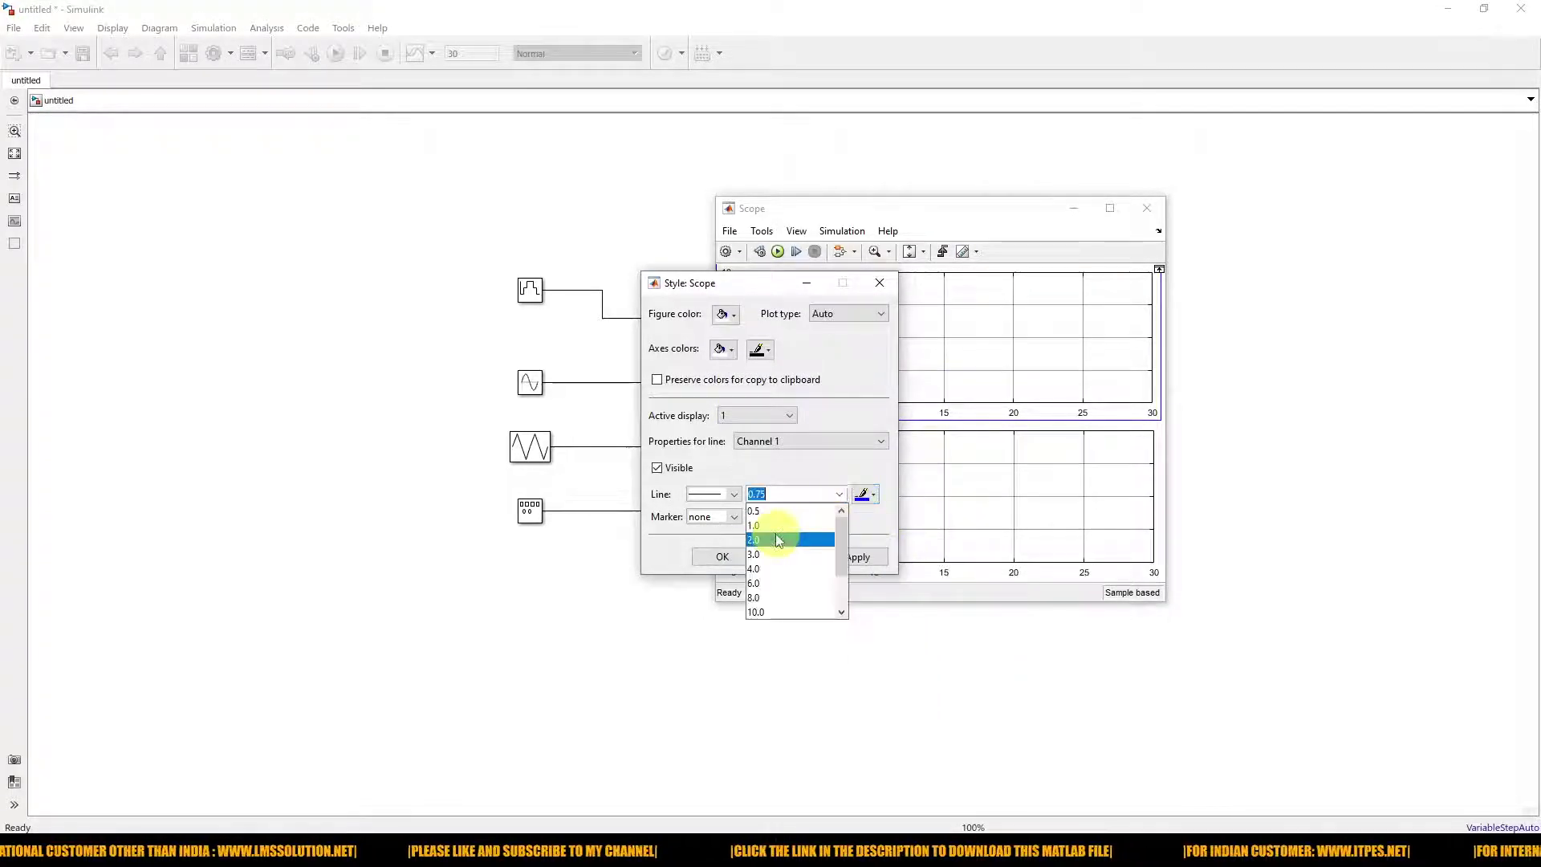
left_click(771, 539)
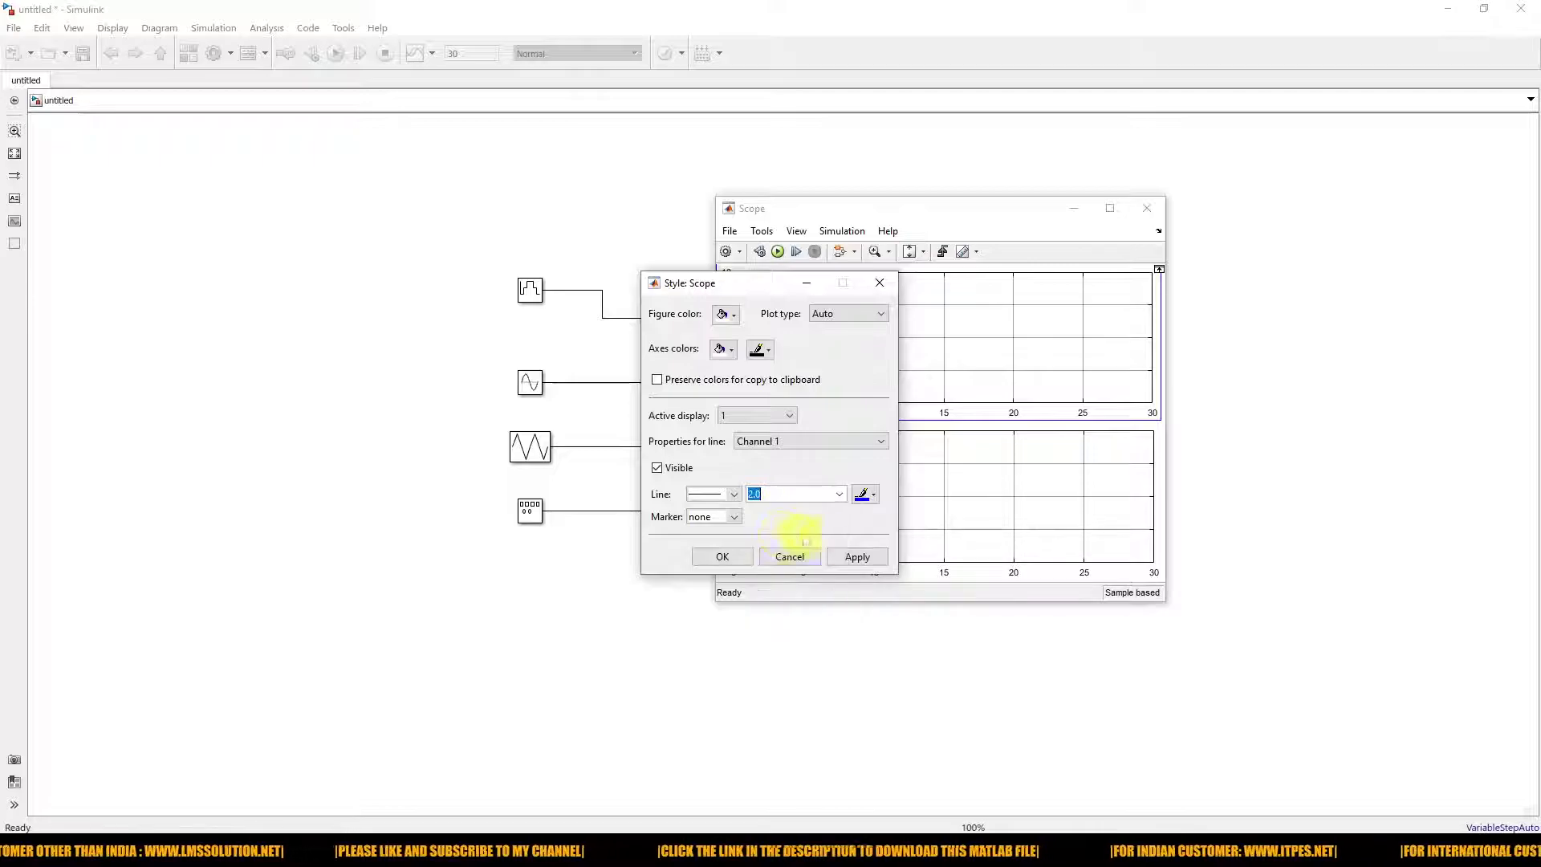
left_click(856, 555)
left_click(724, 557)
- In the Scope style for the lower display, make the Channel 1 line red with a width of 2.0
right_click(889, 492)
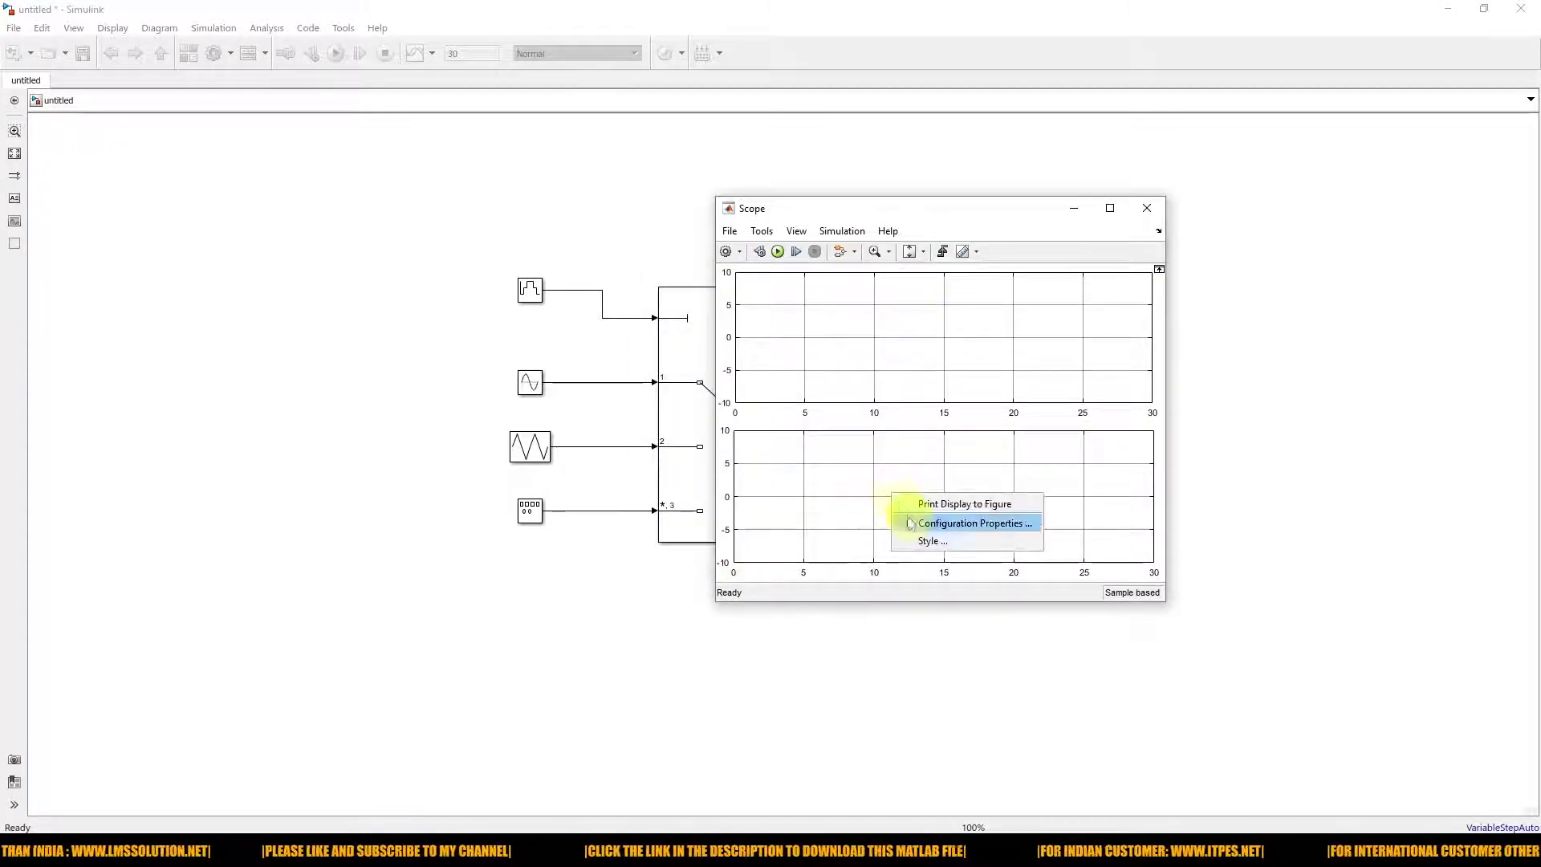
left_click(922, 542)
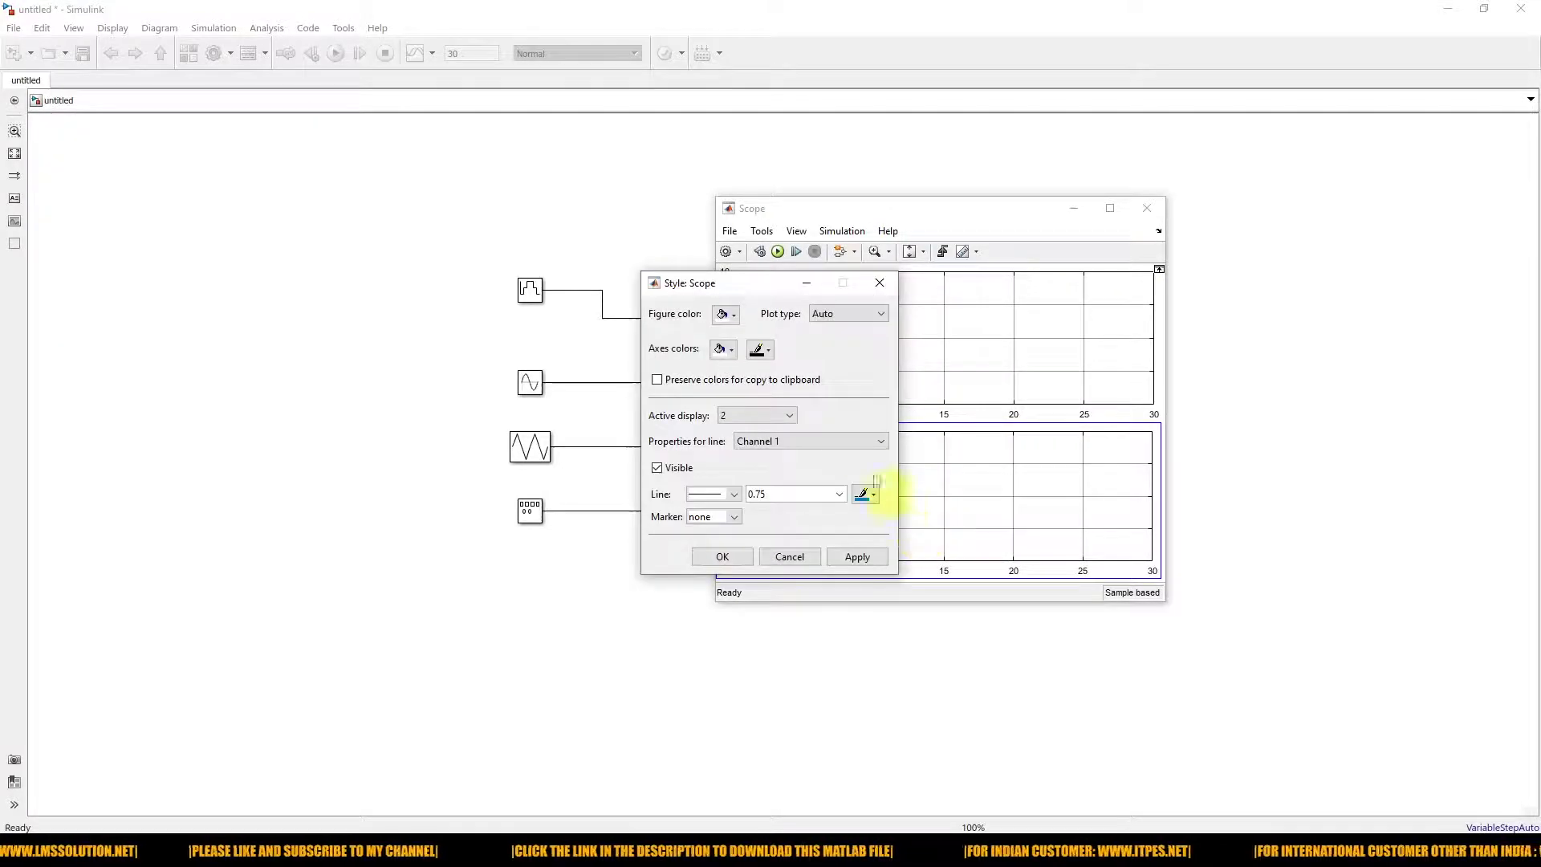
left_click(830, 440)
left_click(831, 440)
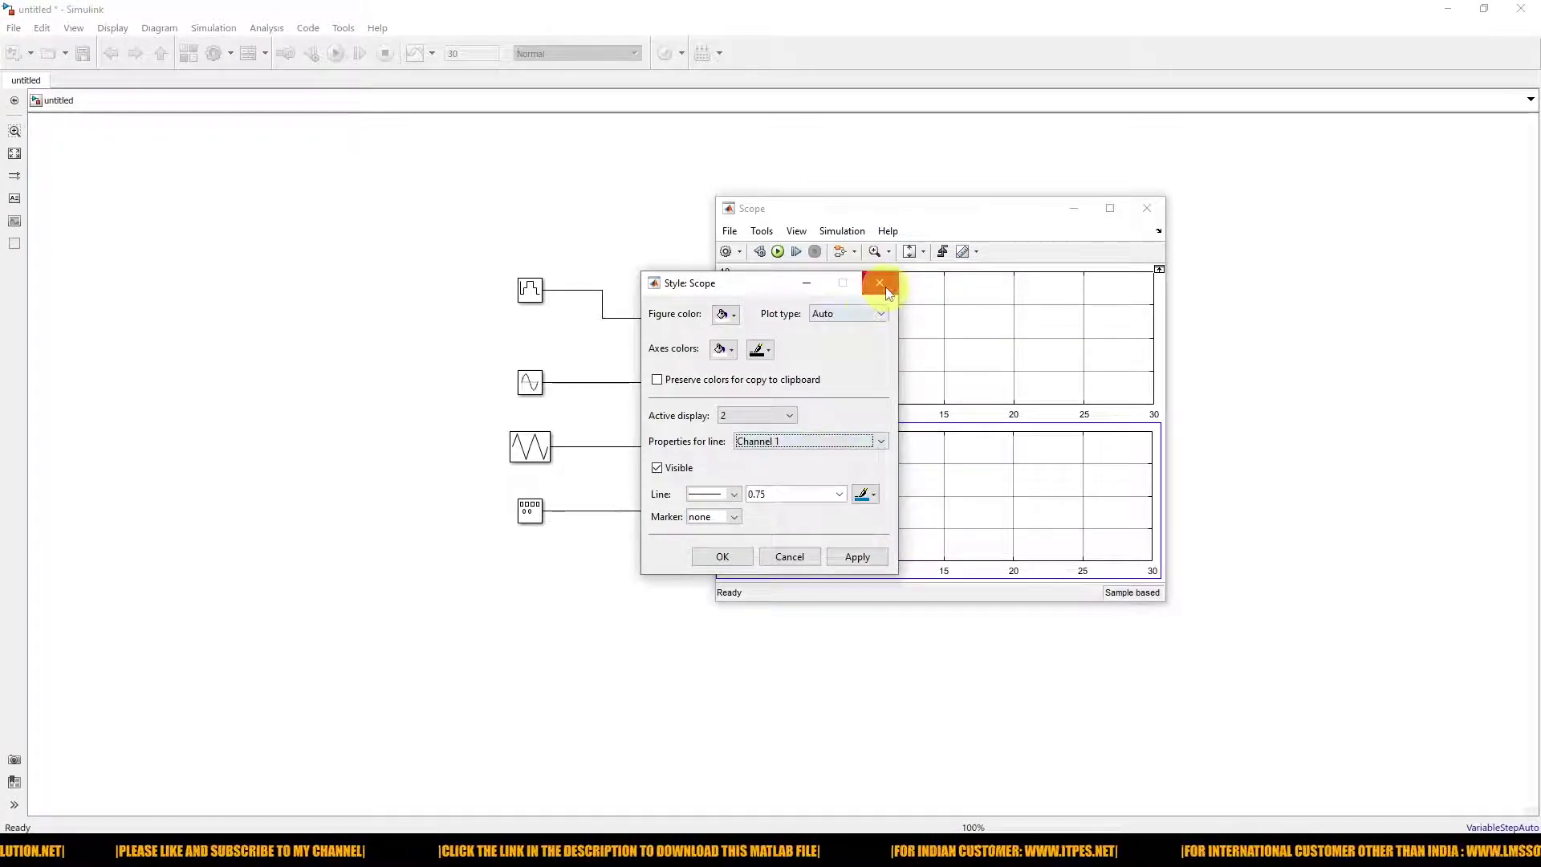
left_click(865, 495)
left_click(898, 535)
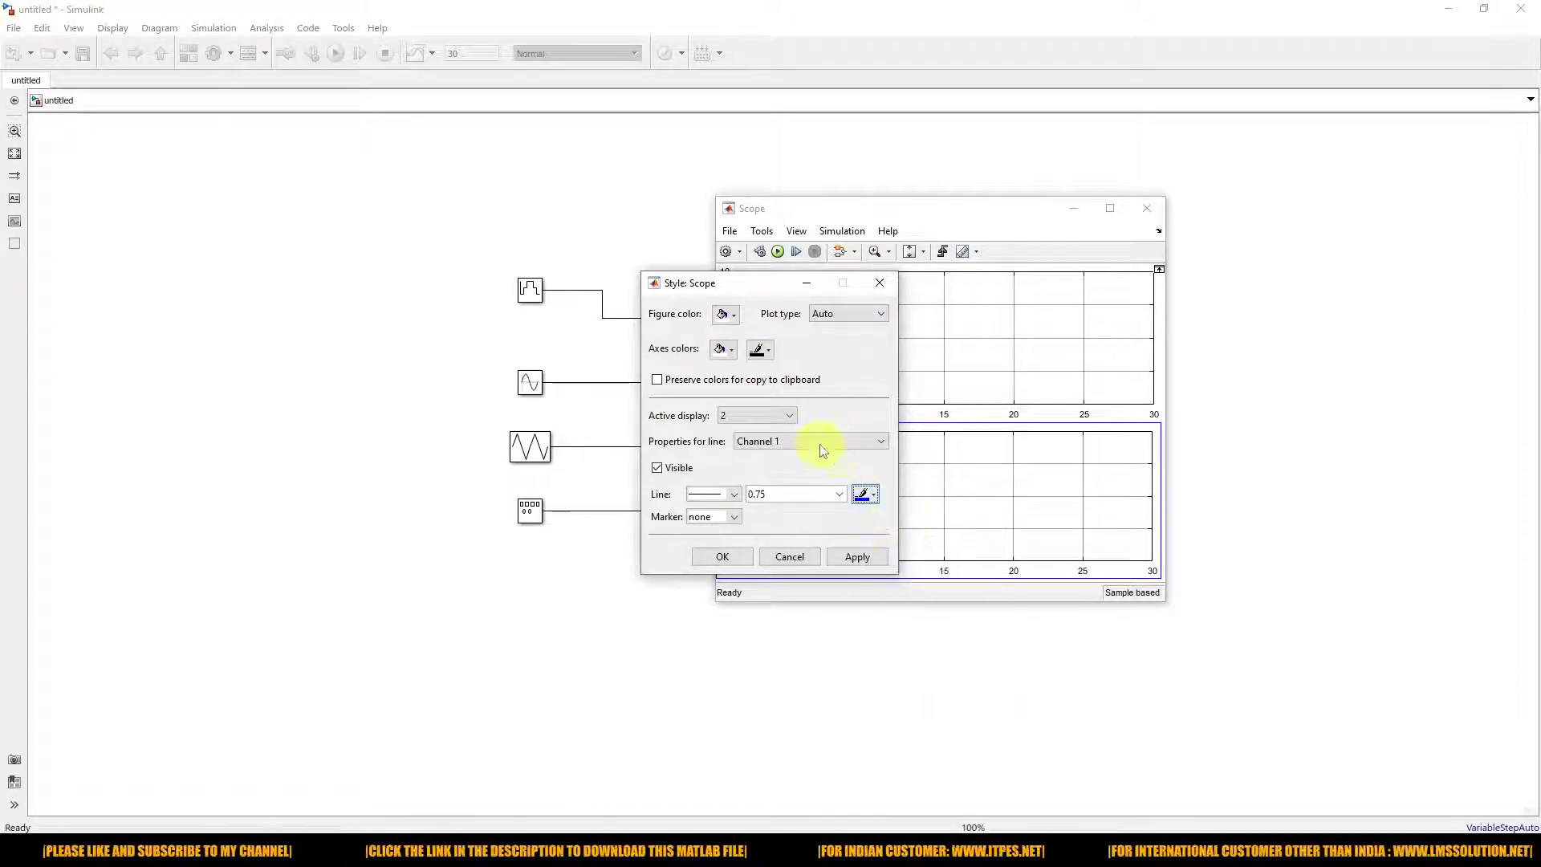
left_click(820, 441)
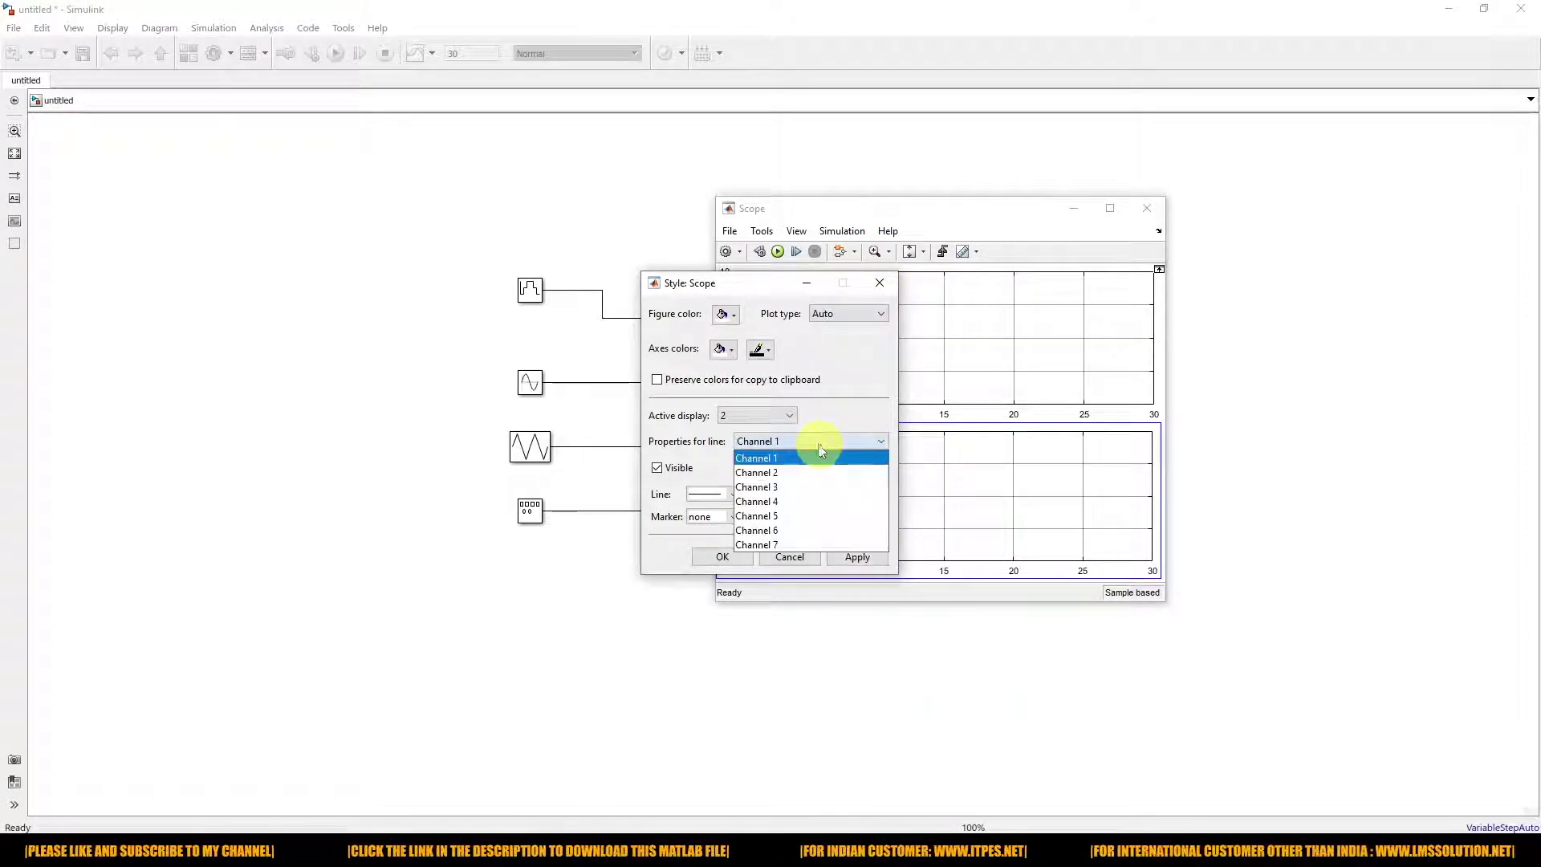
left_click(775, 457)
left_click(863, 495)
left_click(863, 535)
left_click(839, 494)
left_click(798, 539)
left_click(724, 557)
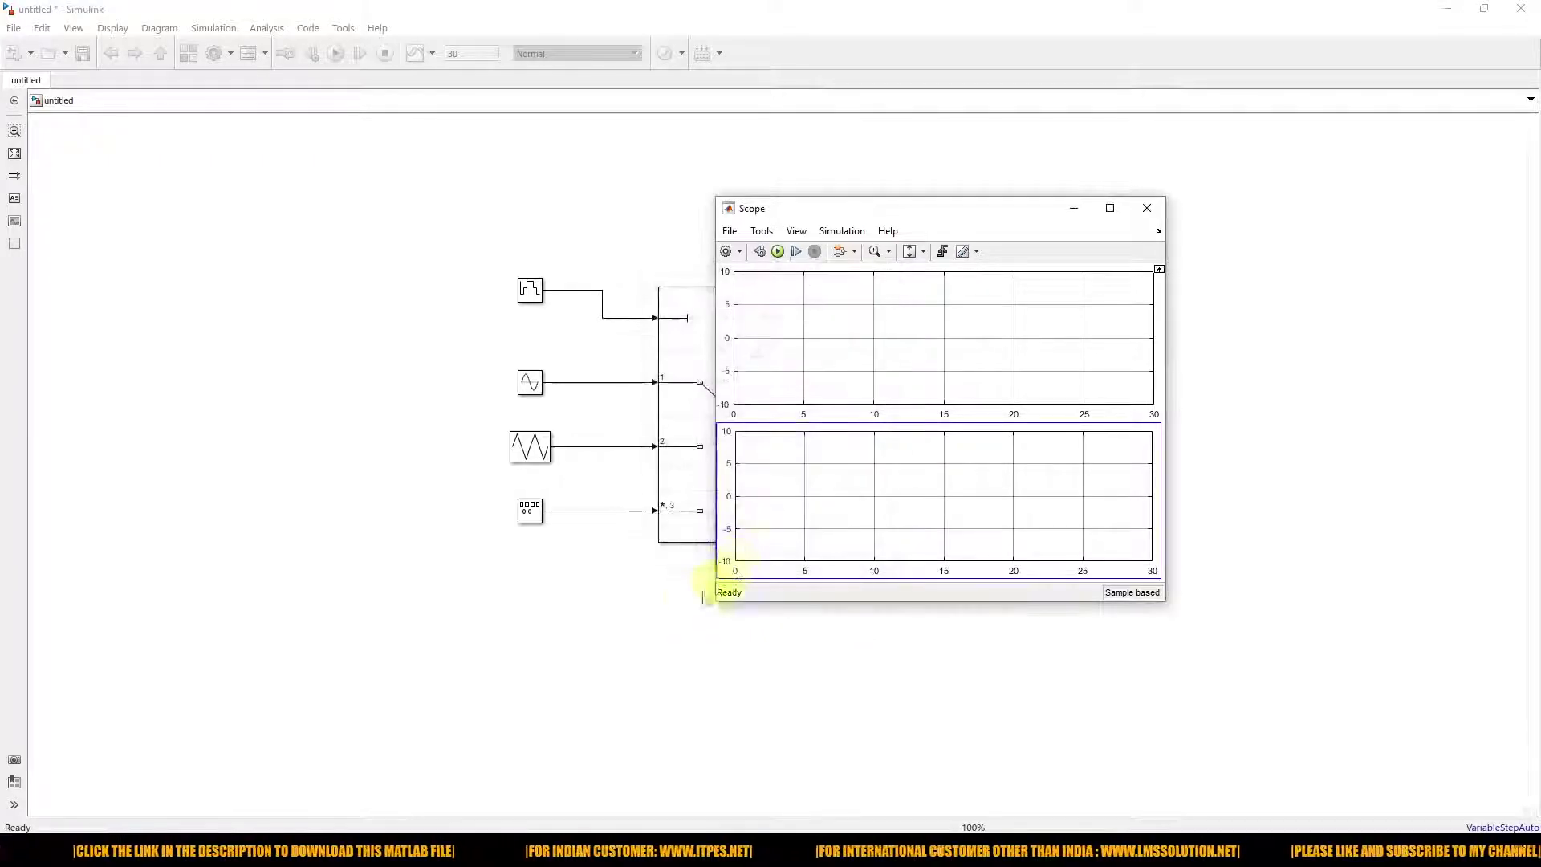
- Connect the stair sequence signal to the Scope's first input and the Multiport Switch output to its second input
left_click(987, 180)
left_click(926, 397)
left_click_drag(896, 391, 603, 306)
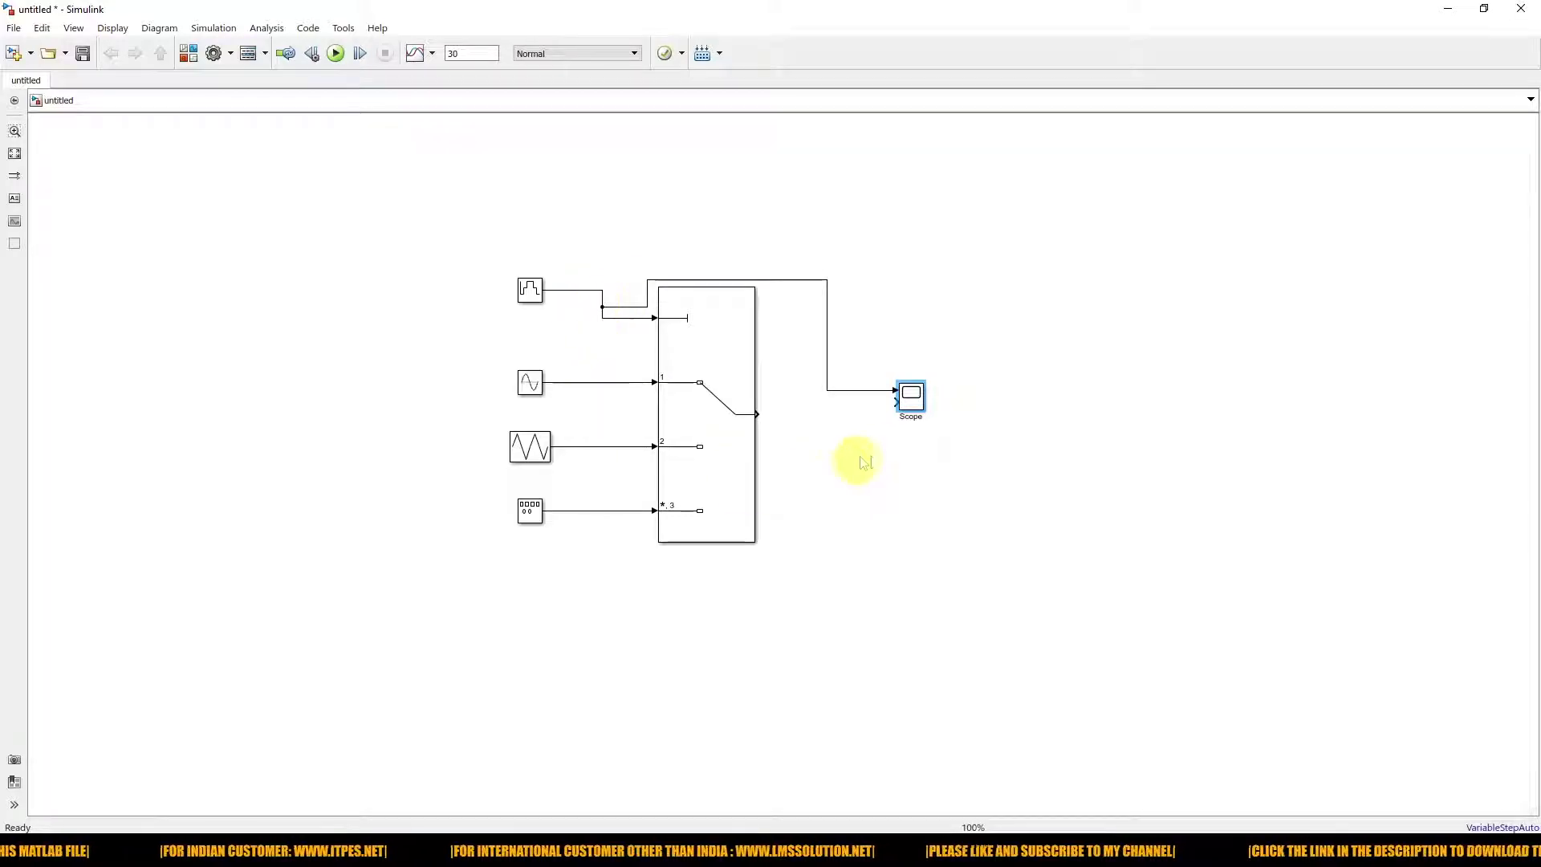
left_click_drag(882, 411, 758, 414)
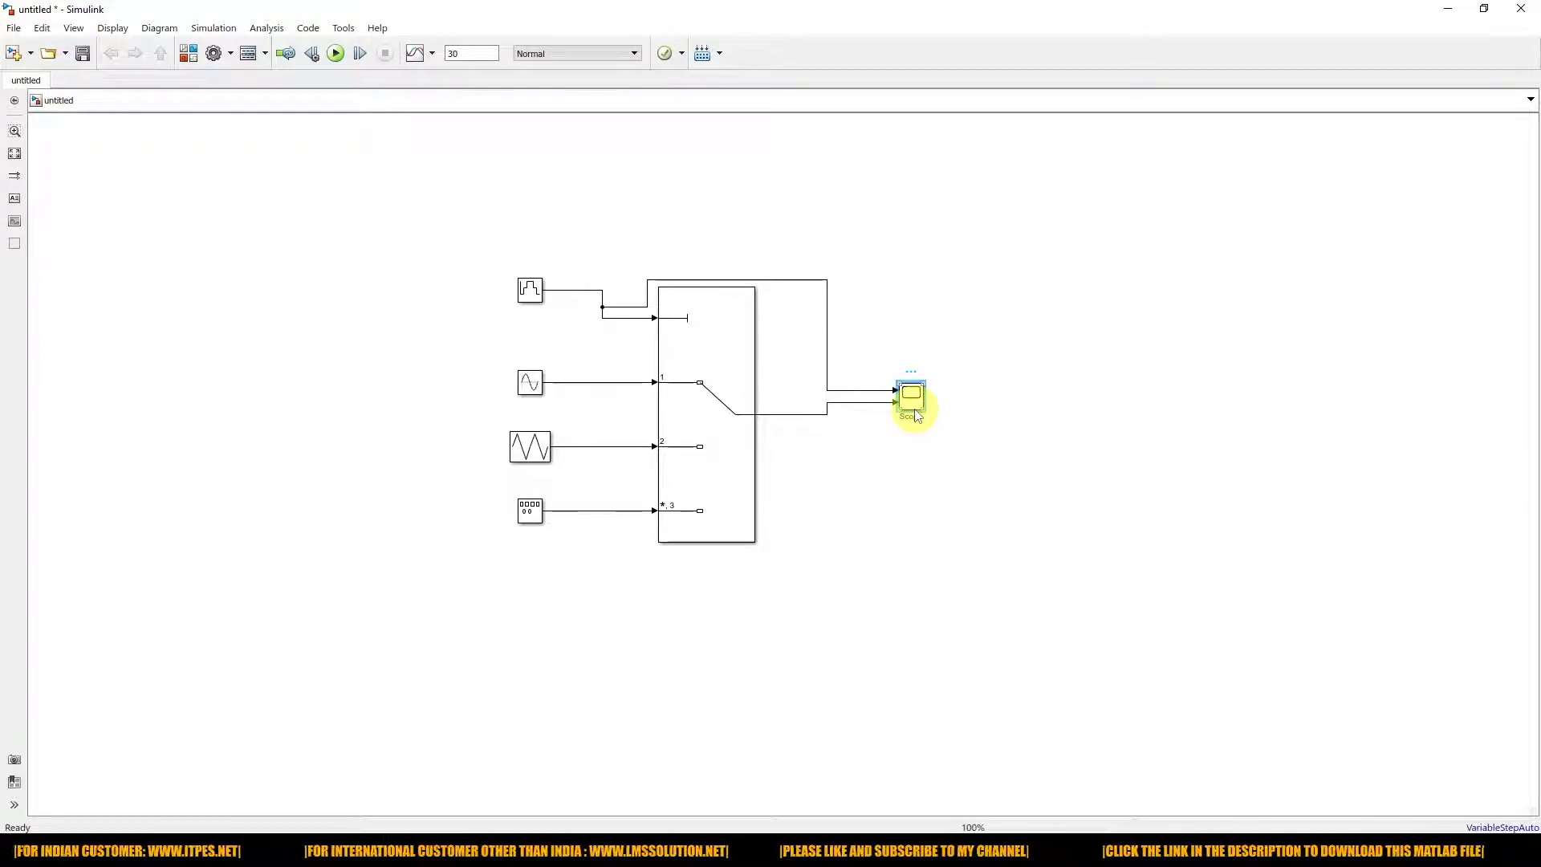
- Open the Scope, step the simulation forward to view both signals, and stop the run
double_click(919, 407)
left_click_drag(987, 171, 897, 138)
left_click(901, 175)
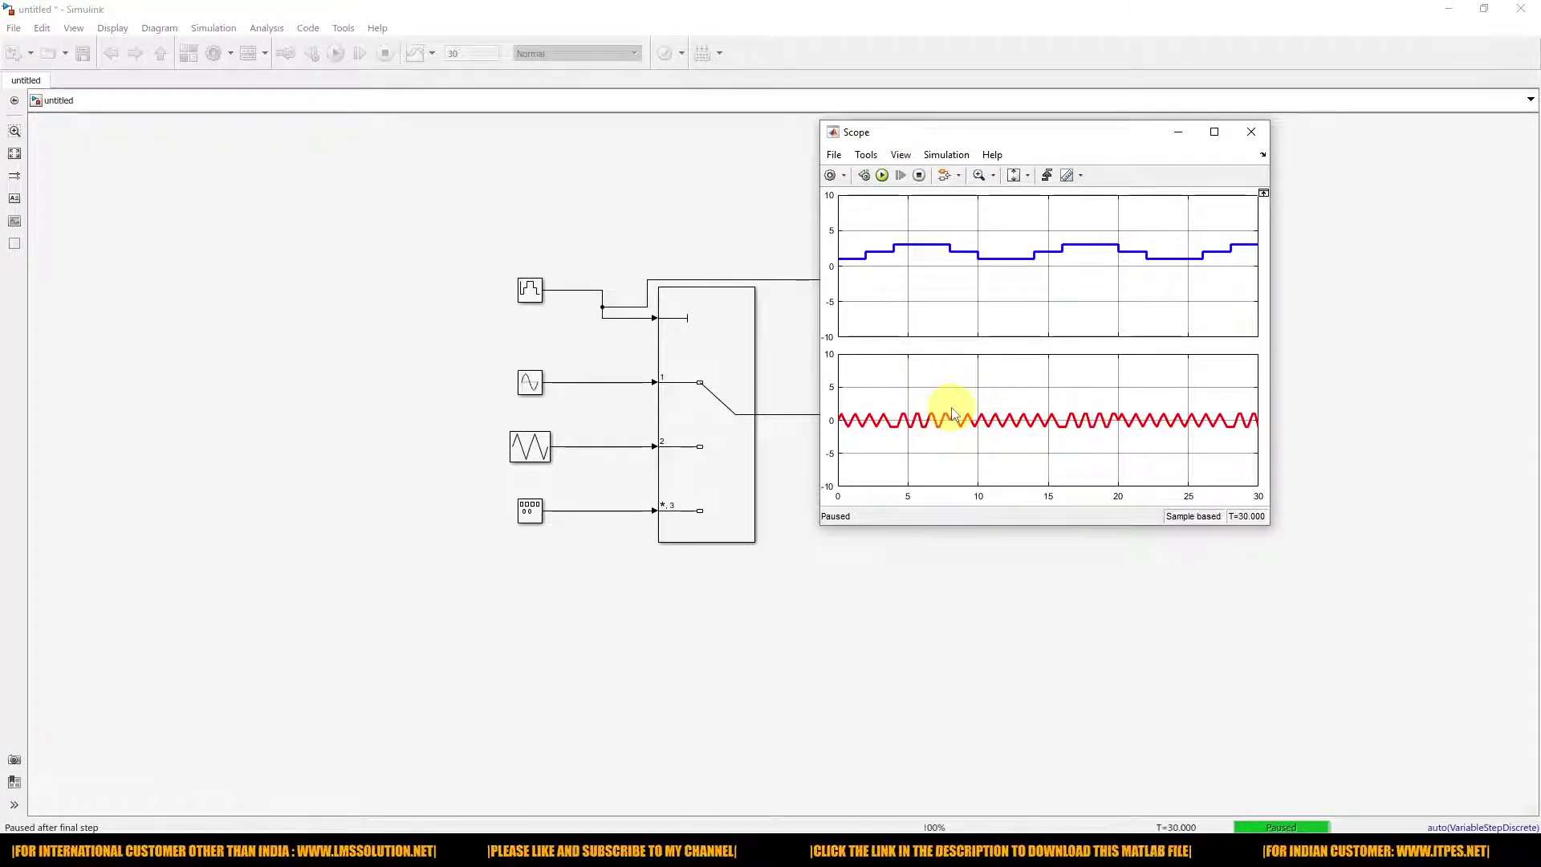
left_click(919, 175)
left_click(591, 179)
- Save the model as untitled11 in the Basic block folder
left_click(83, 53)
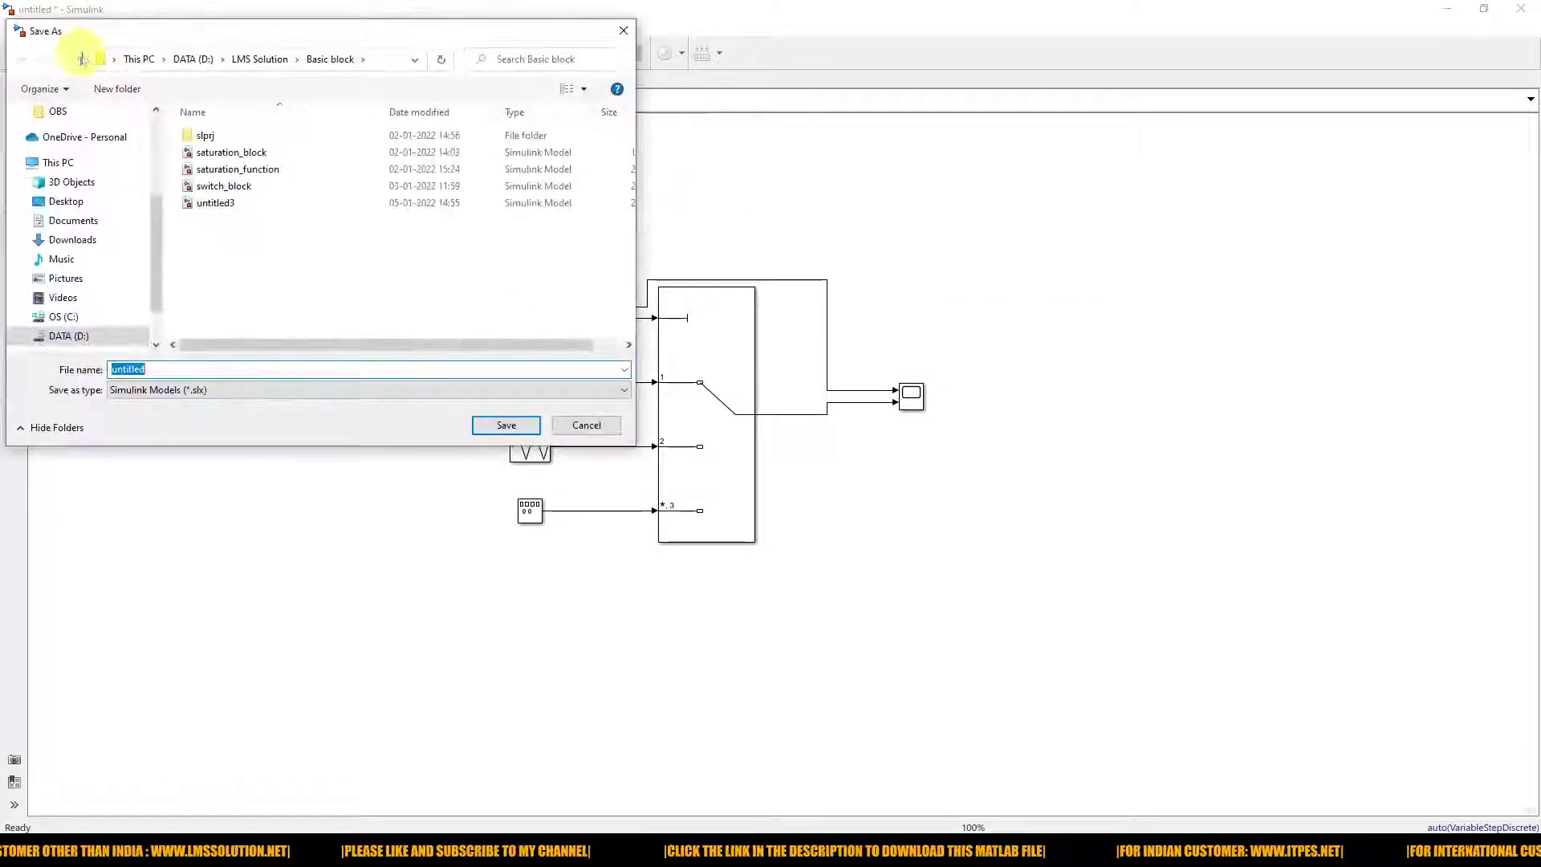
left_click(207, 369)
type("11")
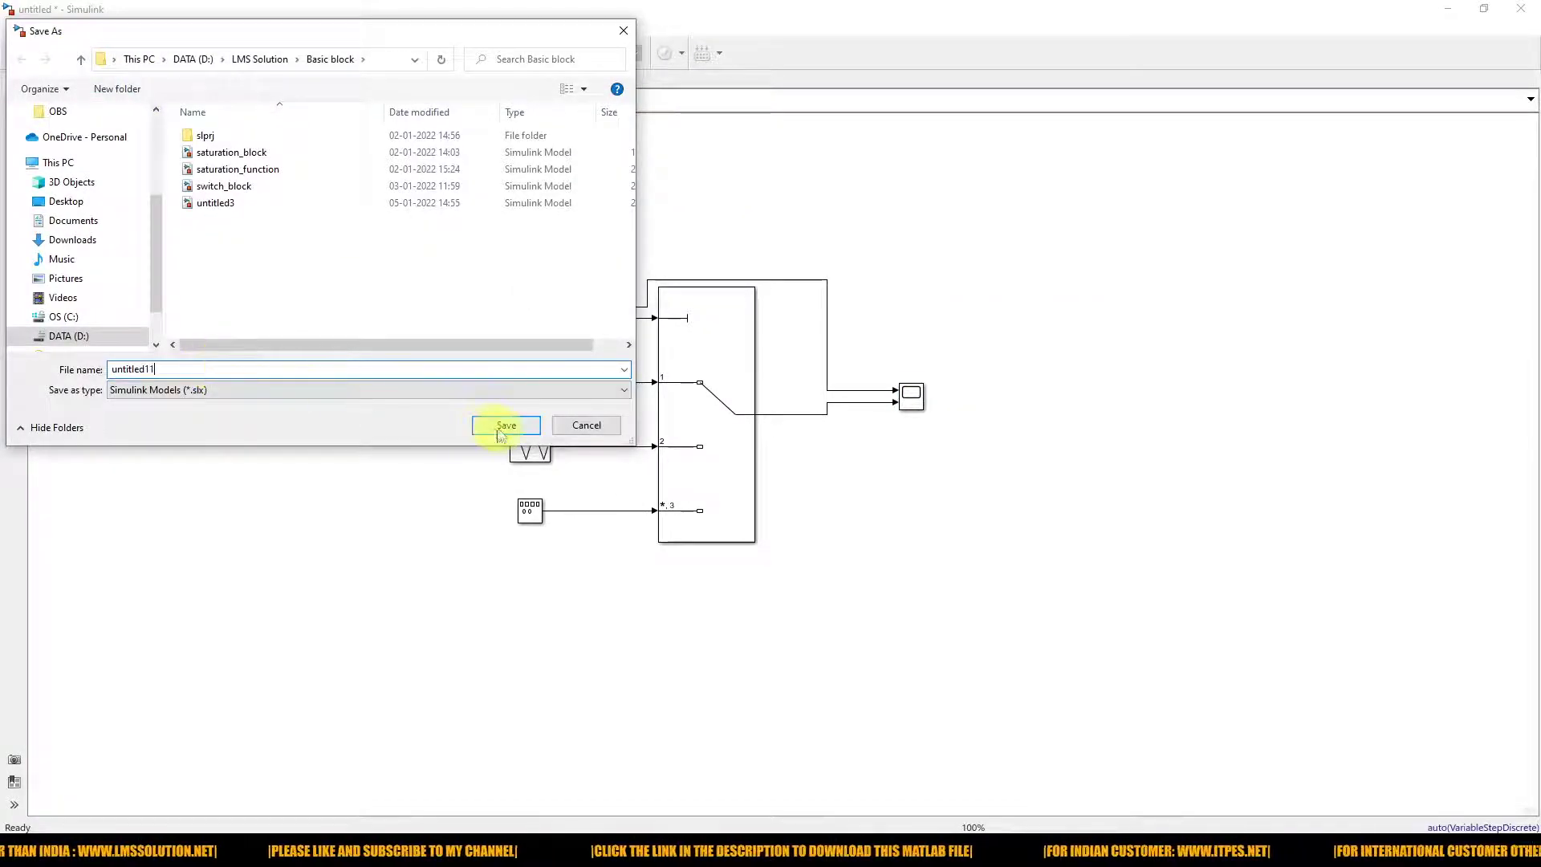
left_click(506, 424)
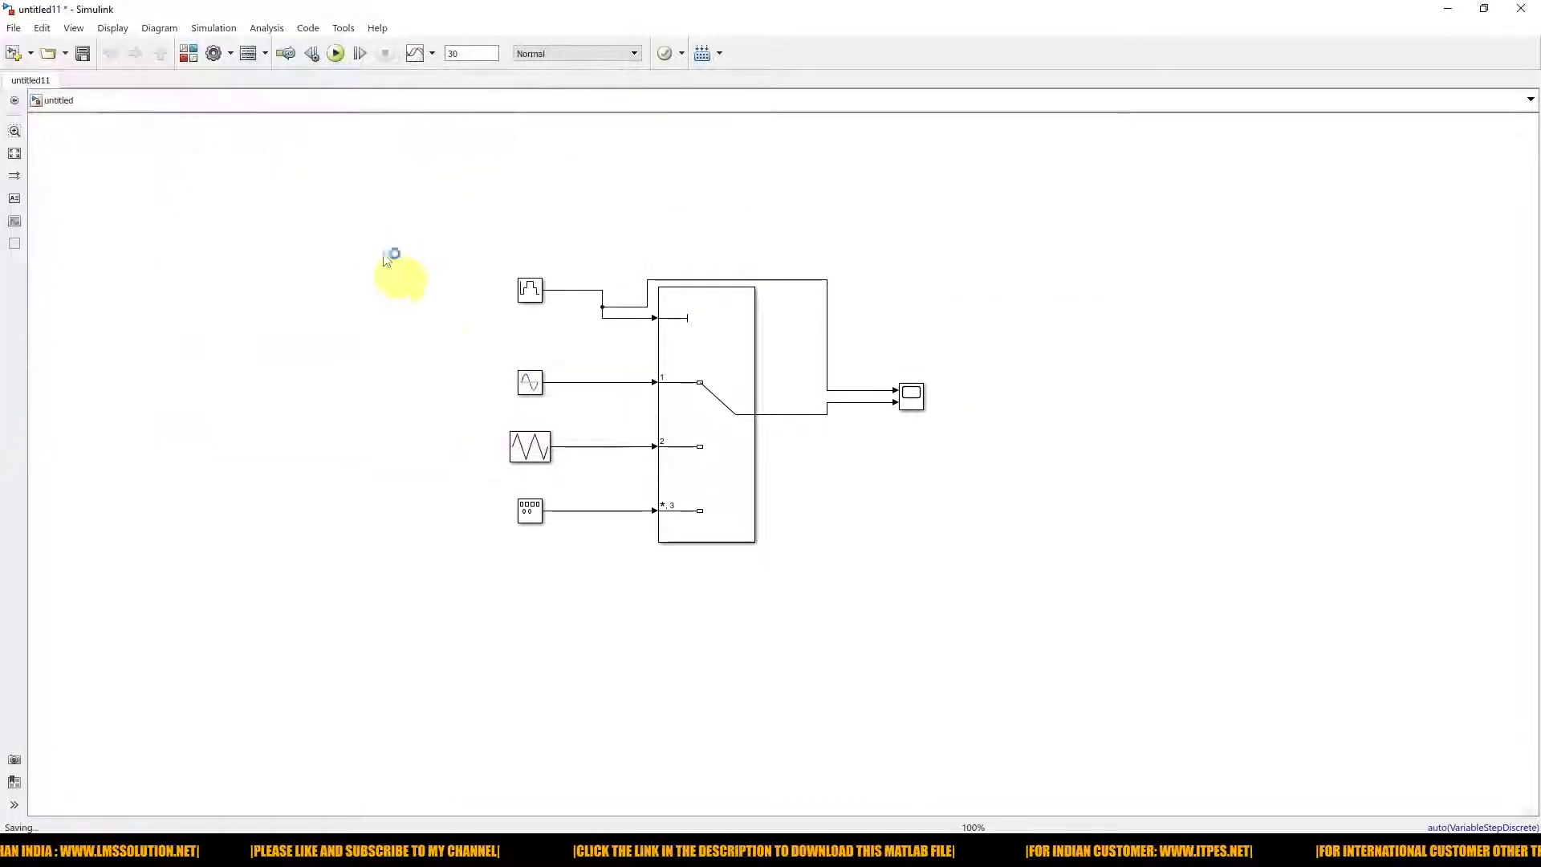
- Set the solver's max step size to 1e-5 in the model's configuration parameters and apply it
left_click(214, 55)
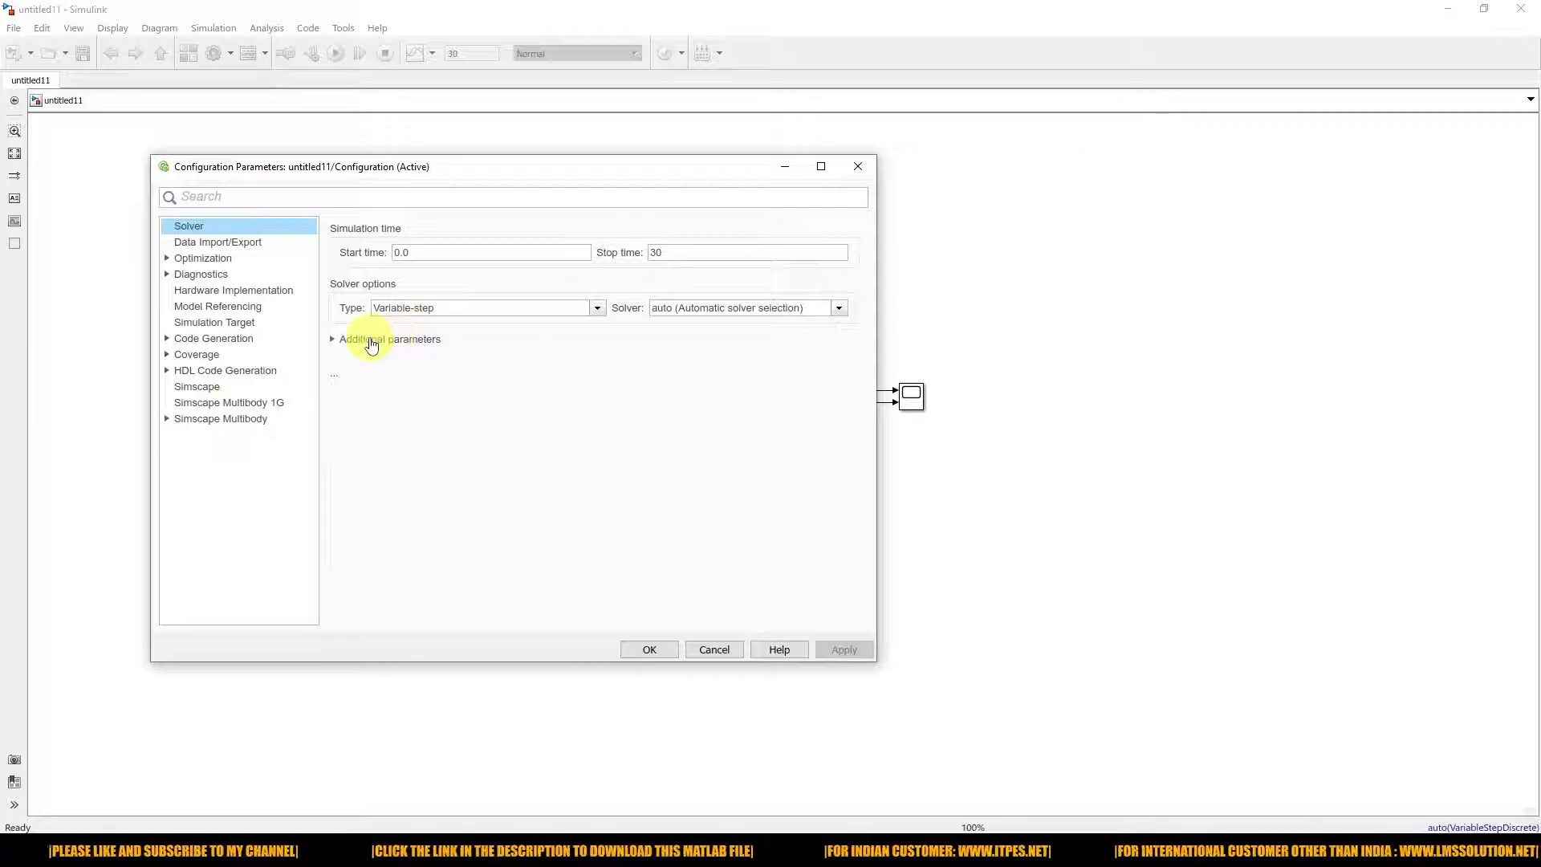
left_click(378, 341)
double_click(469, 374)
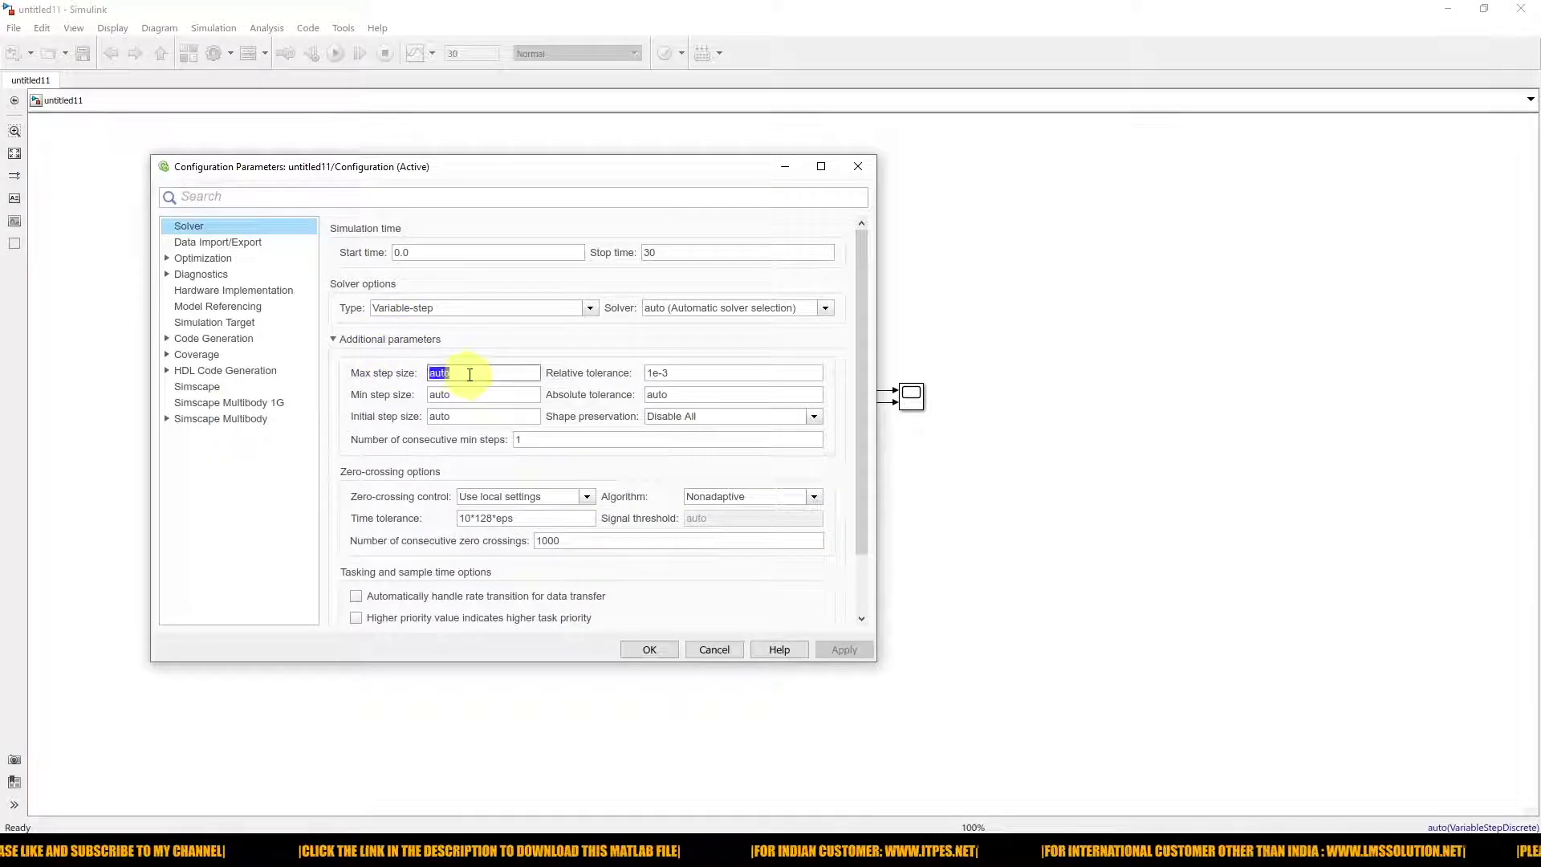
type("1e-5")
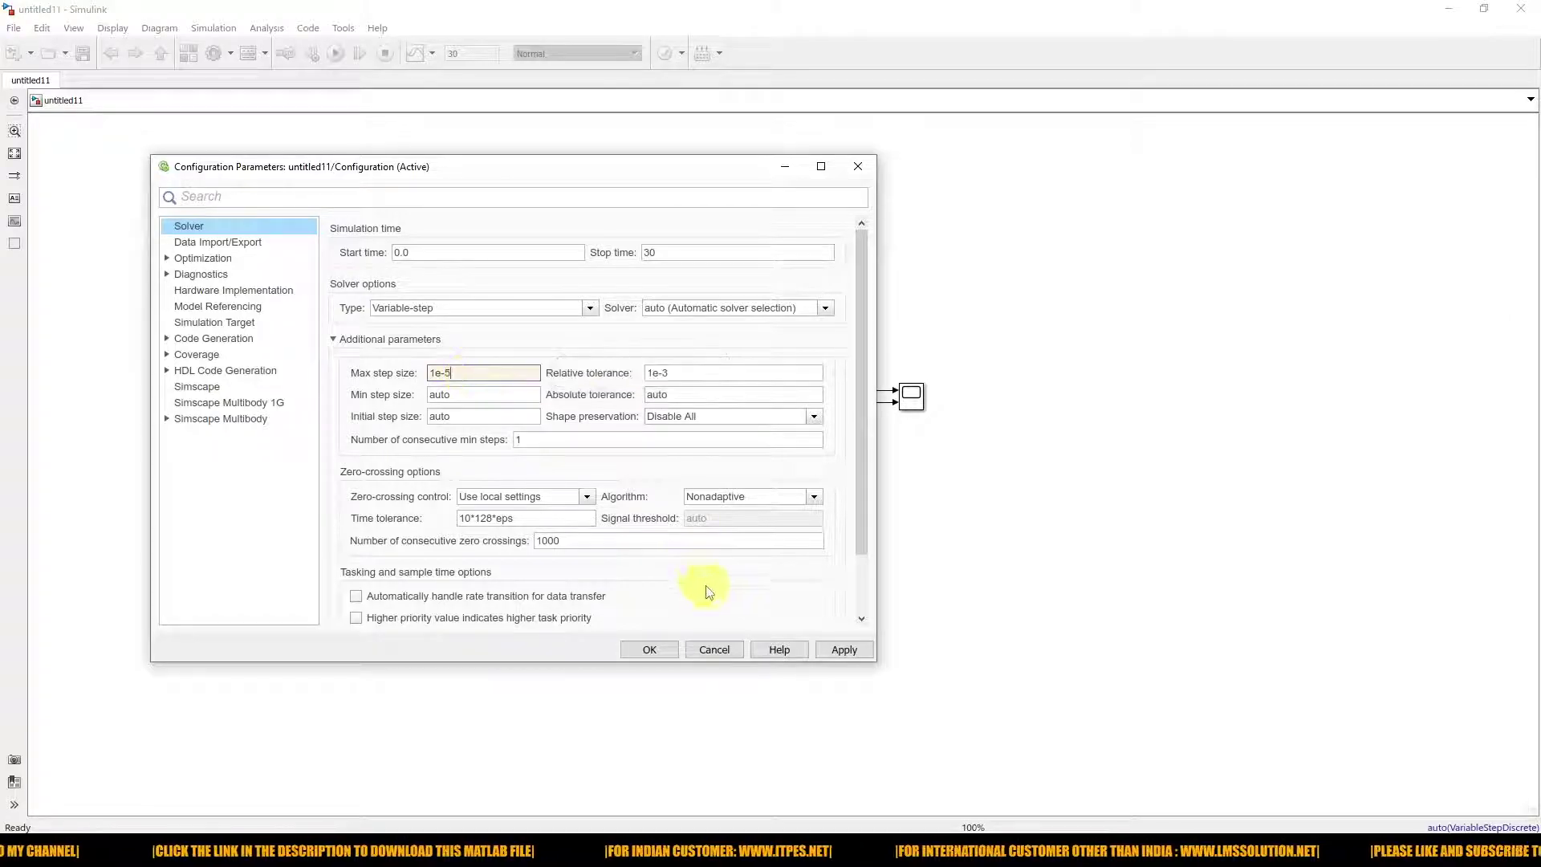
left_click(842, 649)
left_click(650, 649)
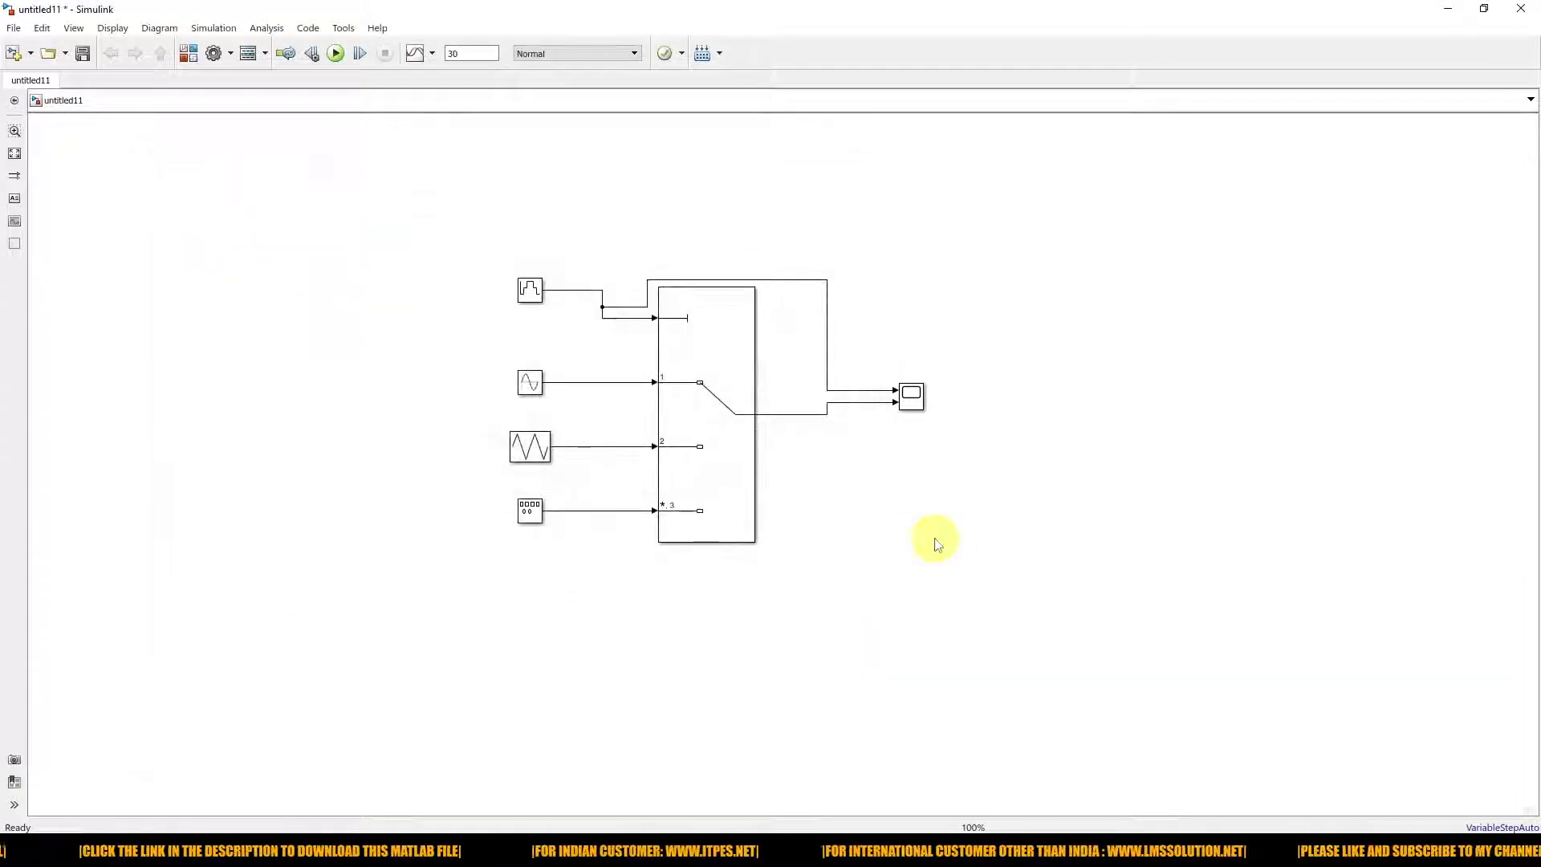
- Accept simulation stepping of 200000 steps per move and advance the simulation to 2 s with the Scope open
left_click(312, 56)
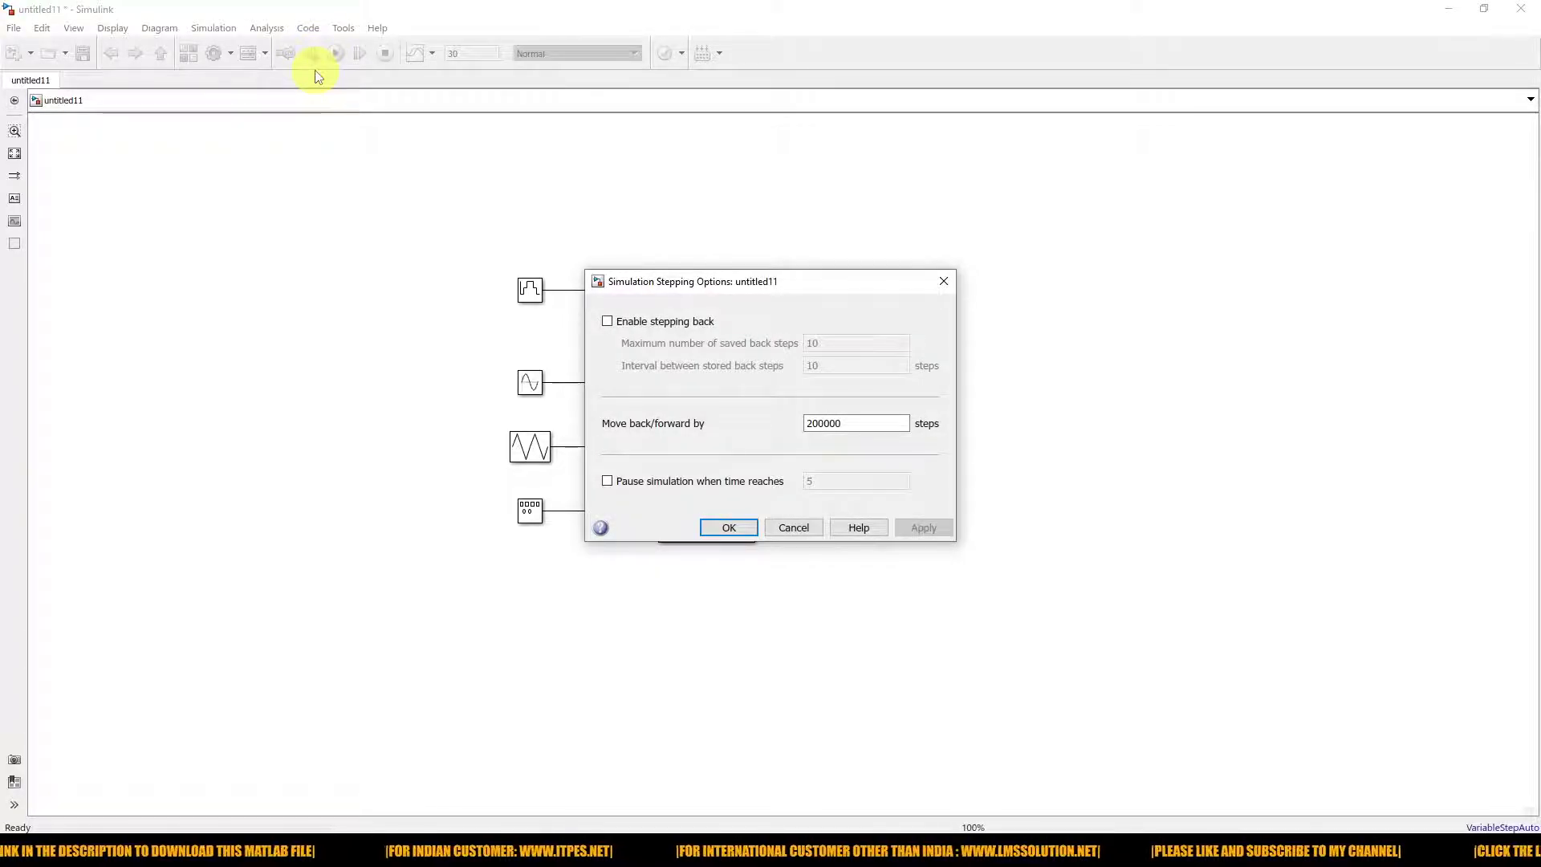
left_click(727, 527)
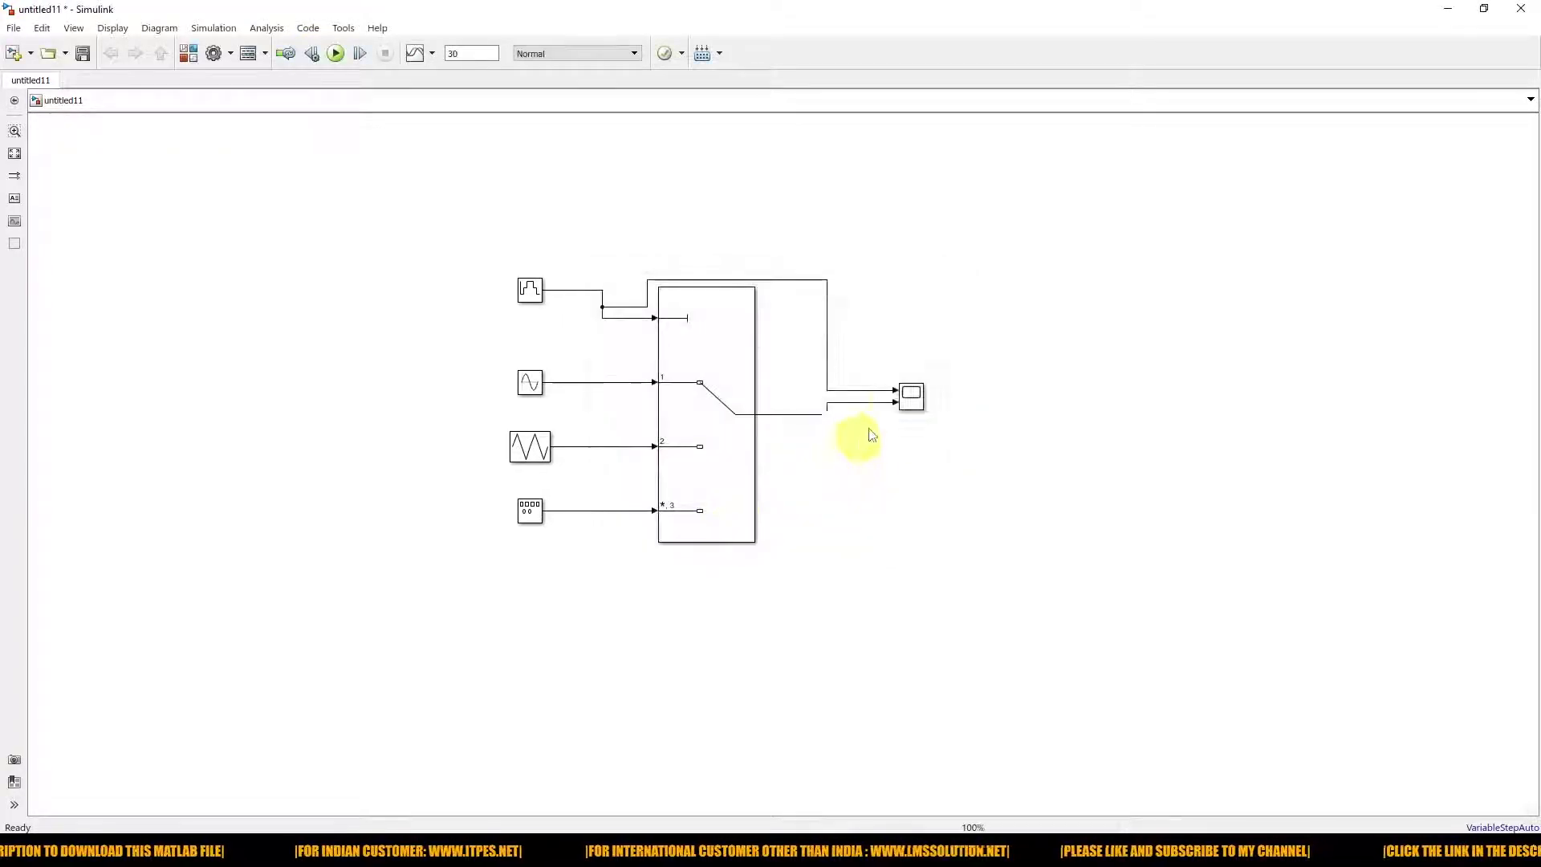
double_click(910, 399)
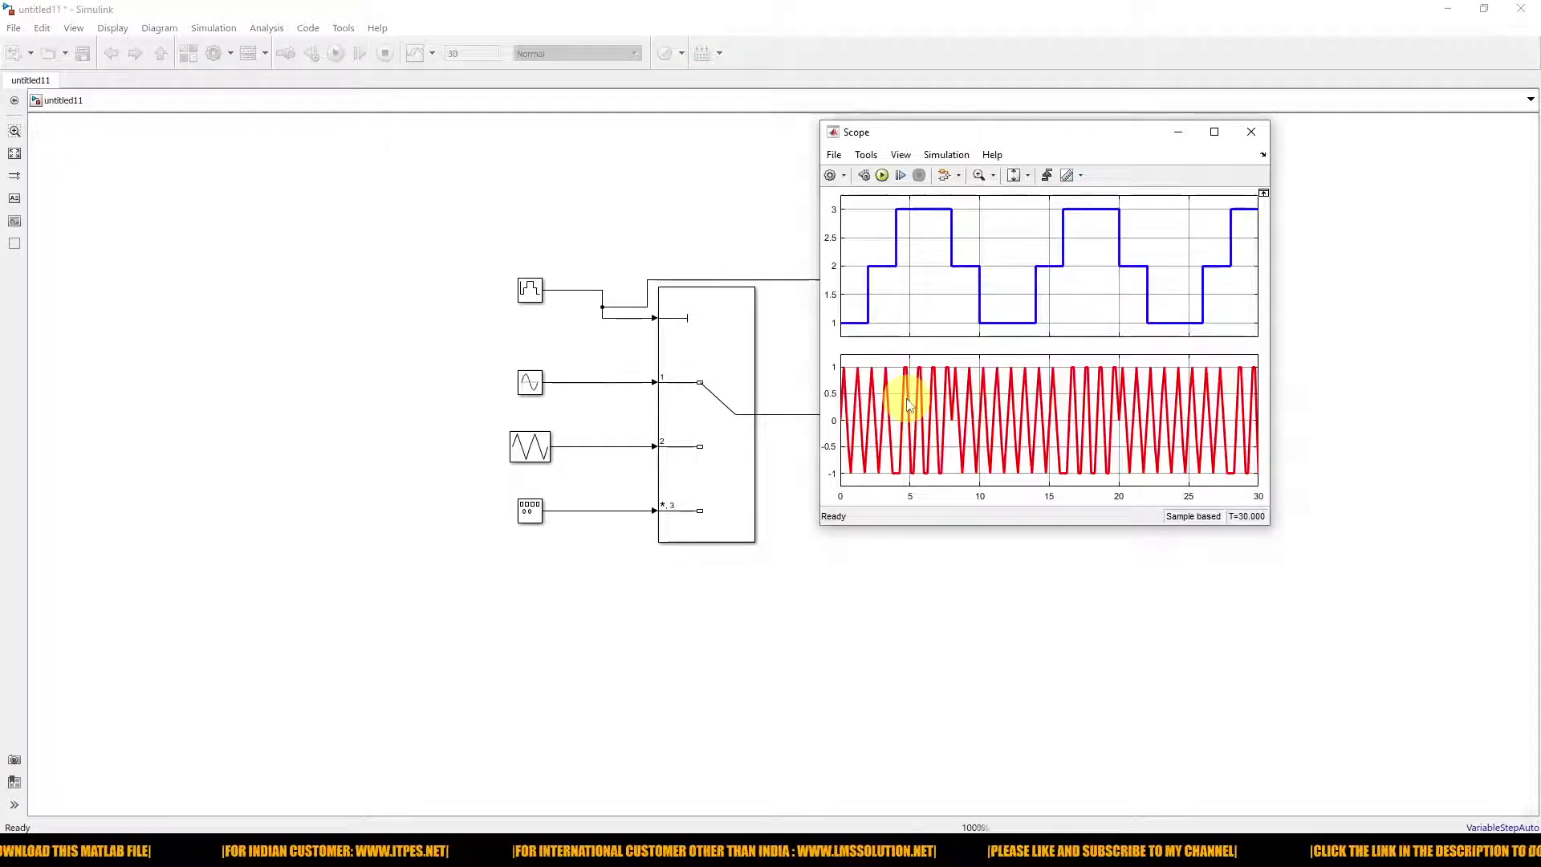
left_click(900, 175)
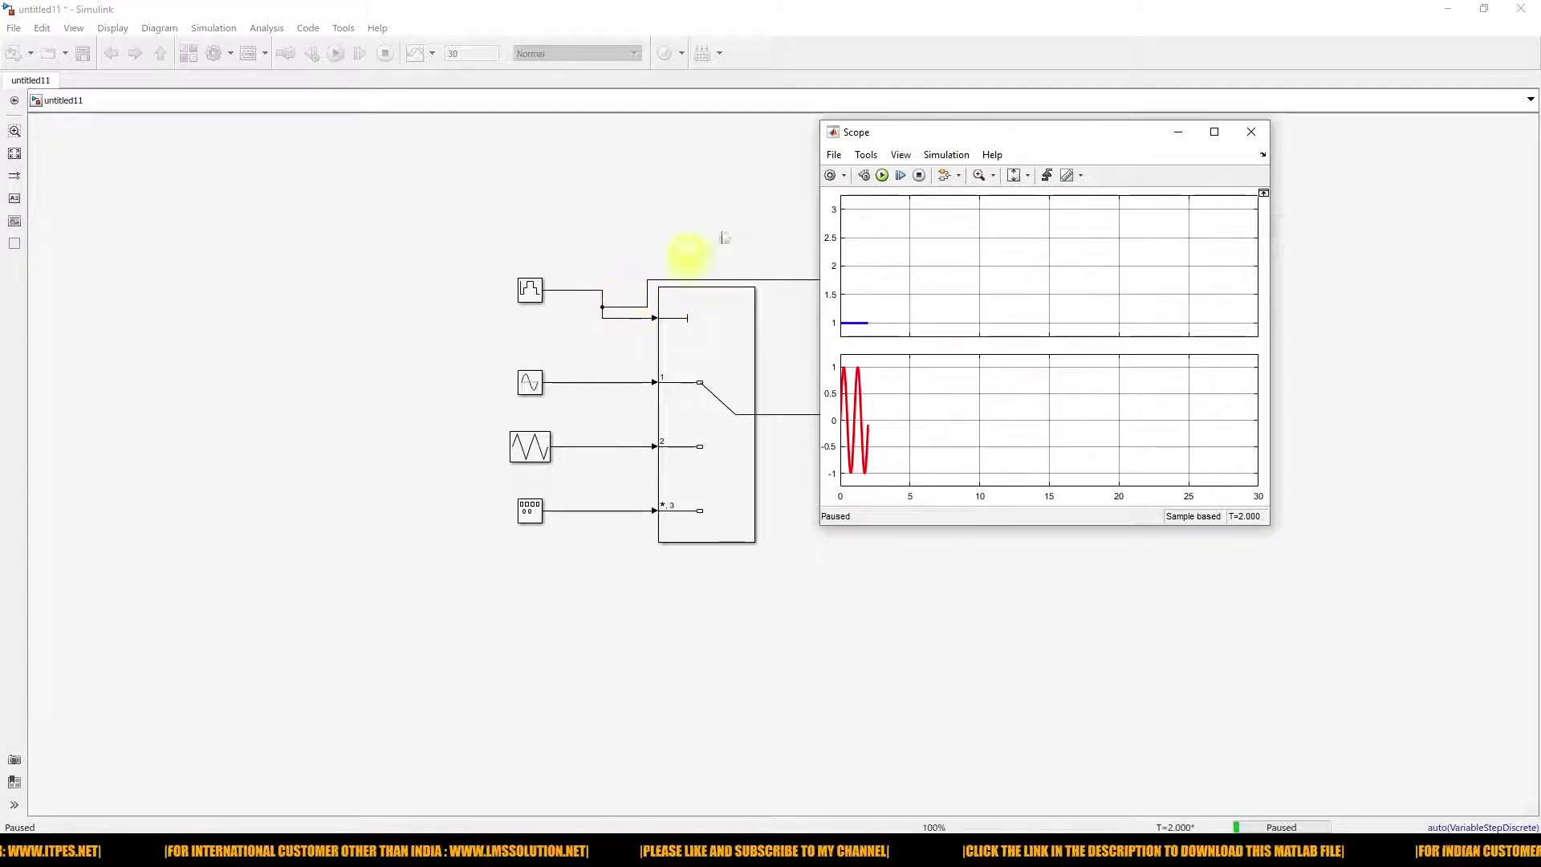
- Advance the simulation to 4 s and enlarge the Scope window, placing it beside the Multiport Switch
left_click_drag(870, 128, 983, 130)
left_click_drag(604, 312, 602, 307)
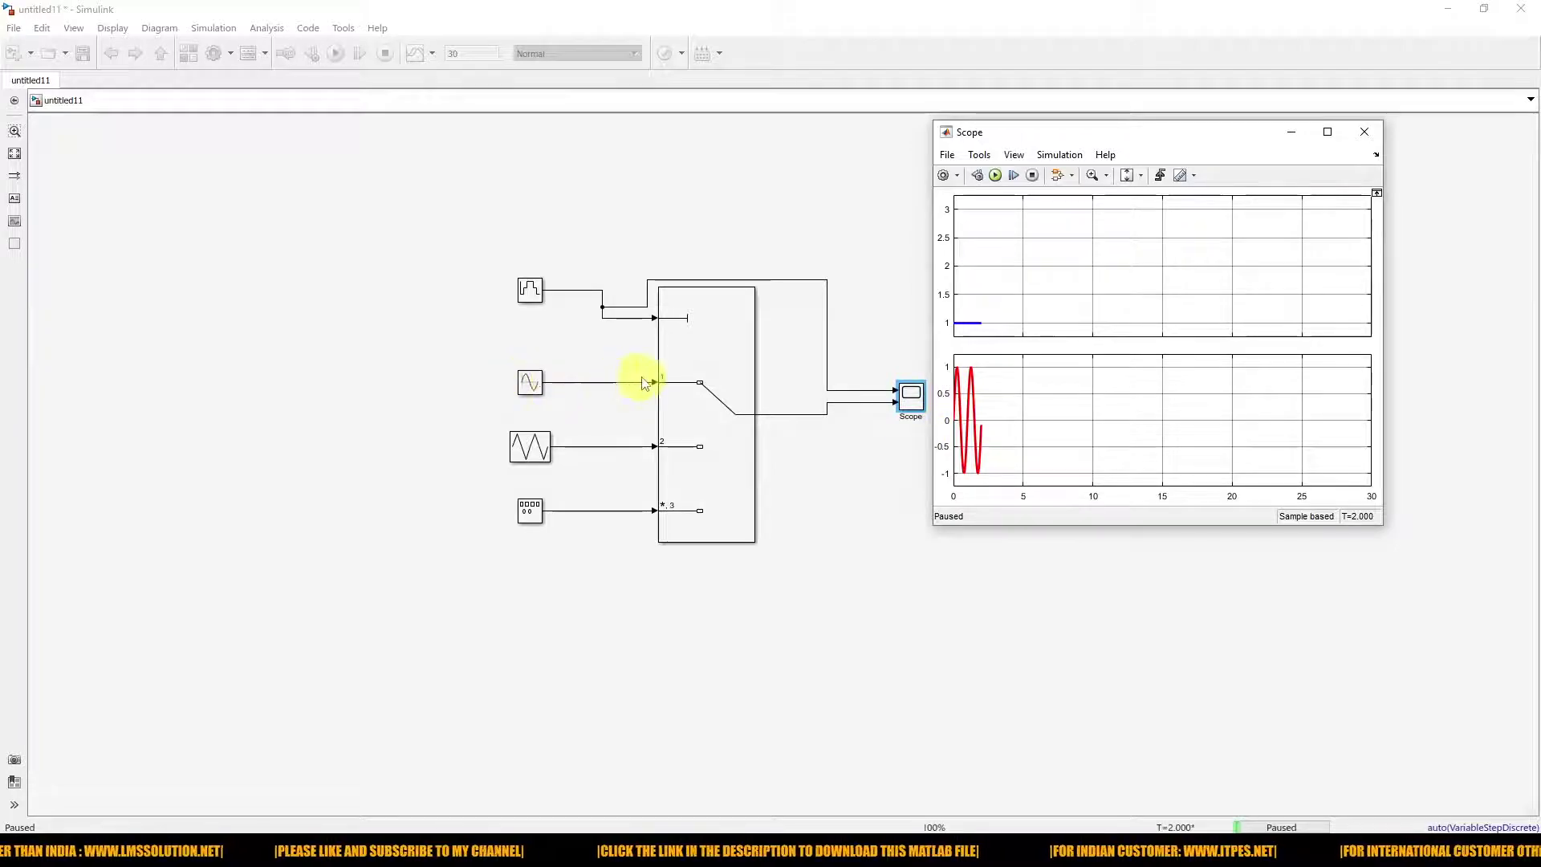
left_click(1014, 175)
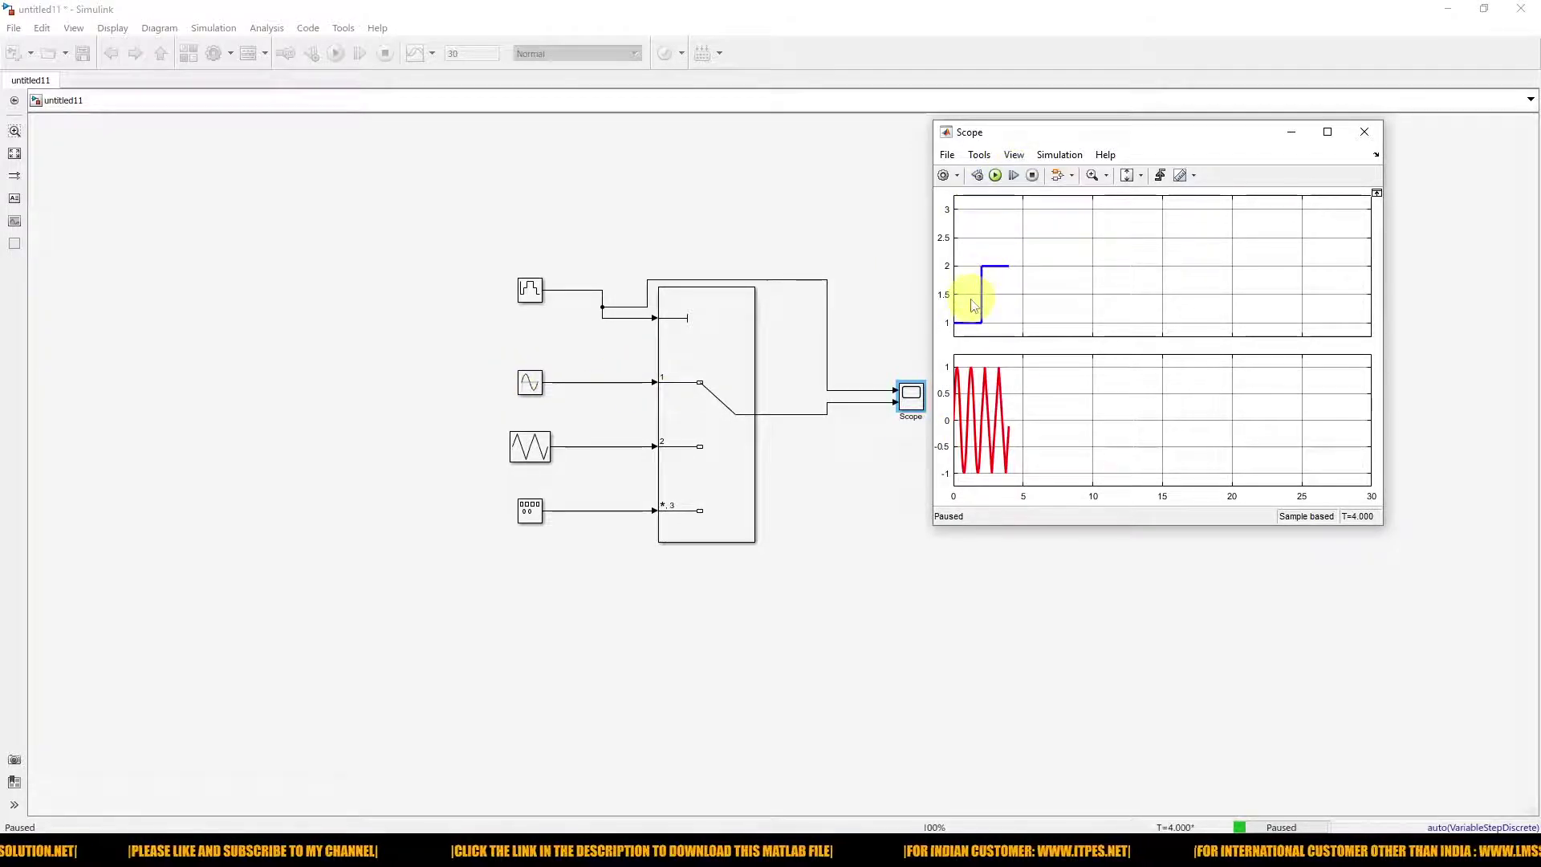
left_click_drag(933, 122, 825, 71)
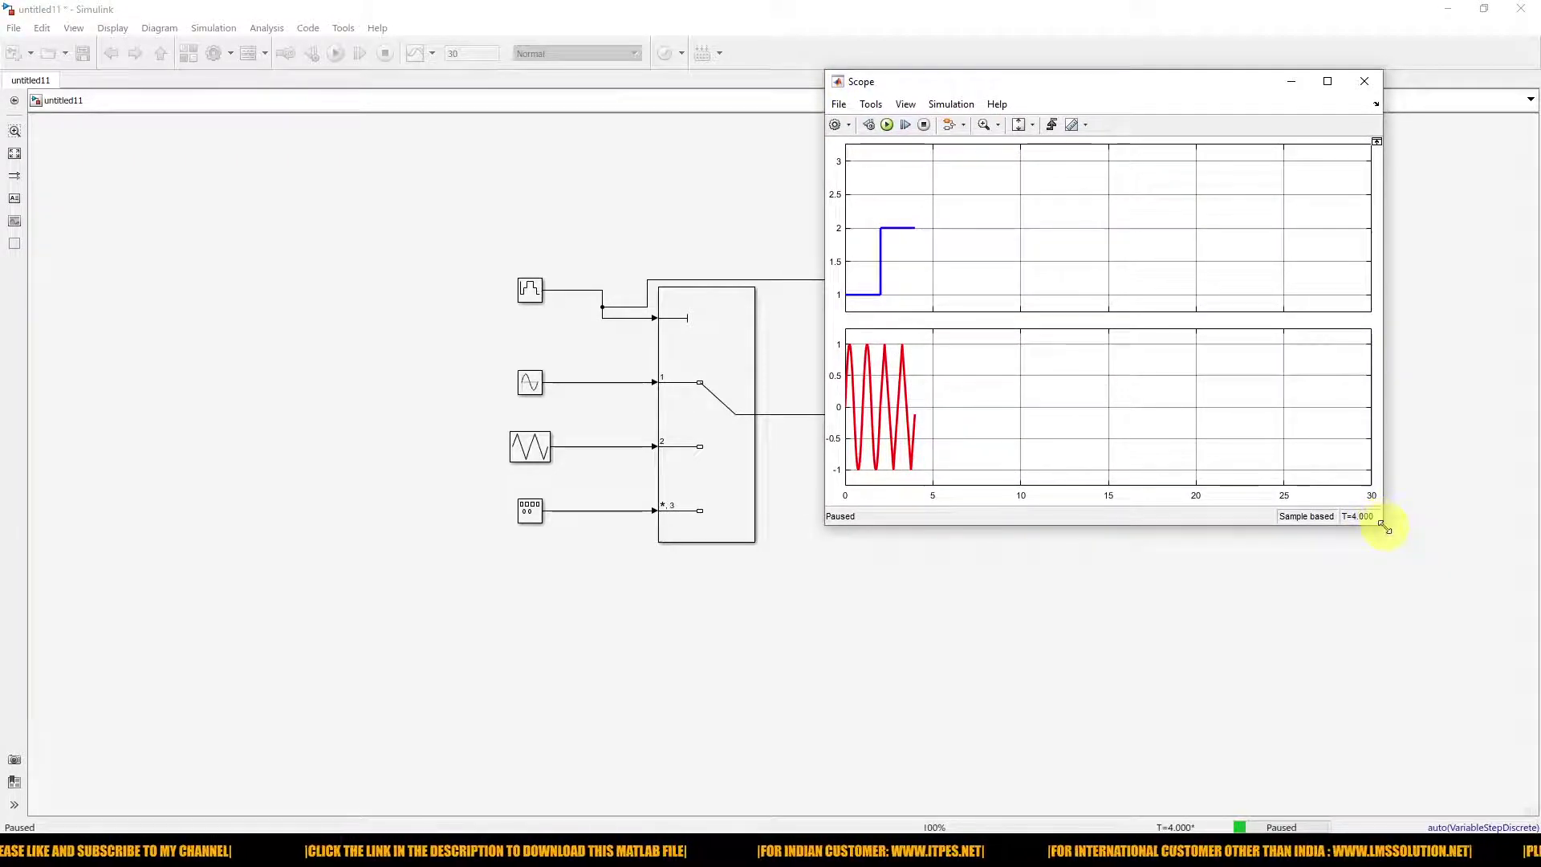
left_click_drag(1384, 526, 1473, 615)
left_click_drag(1058, 78, 1134, 87)
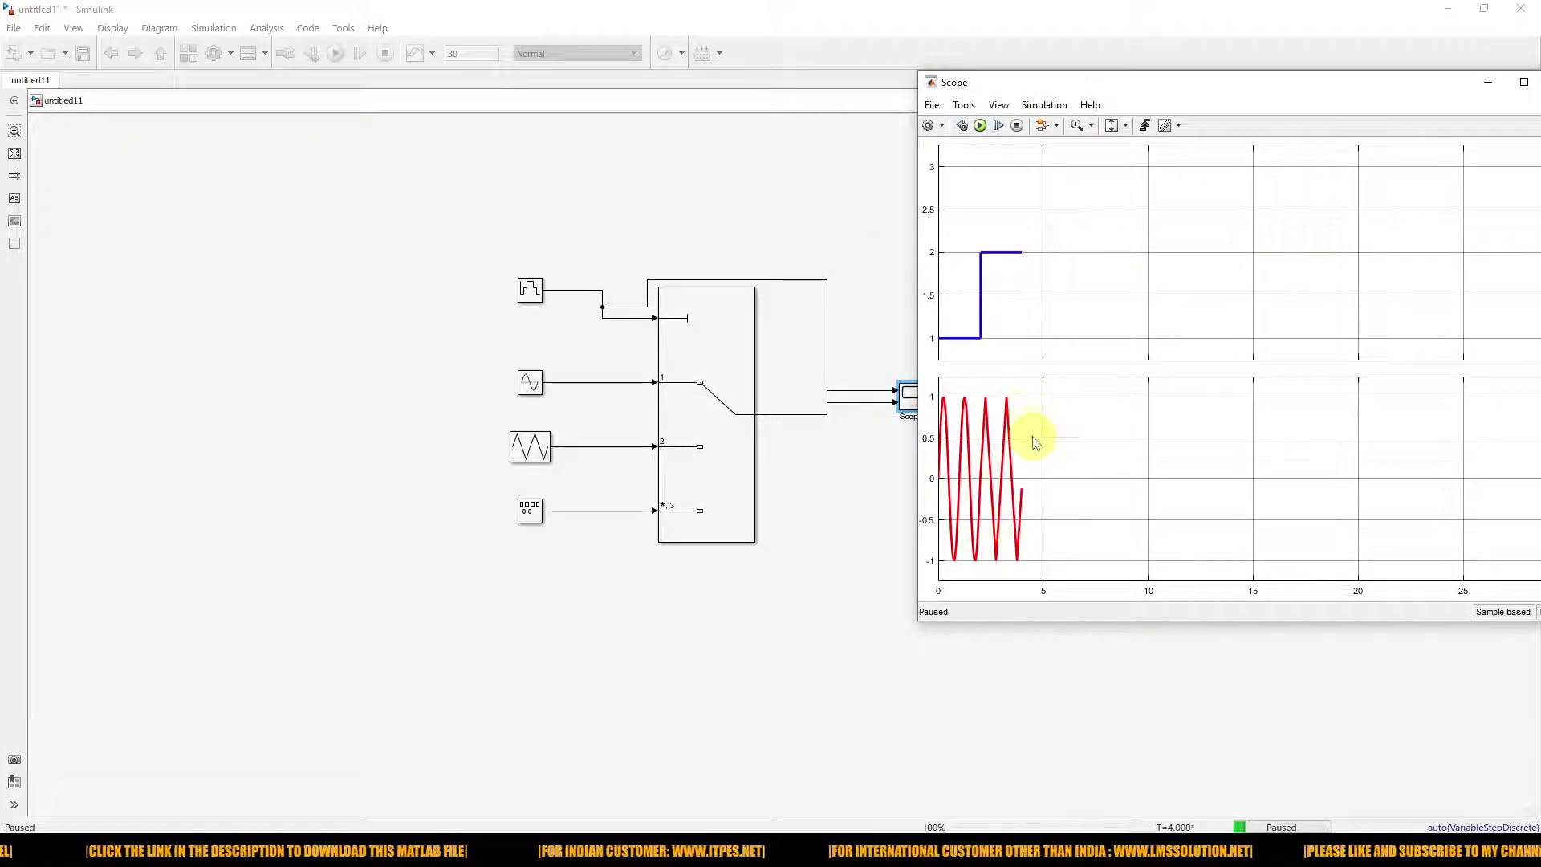
- Step the paused simulation forward repeatedly until it reaches 24 s in the Scope
left_click(997, 125)
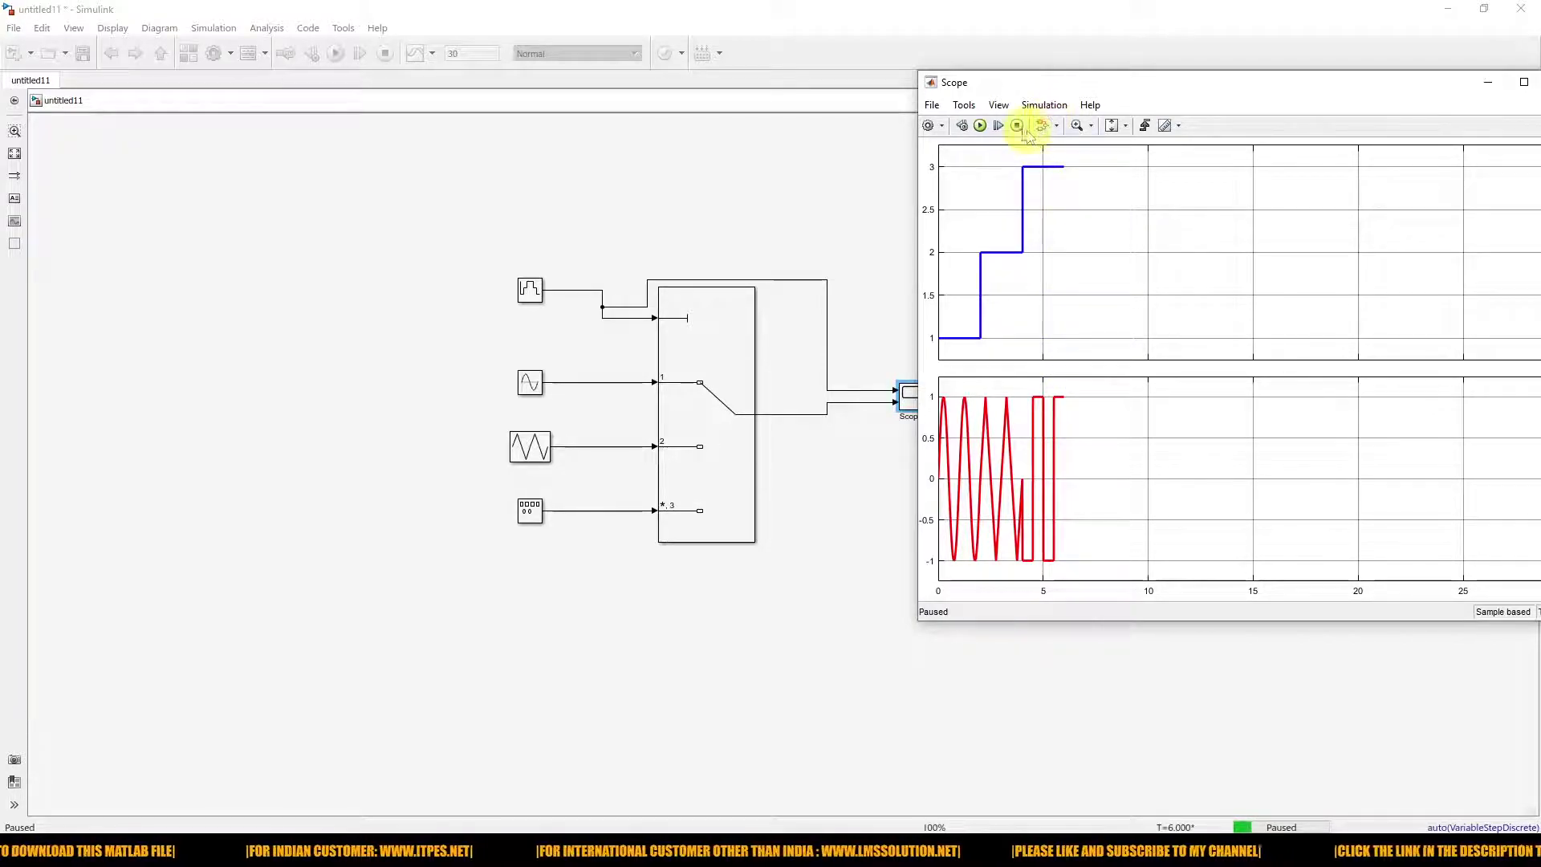
left_click(997, 126)
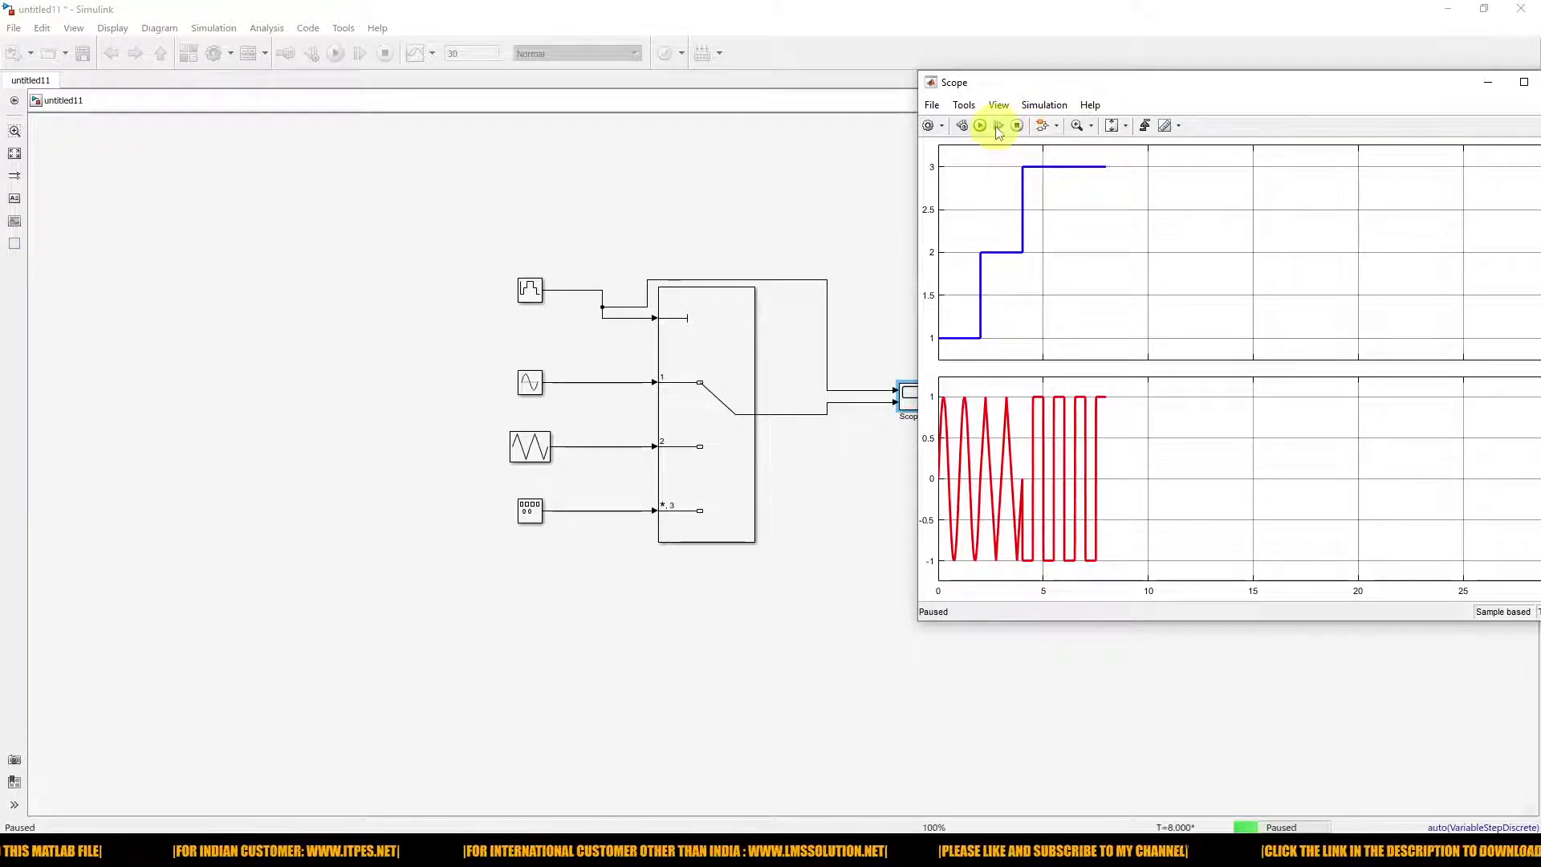
left_click(998, 126)
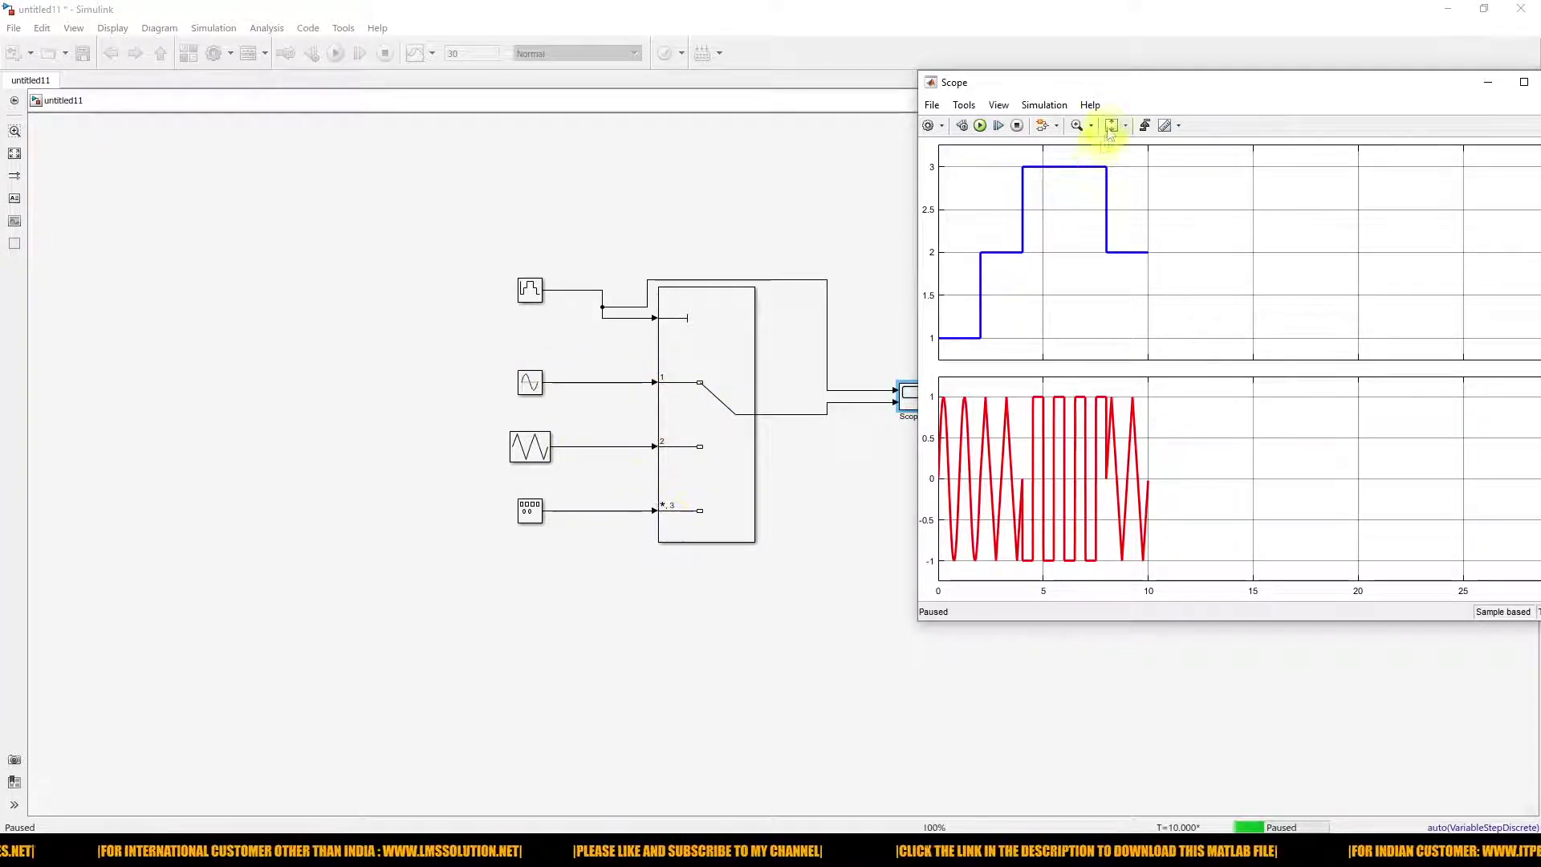
left_click(998, 127)
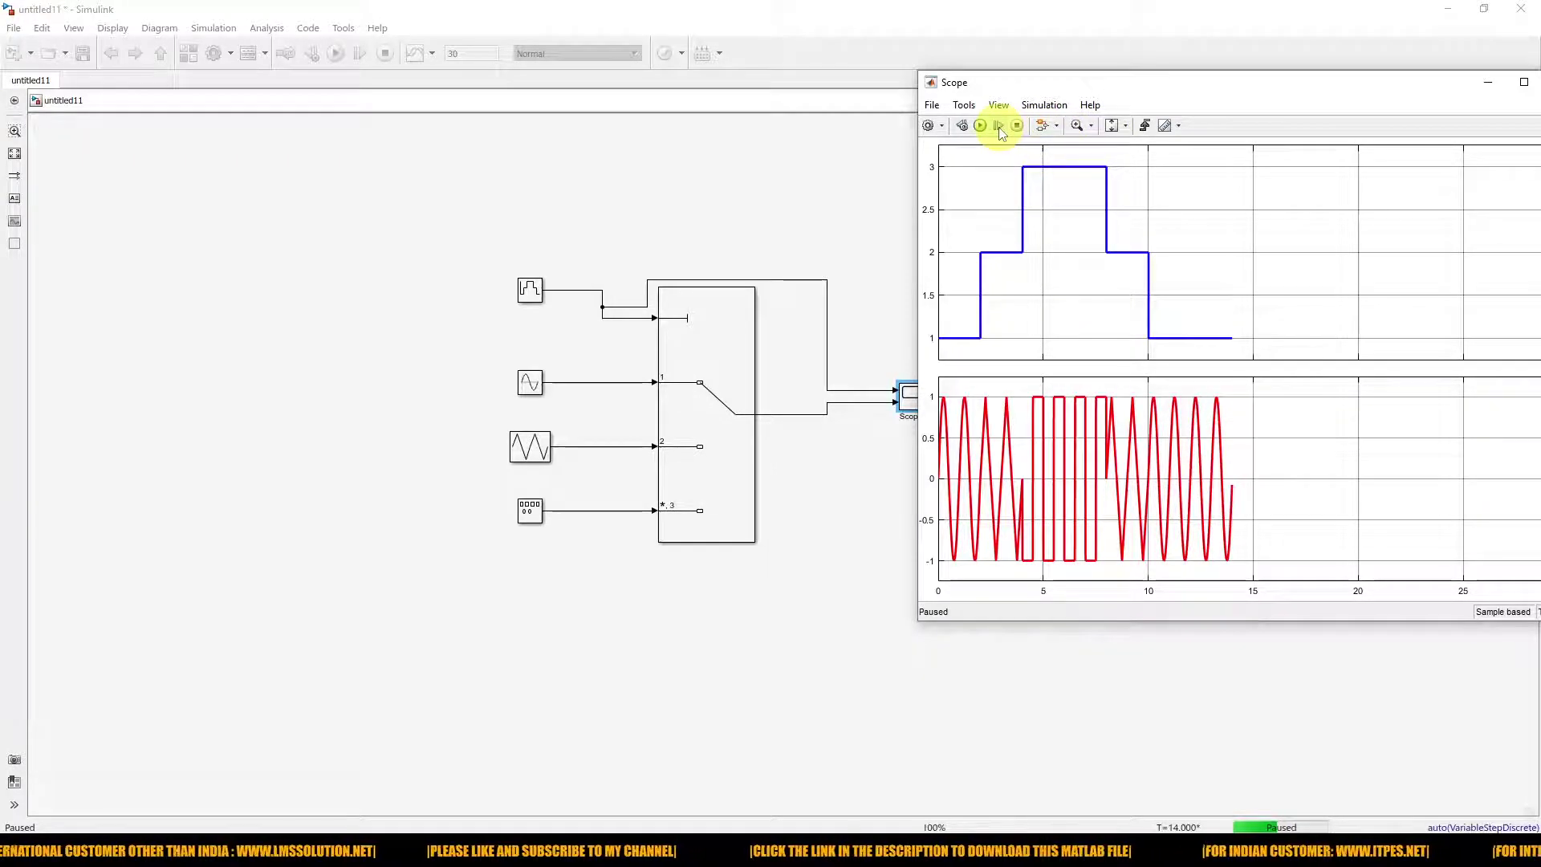
left_click(999, 127)
left_click(998, 127)
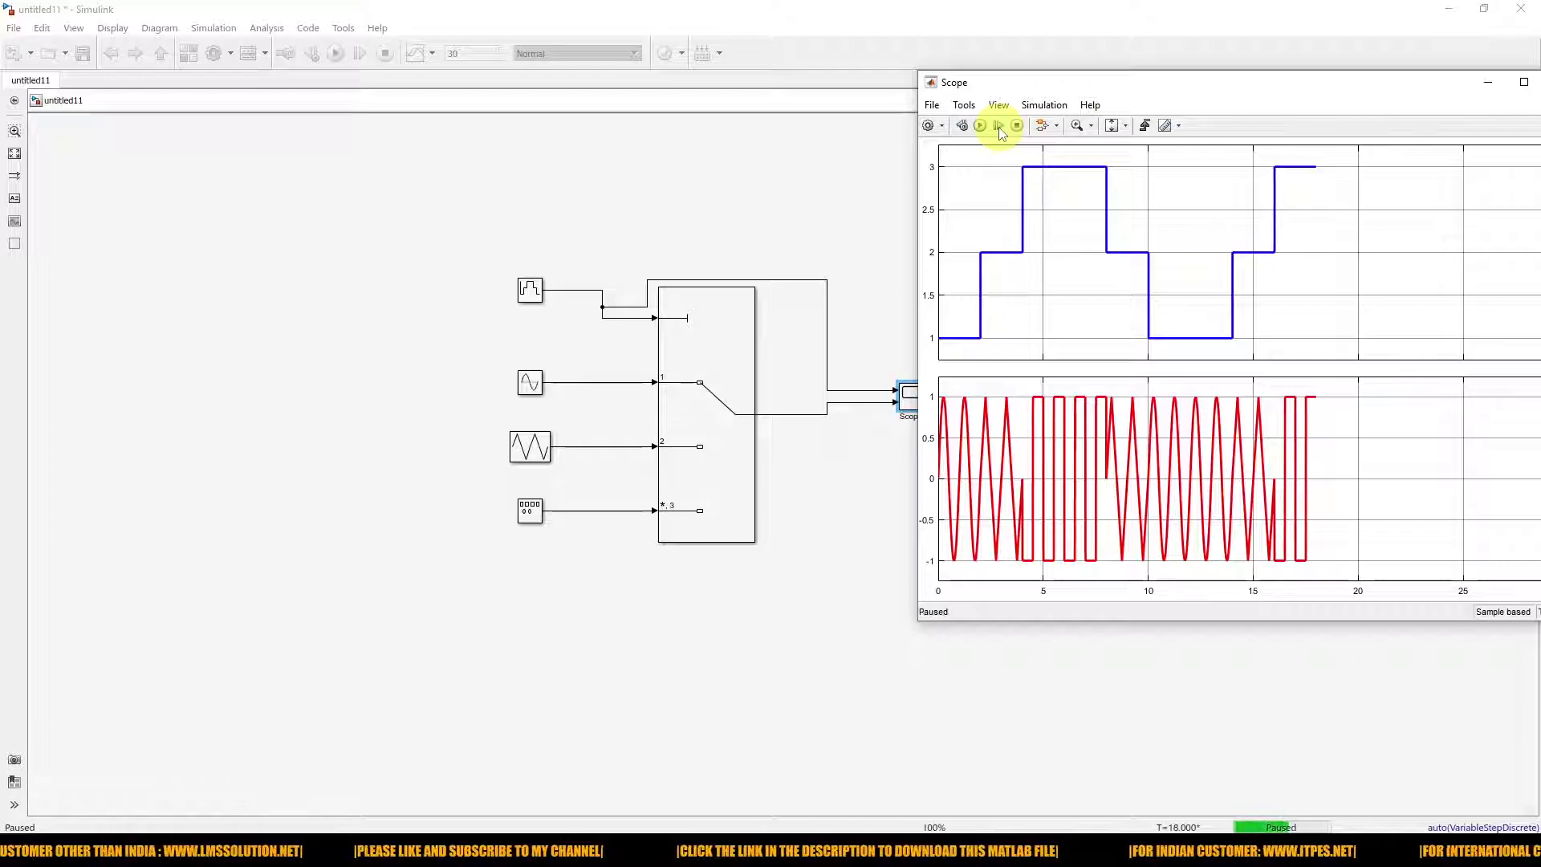
left_click(999, 127)
left_click(998, 127)
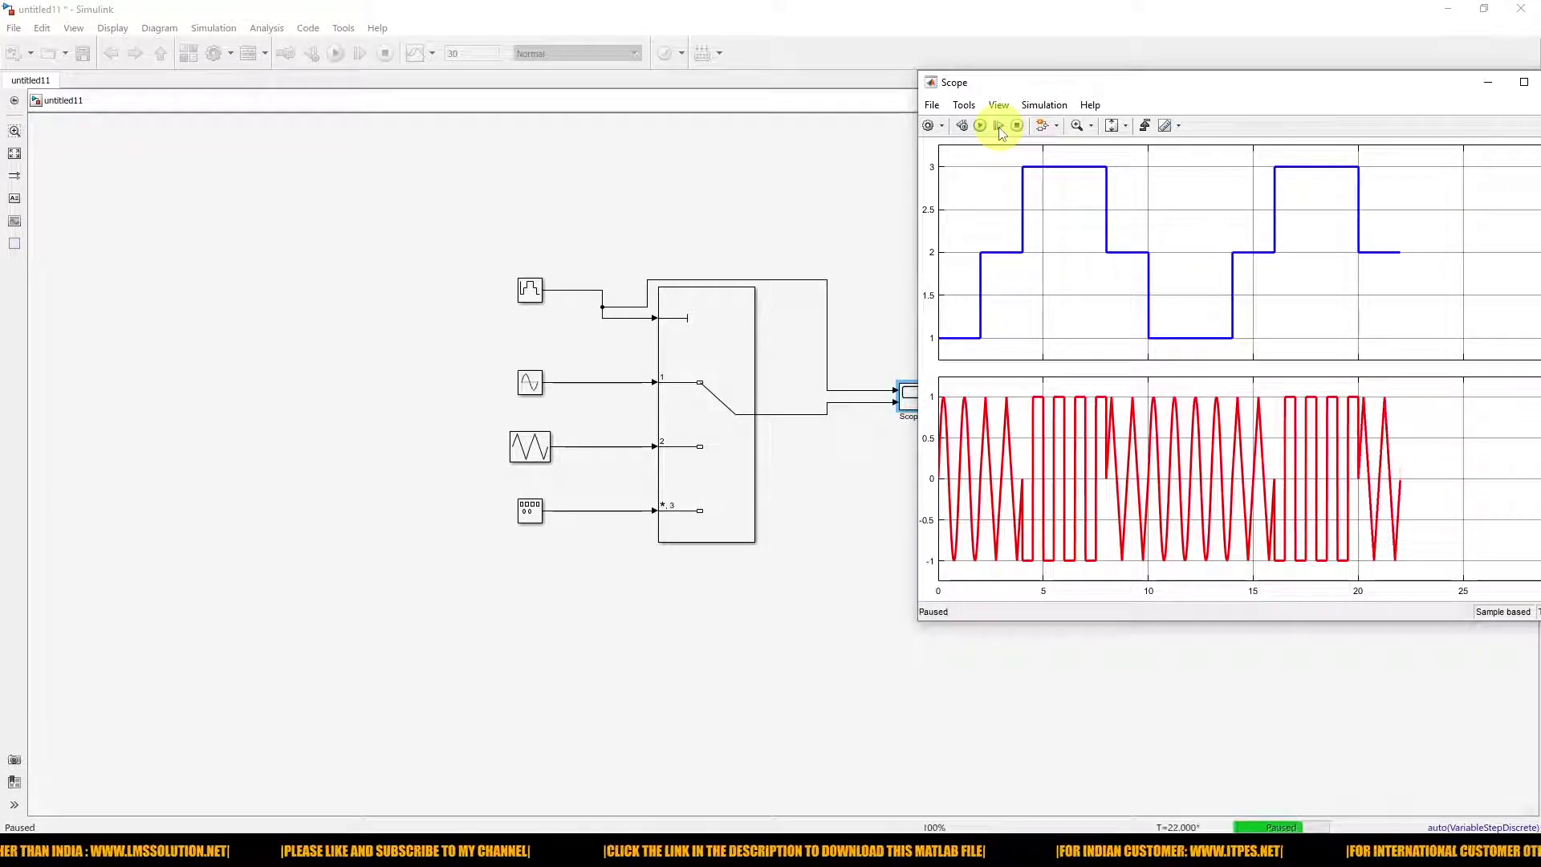
left_click(998, 127)
- Move the Scope window so its whole time axis fits on screen, and step the simulation forward to 28 s
left_click_drag(1019, 95, 973, 96)
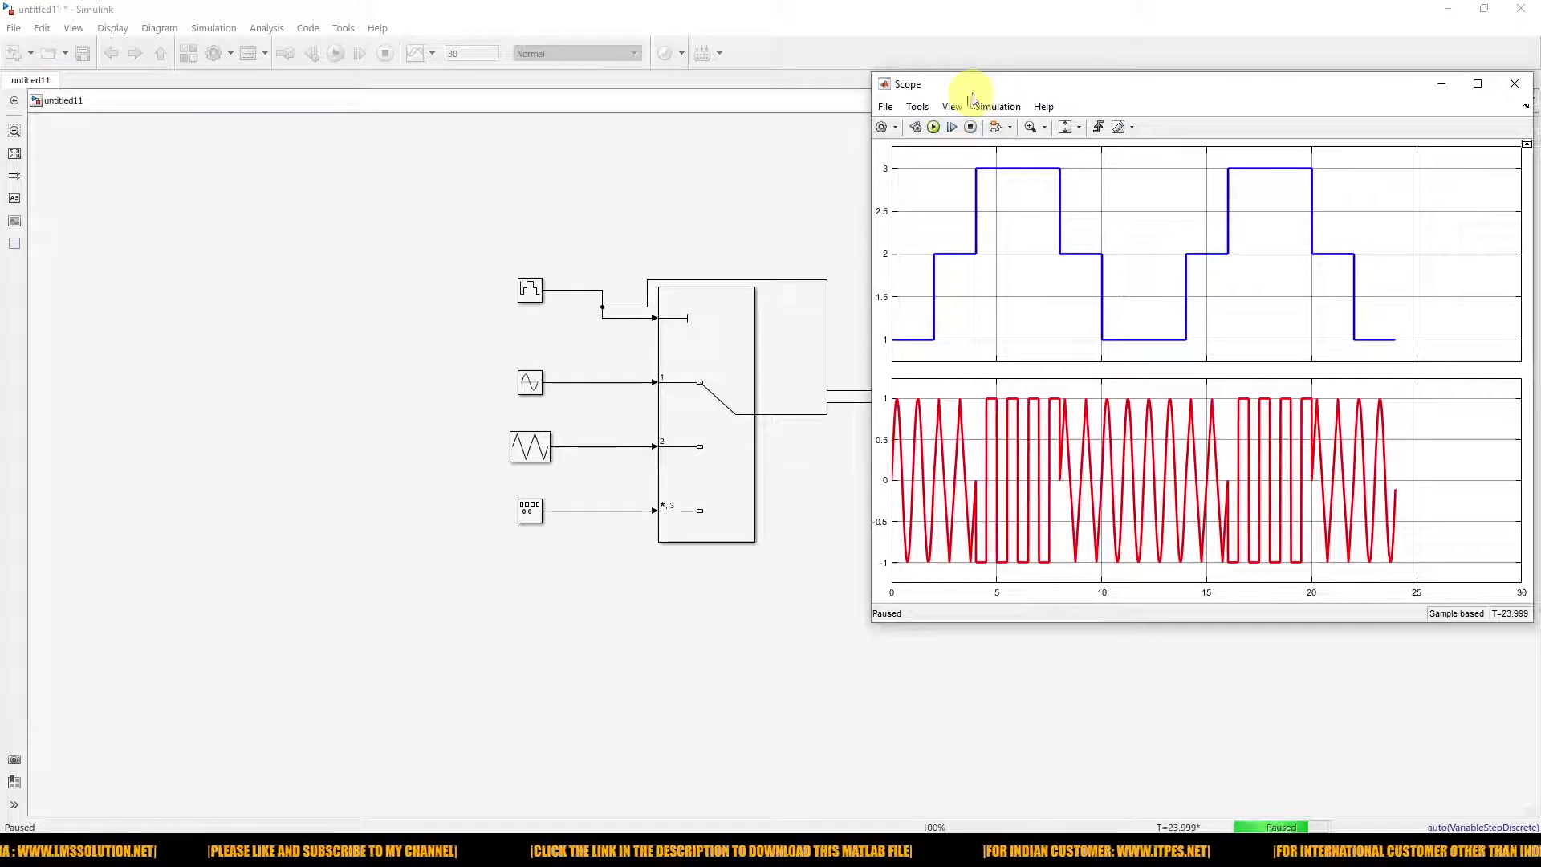
left_click(951, 128)
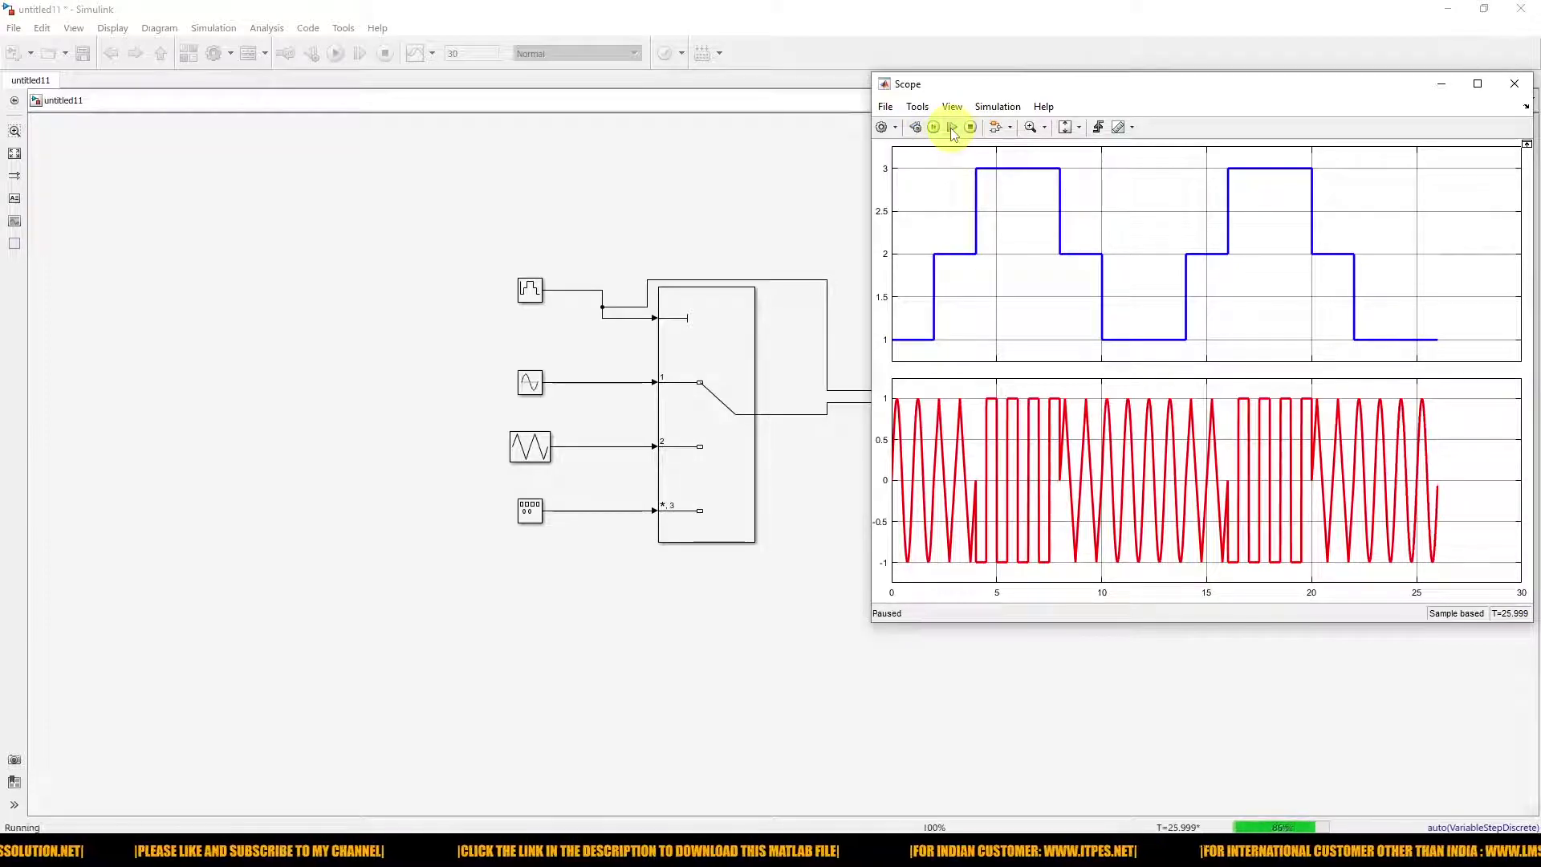
left_click(952, 129)
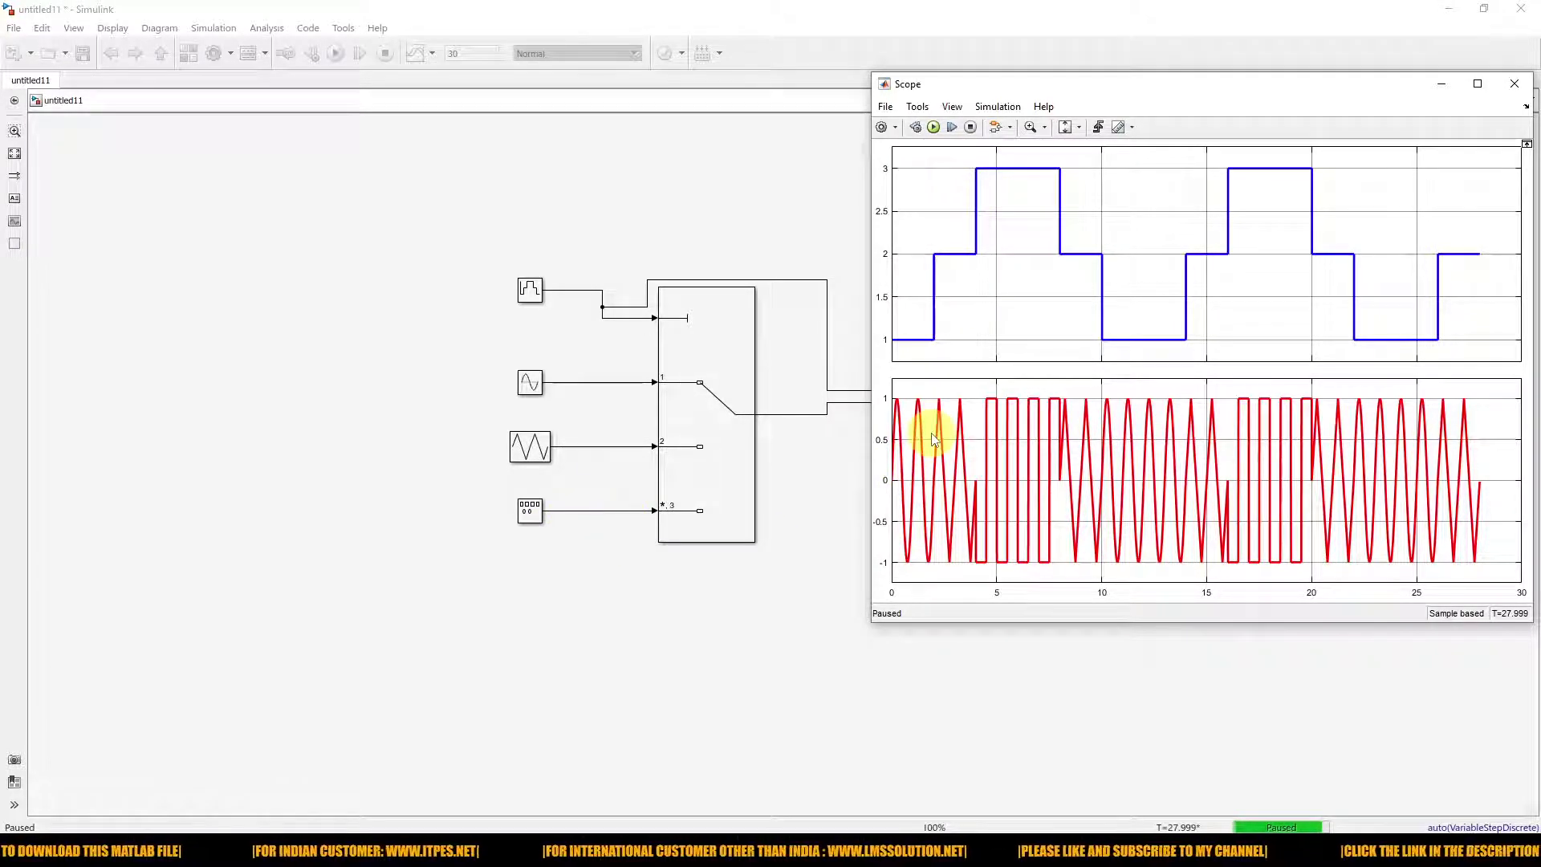
key("F9")
mouse_move(912, 386)
left_mouse_down()
mouse_move(881, 413)
mouse_move(893, 559)
mouse_move(922, 533)
mouse_move(929, 395)
mouse_move(898, 414)
mouse_move(918, 402)
mouse_move(922, 516)
mouse_move(966, 540)
mouse_move(974, 437)
mouse_move(942, 395)
mouse_move(990, 389)
mouse_move(956, 481)
mouse_move(1020, 566)
mouse_move(1014, 402)
mouse_move(978, 436)
left_mouse_up()
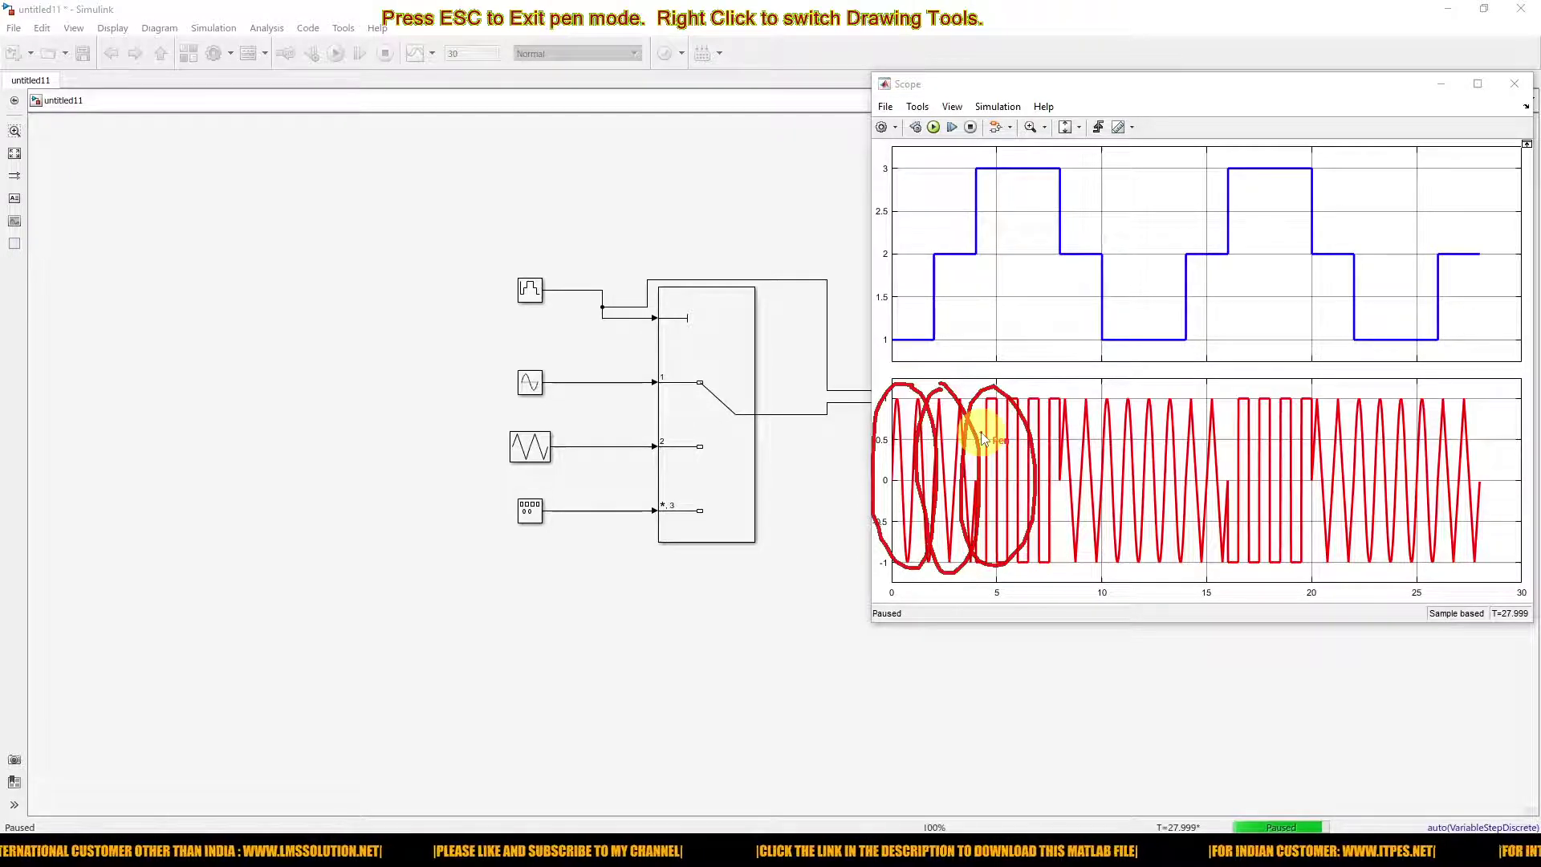
key("Escape")
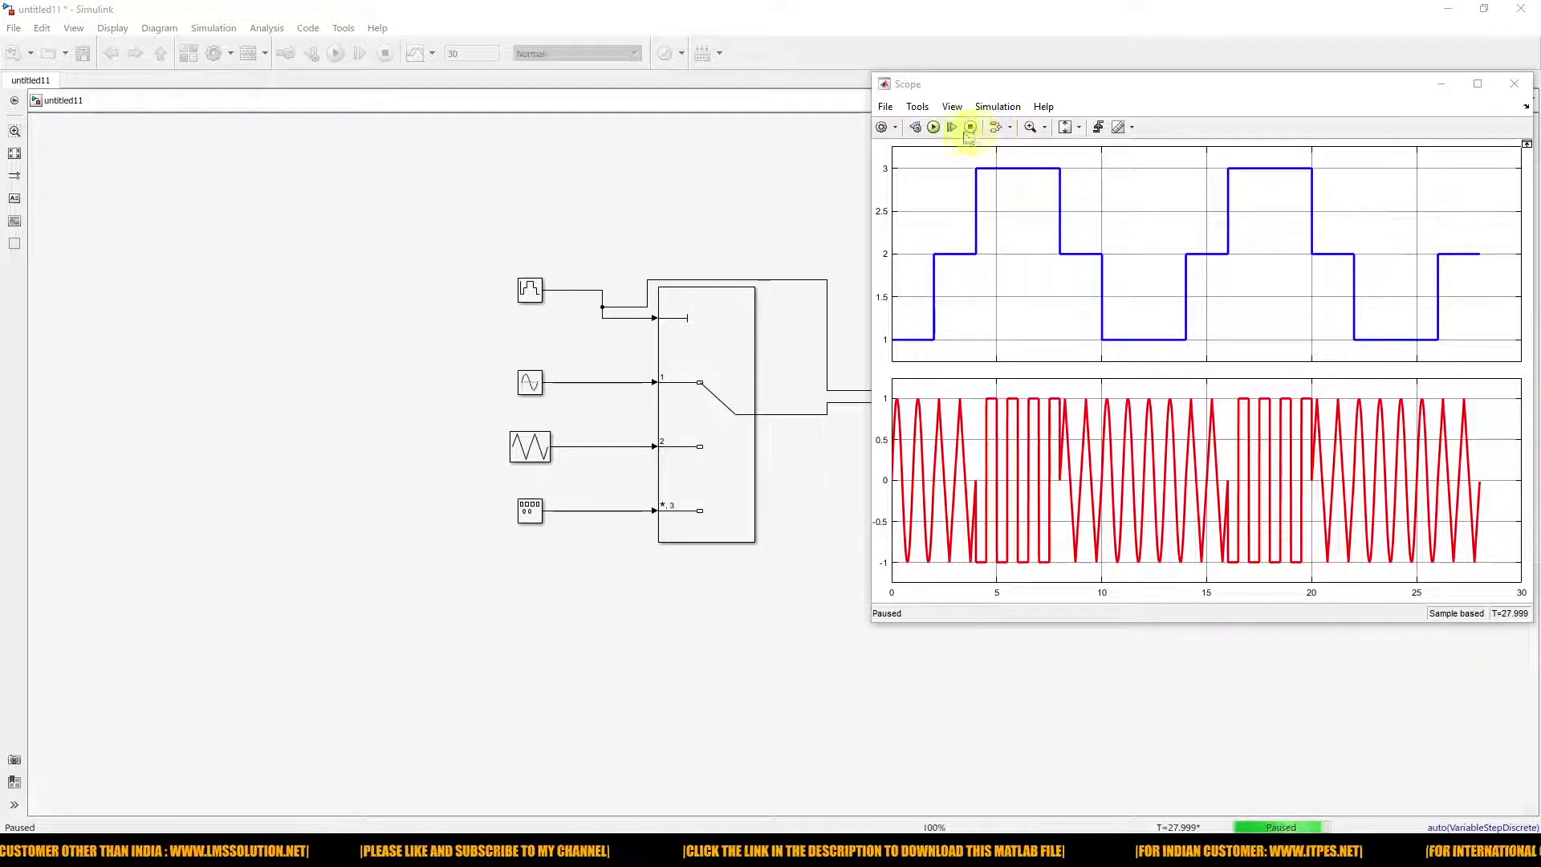
- Advance the simulation by its last interval to the 30 s stop time
left_click(934, 127)
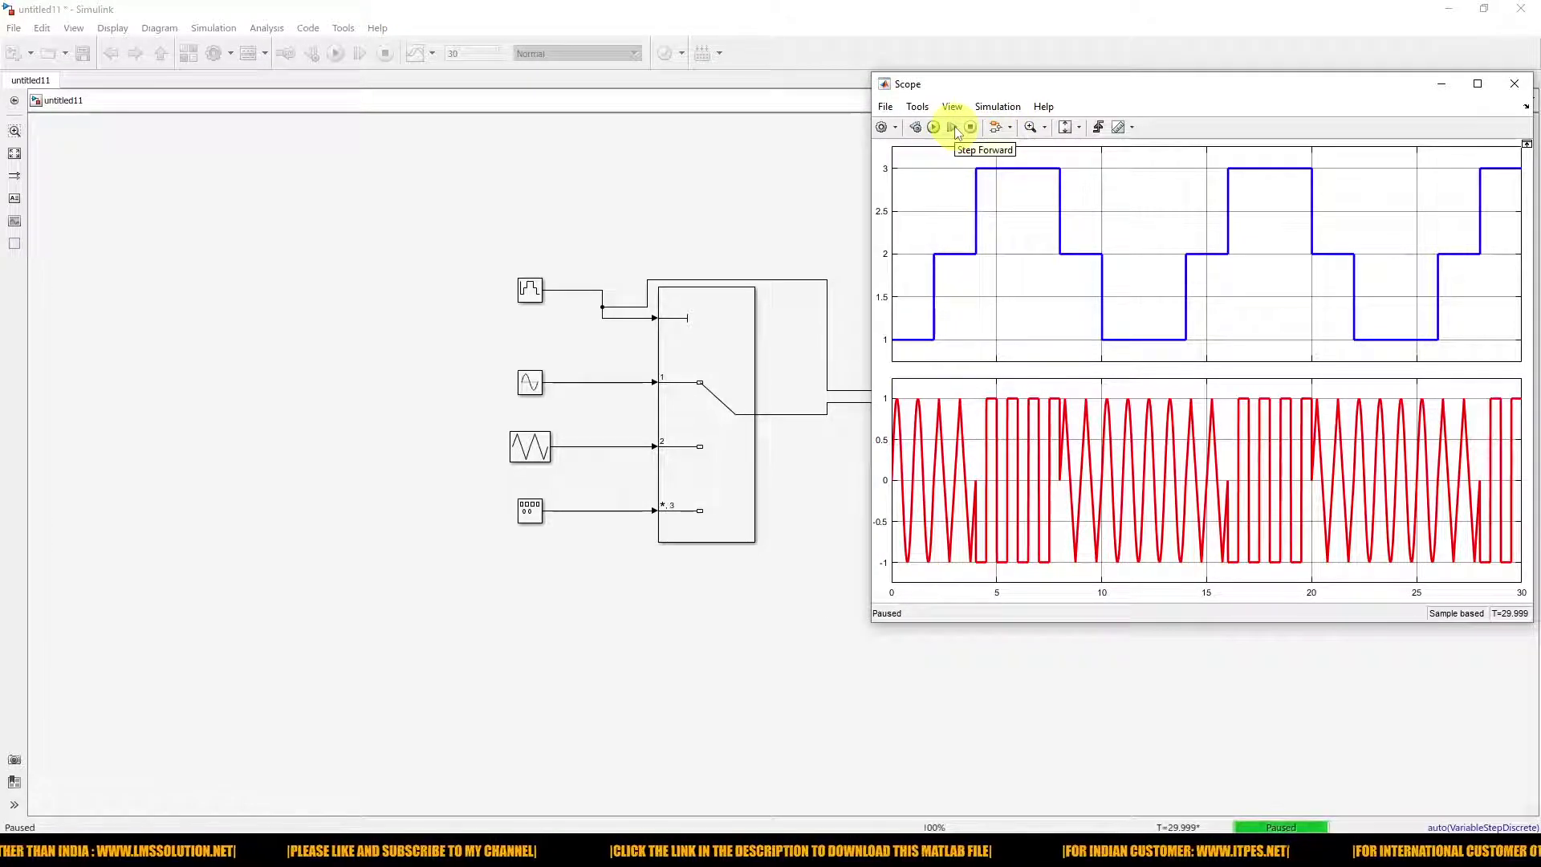